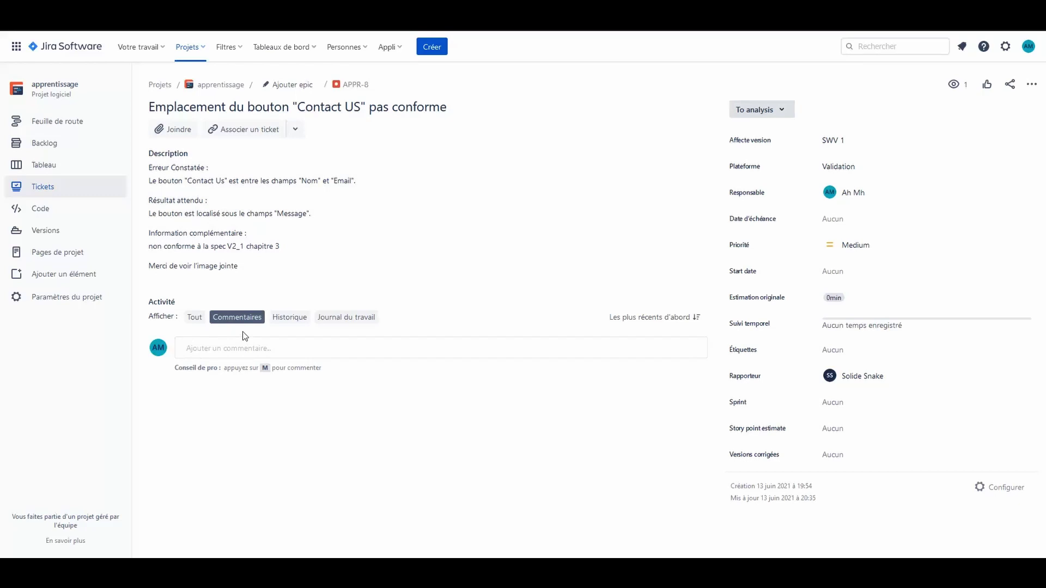
# Start a new comment on the ticket with the line "En tete" in the En-tête 4 style.
pyautogui.click(272, 349)
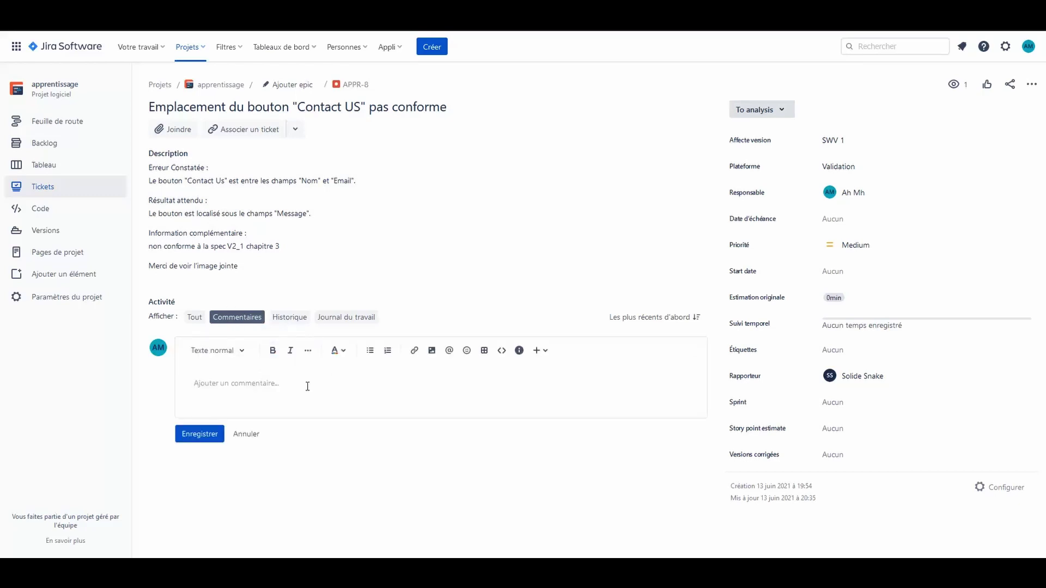
pyautogui.click(250, 359)
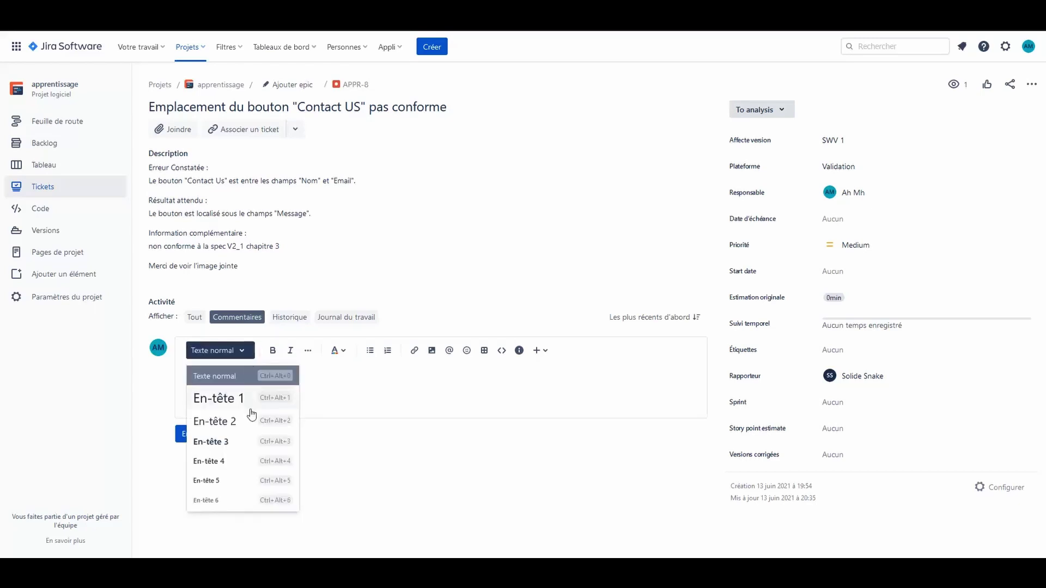
pyautogui.click(235, 406)
pyautogui.click(240, 352)
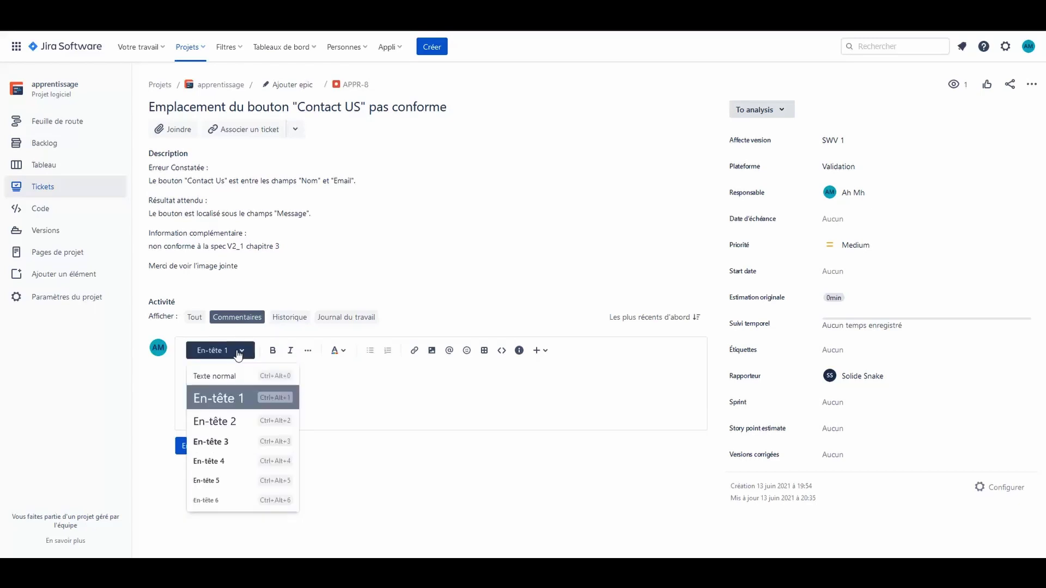
pyautogui.click(242, 358)
pyautogui.click(244, 360)
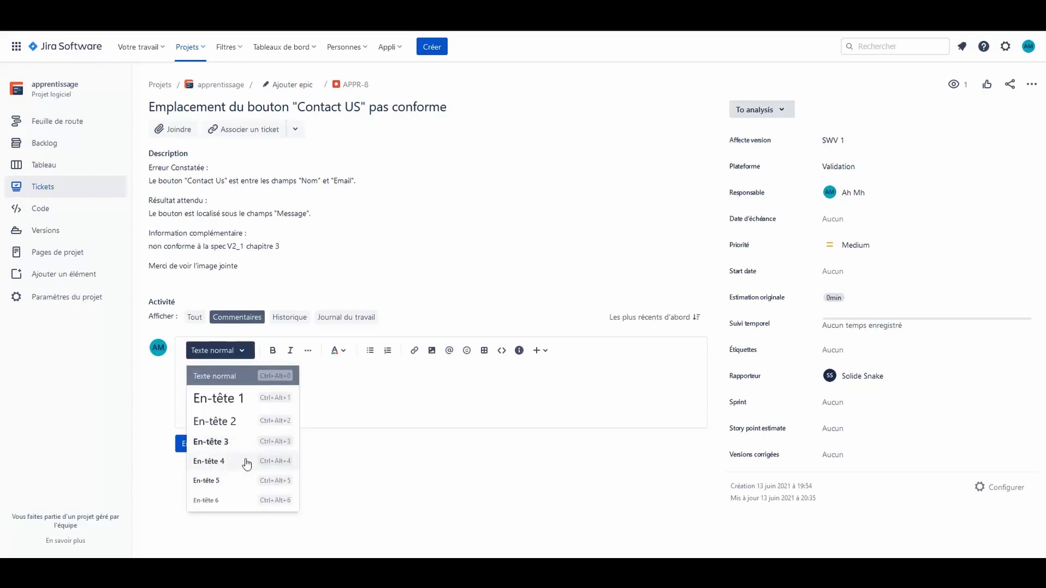
pyautogui.click(245, 463)
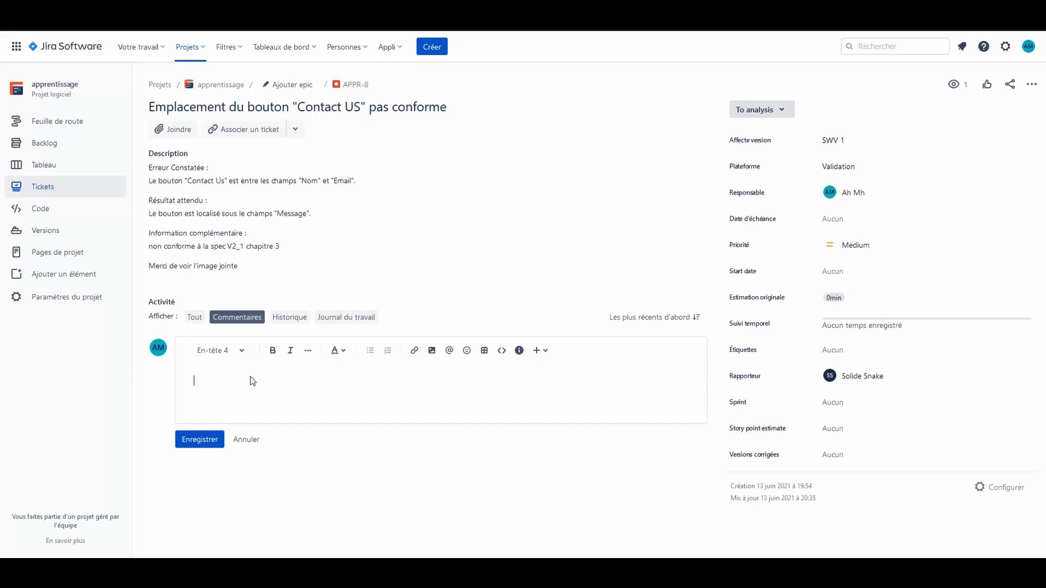
pyautogui.write('En tete')
pyautogui.press('Return')
# Add the line "paraph 1" in the En-tête 5 style under the heading, followed by blank lines.
pyautogui.click(243, 353)
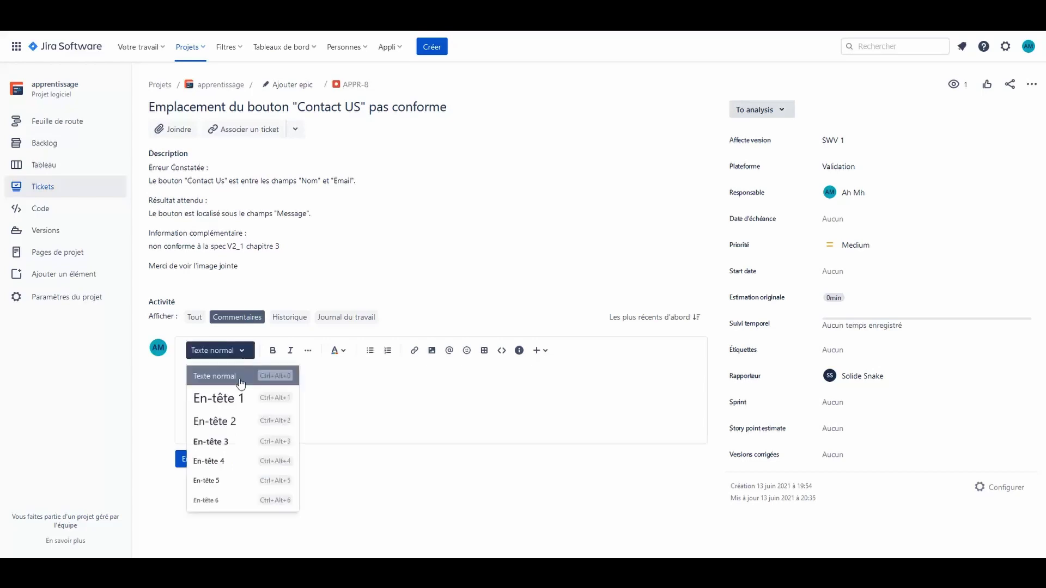
pyautogui.click(242, 479)
pyautogui.write('para')
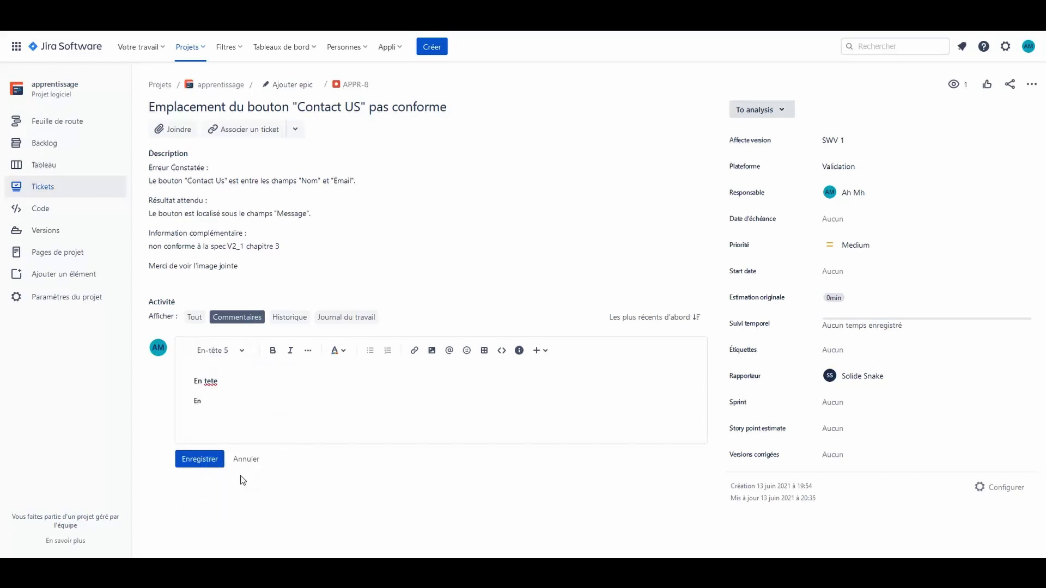
pyautogui.write('ph 1')
pyautogui.click(236, 407)
pyautogui.press('Return')
pyautogui.press('Return')
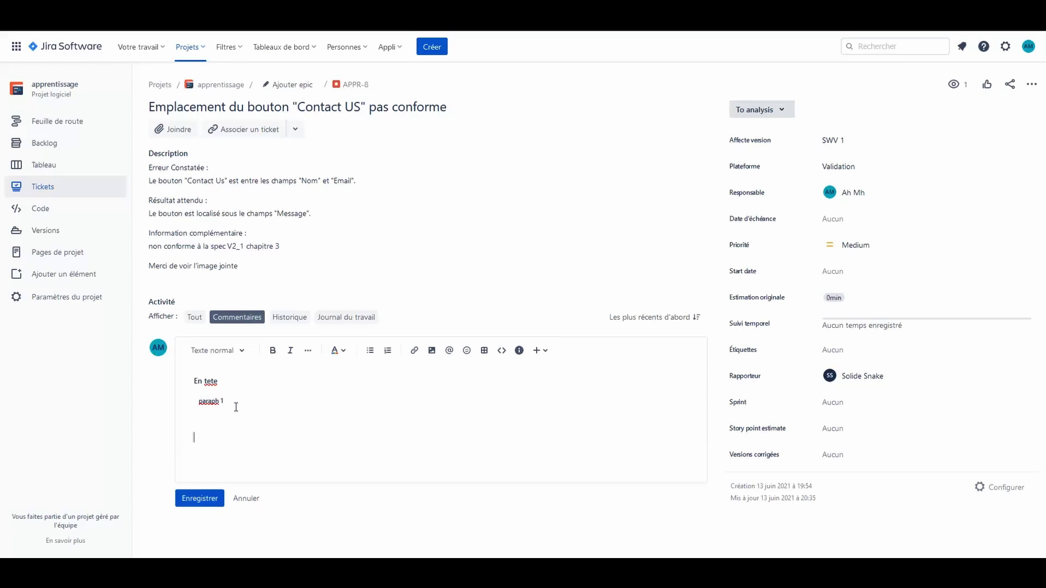
# Replace the entire comment text with "Paraph 1" in normal text.
pyautogui.hotkey('ctrl', 'a')
pyautogui.press('BackSpace')
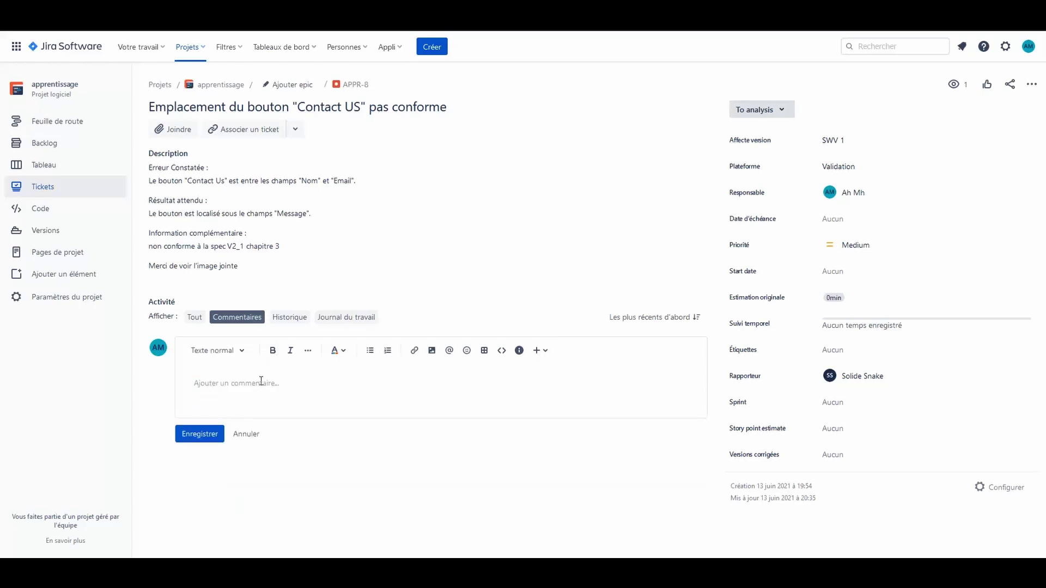
pyautogui.write('Paraph 1')
# Format "Paraph 1" as bold, italic, underlined and struck through.
pyautogui.moveTo(233, 396); pyautogui.dragTo(178, 382)
pyautogui.click(272, 350)
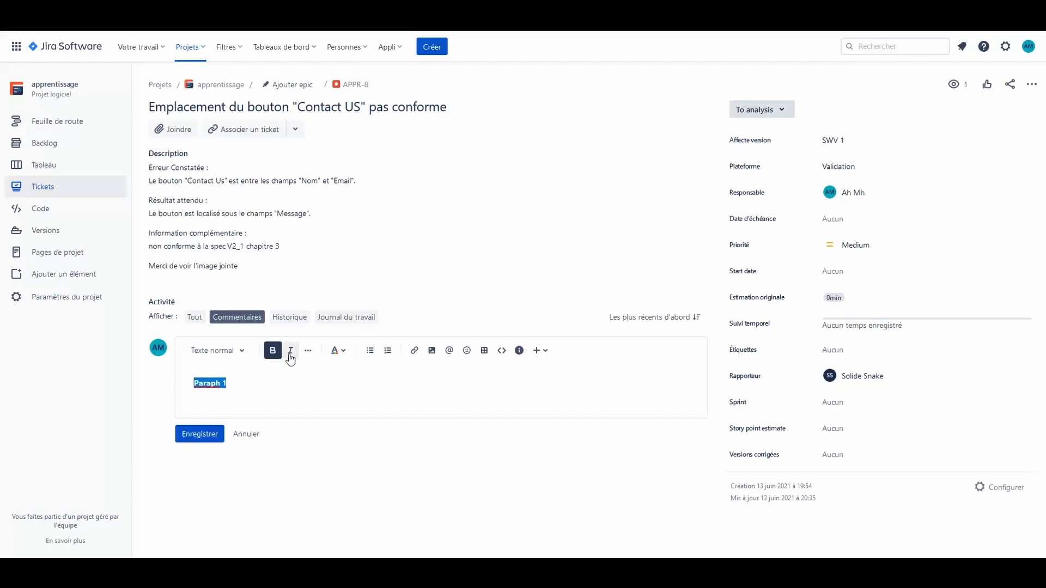
pyautogui.click(291, 354)
pyautogui.click(304, 354)
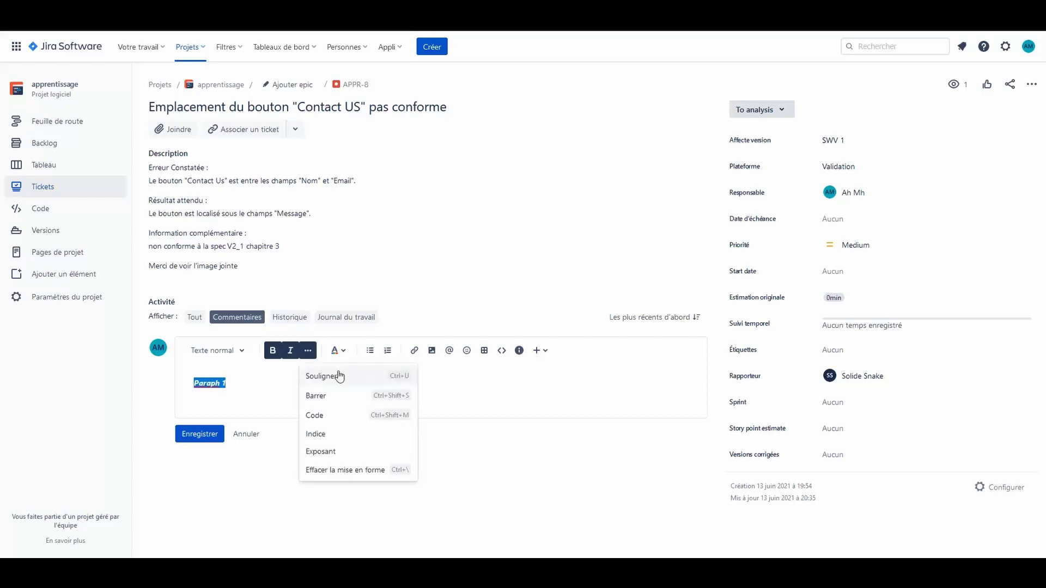
pyautogui.click(336, 375)
pyautogui.click(307, 350)
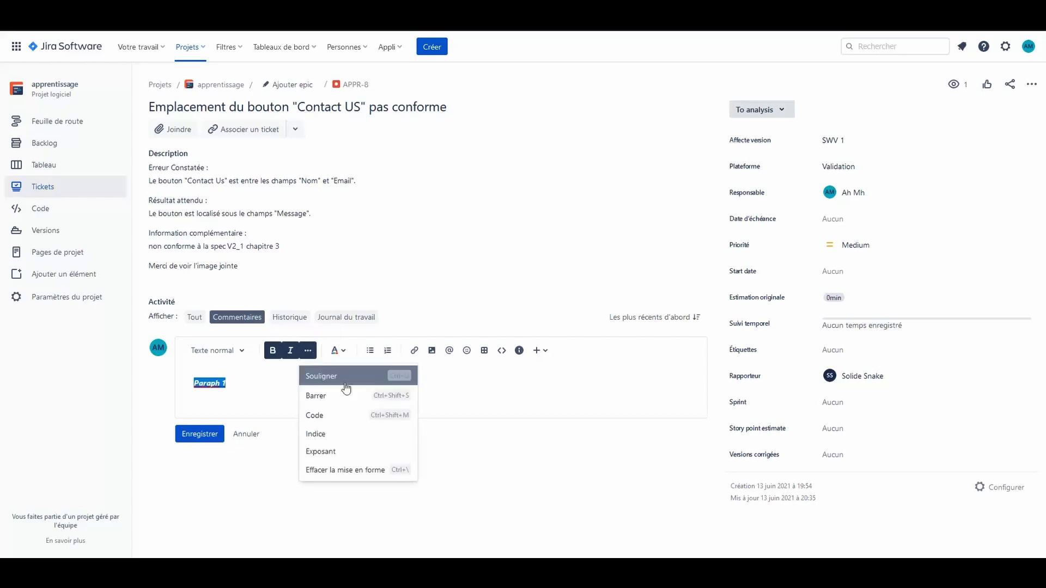
pyautogui.click(336, 396)
pyautogui.click(251, 395)
# Try the Code format with sample text "klnkjlkjlkj" on a new line, delete the text and clear the line's formatting.
pyautogui.press('Return')
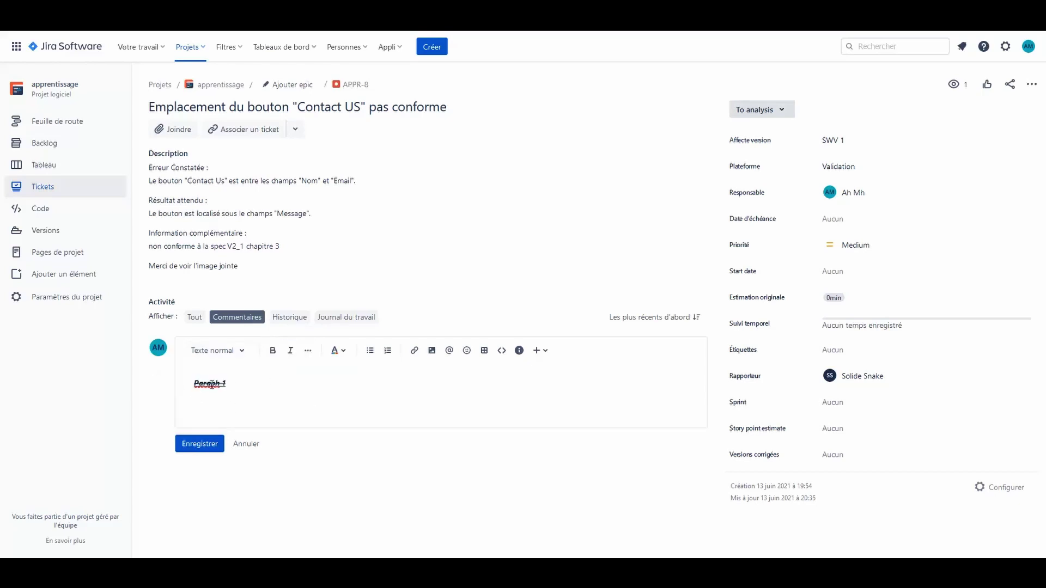
pyautogui.click(309, 356)
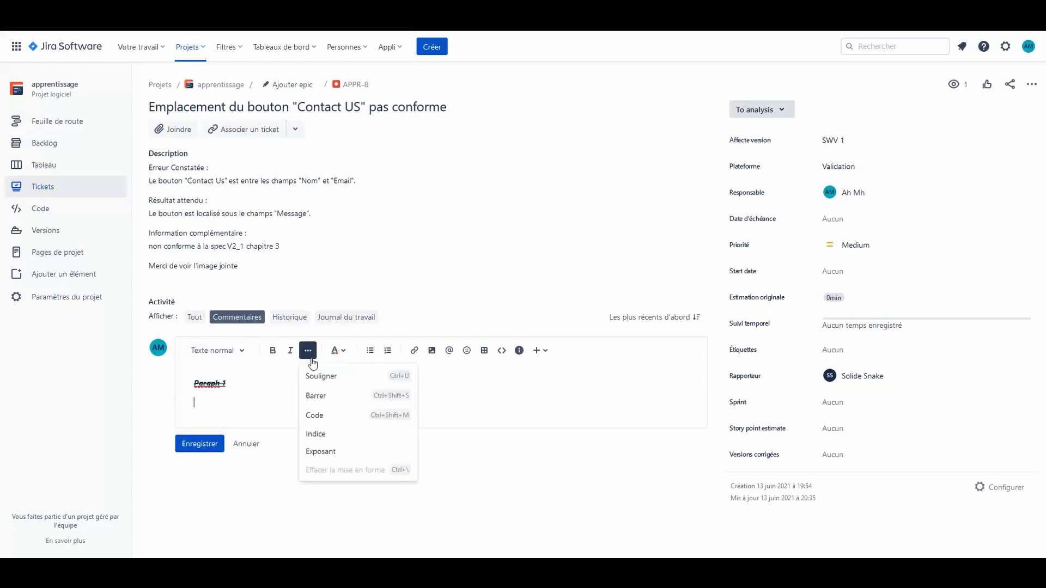
pyautogui.click(347, 420)
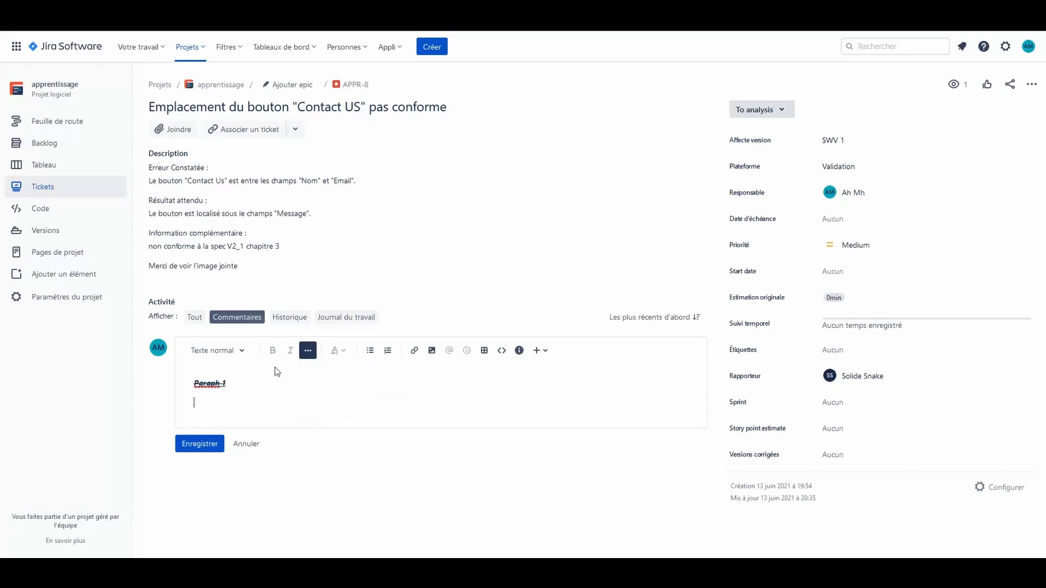
pyautogui.write('klnkjlkjlkj')
pyautogui.press('BackSpace')
pyautogui.press('BackSpace')
pyautogui.press('BackSpace')
pyautogui.press('BackSpace')
pyautogui.press('BackSpace')
pyautogui.press('BackSpace')
pyautogui.press('BackSpace')
pyautogui.press('BackSpace')
pyautogui.press('BackSpace')
pyautogui.press('BackSpace')
pyautogui.press('BackSpace')
pyautogui.click(309, 351)
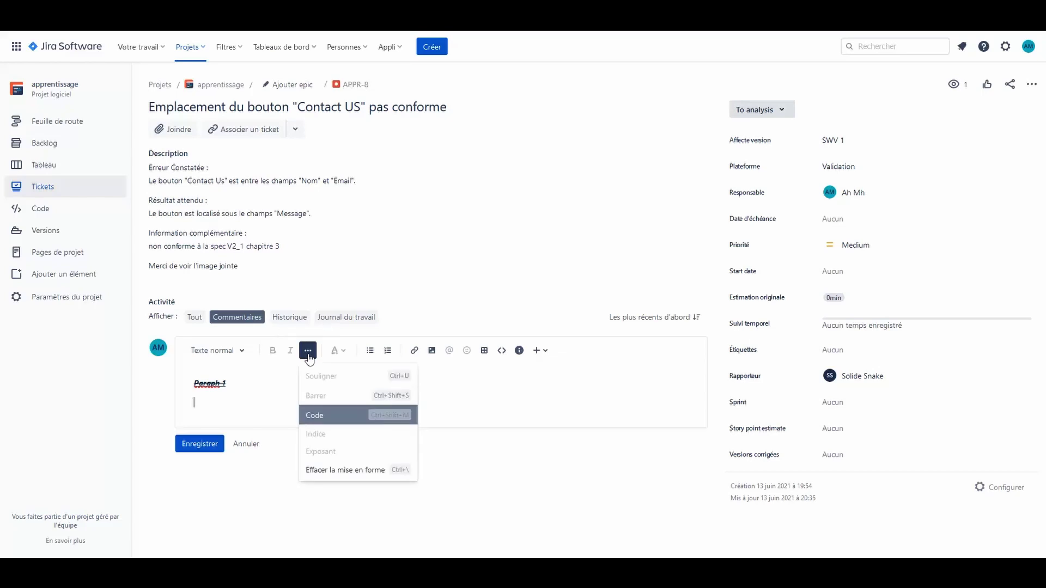
pyautogui.click(341, 477)
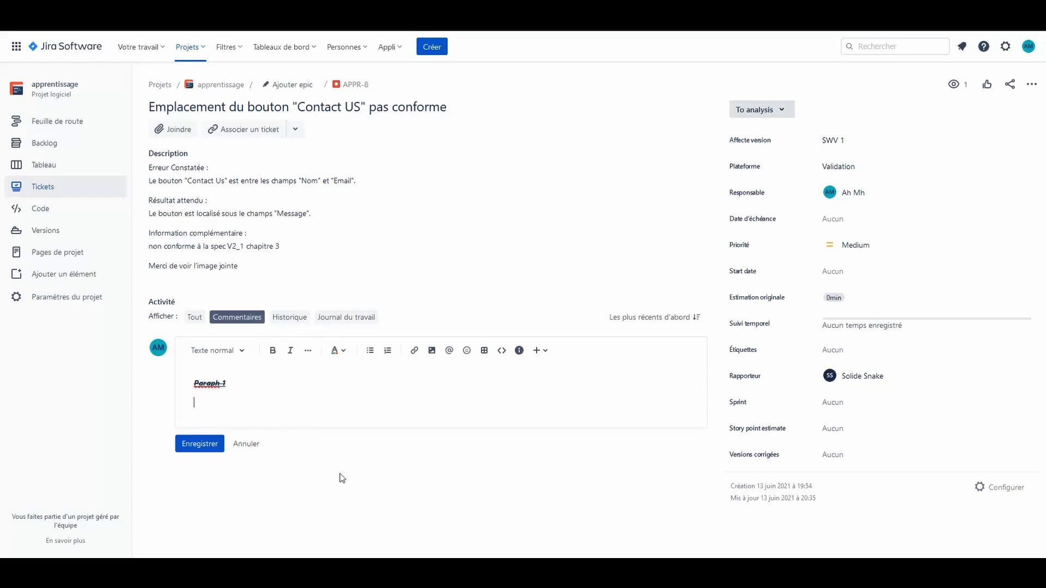
# Remove bold and italic from "Paraph 1" and colour the text red.
pyautogui.click(308, 351)
pyautogui.moveTo(226, 384); pyautogui.dragTo(193, 385)
pyautogui.click(289, 356)
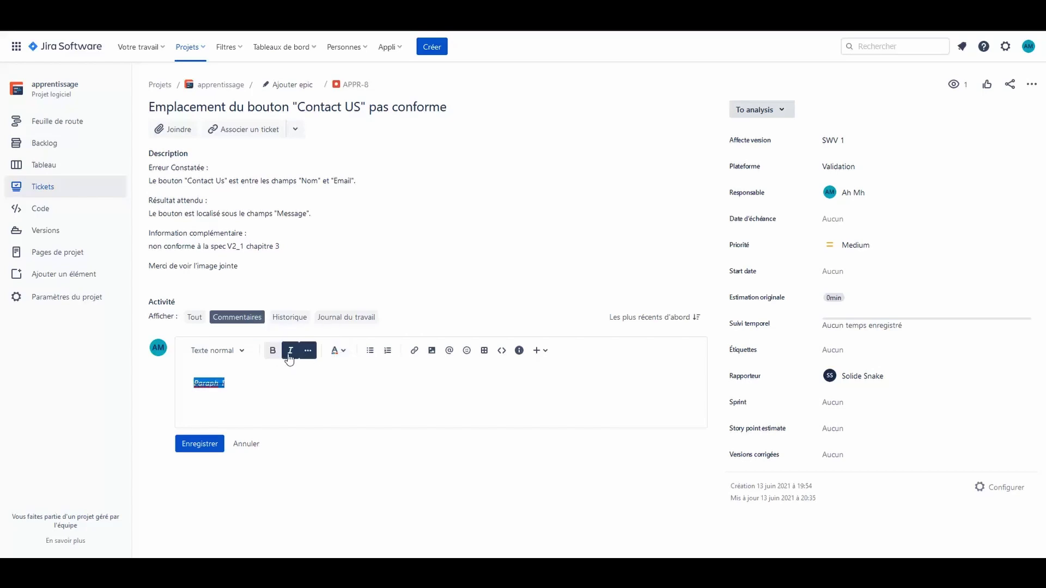
pyautogui.click(289, 355)
pyautogui.click(338, 350)
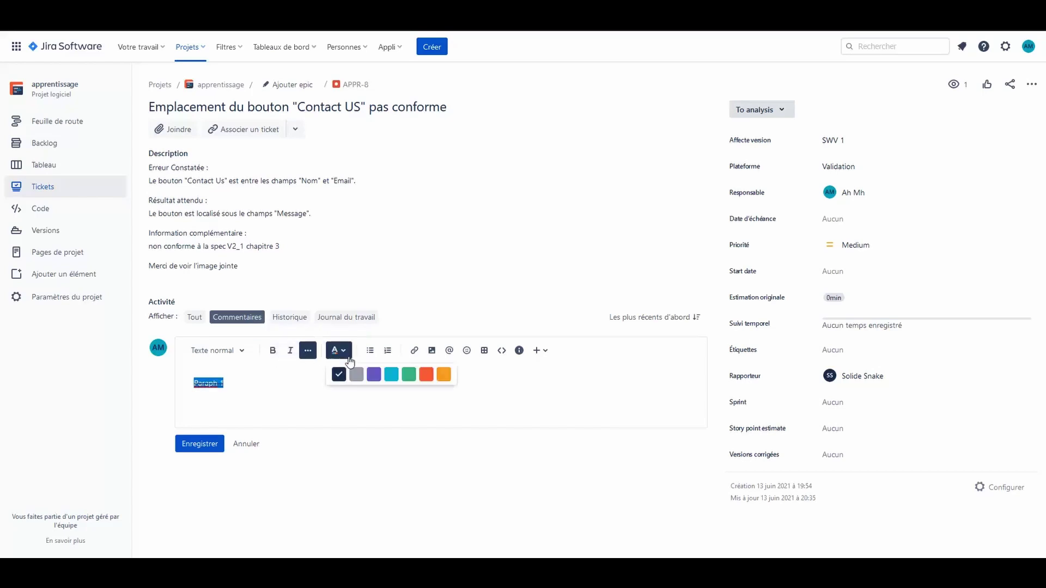
pyautogui.click(425, 374)
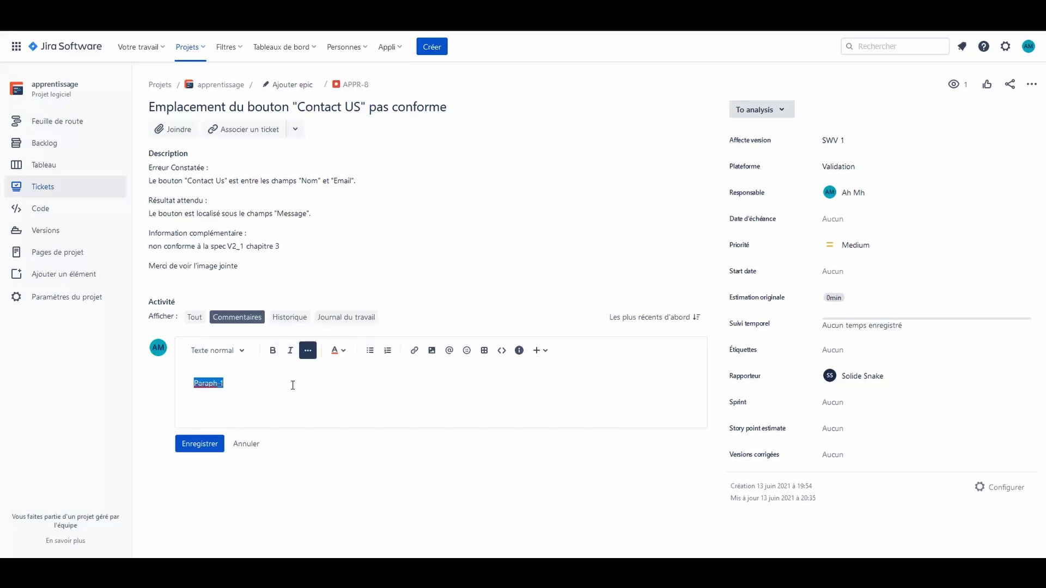
# Remove the strikethrough from "Paraph 1" and try to turn off its underline.
pyautogui.click(308, 355)
pyautogui.click(320, 396)
pyautogui.click(311, 355)
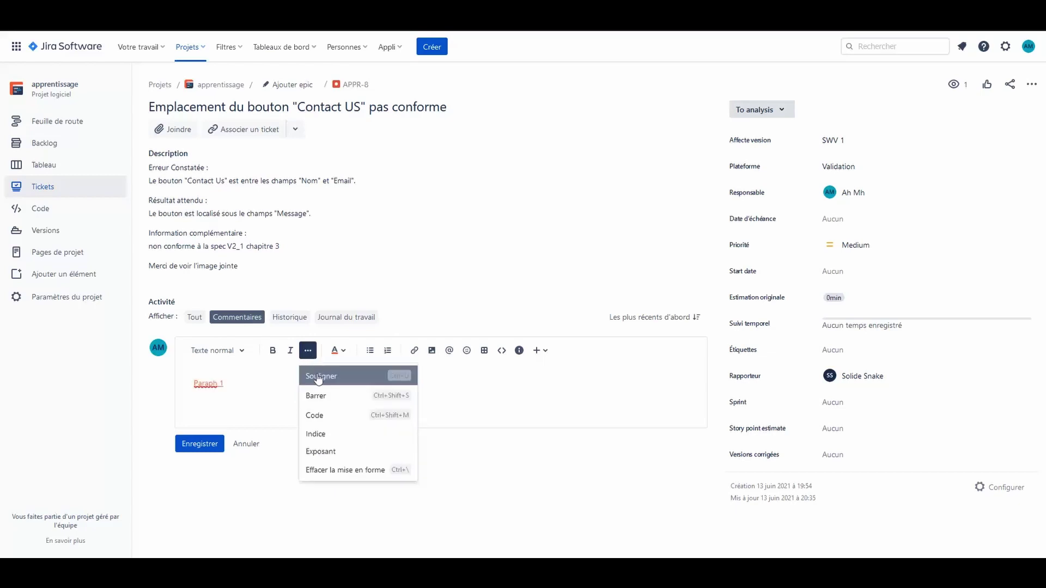
pyautogui.click(319, 377)
pyautogui.click(308, 353)
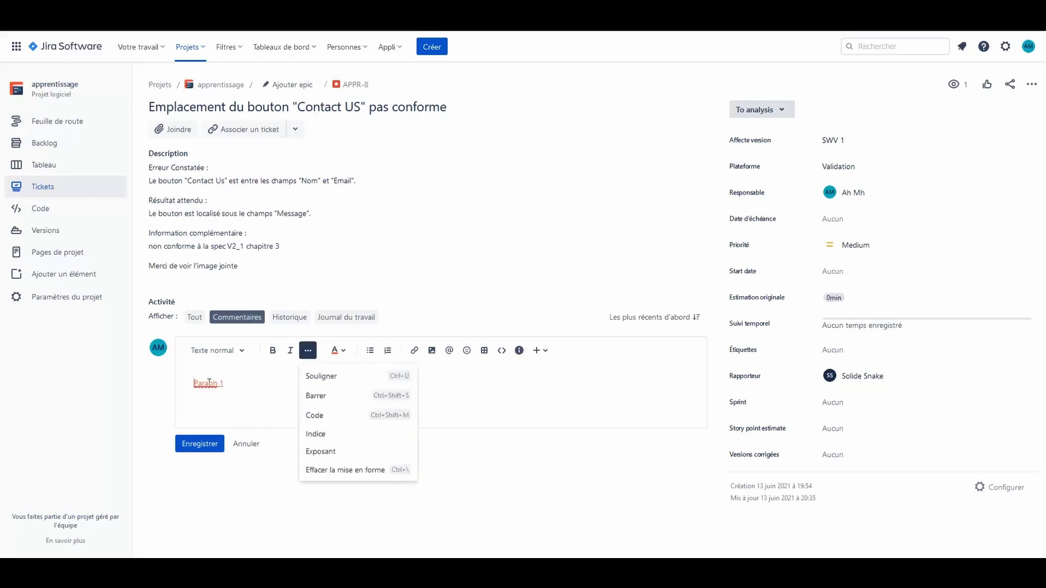
pyautogui.click(209, 383)
pyautogui.click(308, 353)
pyautogui.click(318, 377)
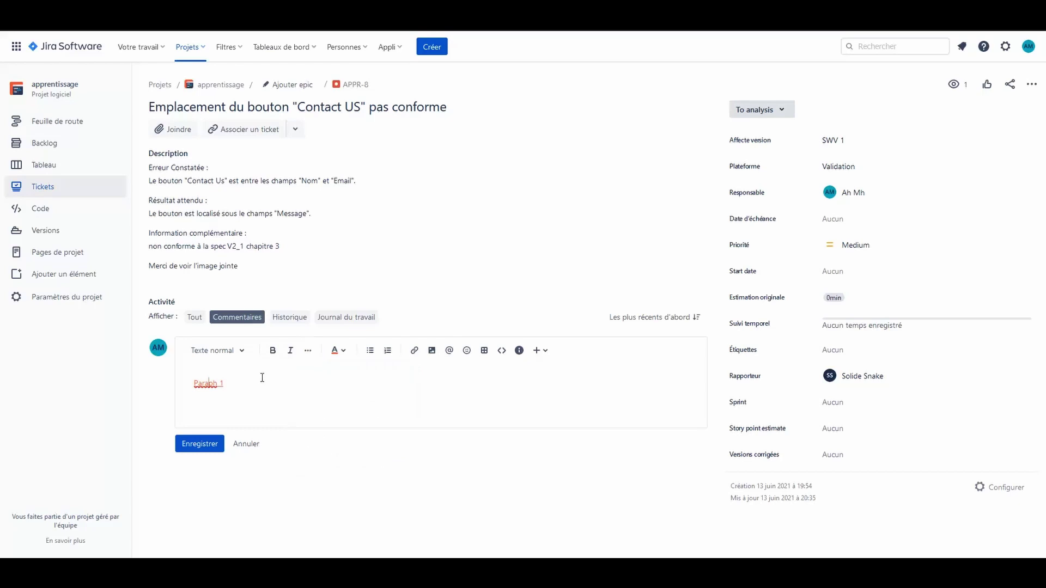
# Clear all formatting from "Paraph 1".
pyautogui.moveTo(224, 384); pyautogui.dragTo(184, 384)
pyautogui.click(309, 353)
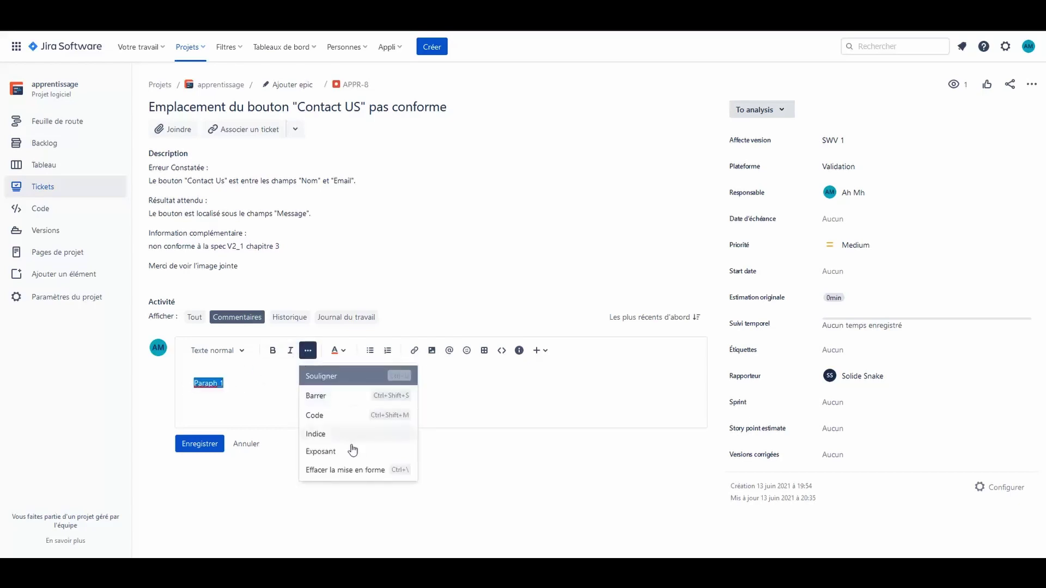
pyautogui.click(349, 471)
# Try several text colours on "Paraph 1", including purple.
pyautogui.click(220, 384)
pyautogui.click(340, 353)
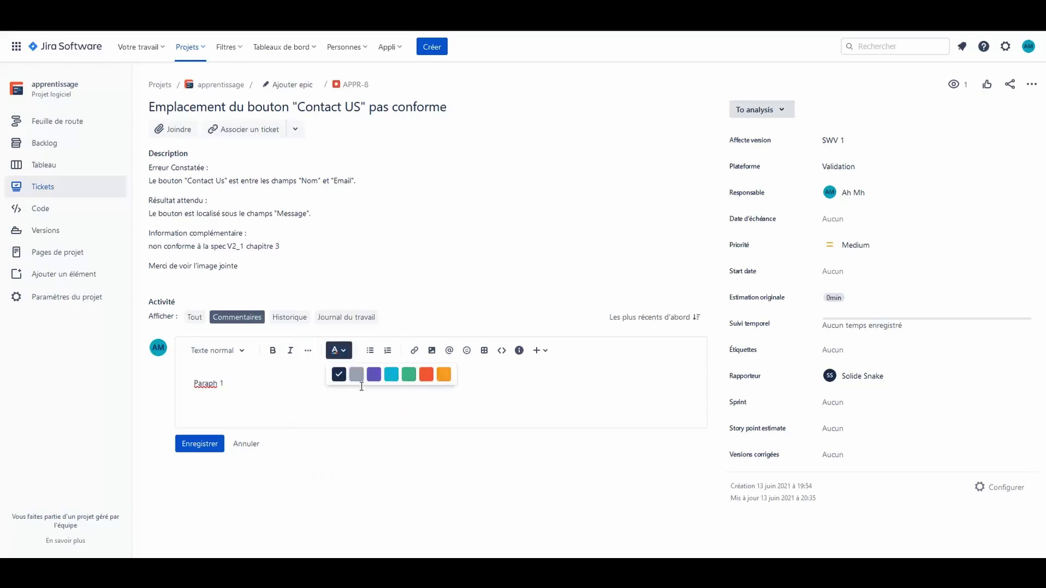
pyautogui.click(373, 386)
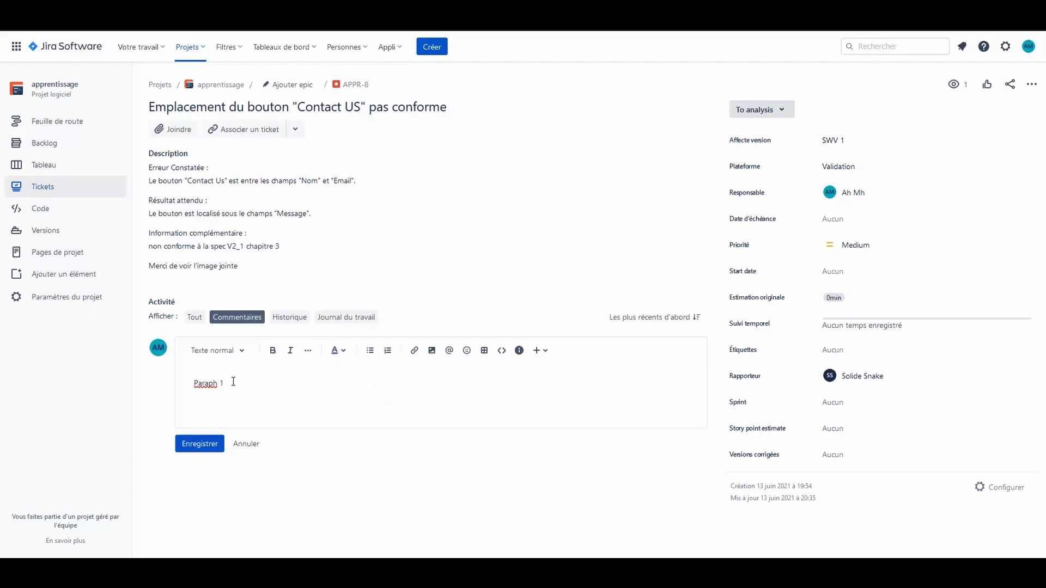
pyautogui.tripleClick(233, 383)
pyautogui.click(339, 351)
pyautogui.click(400, 377)
pyautogui.click(339, 351)
pyautogui.click(403, 377)
pyautogui.click(339, 351)
pyautogui.click(374, 381)
pyautogui.click(339, 351)
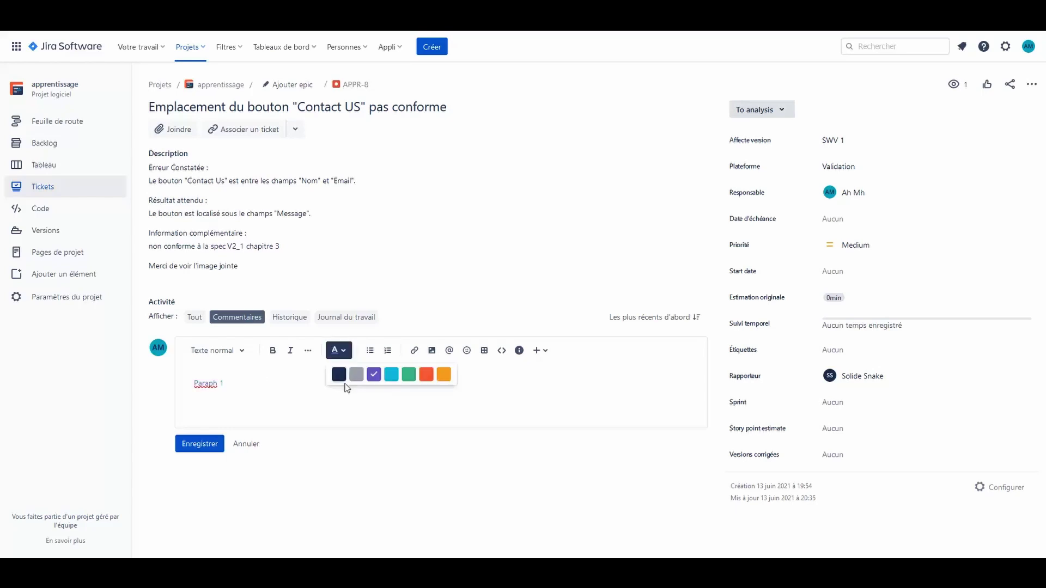
pyautogui.click(340, 377)
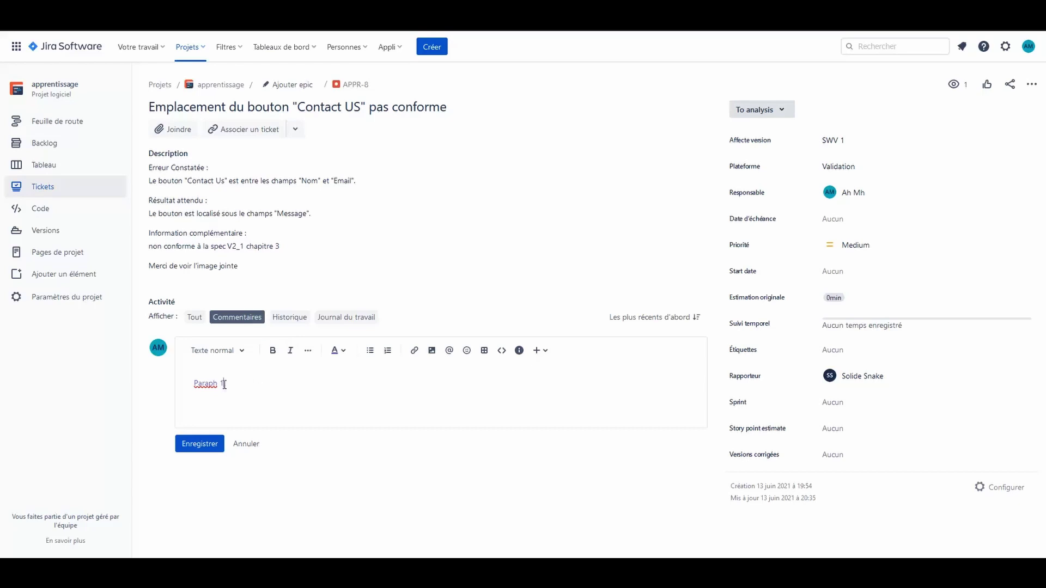
# Set the text colour of "Paraph 1" to red.
pyautogui.moveTo(225, 384); pyautogui.dragTo(188, 386)
pyautogui.click(336, 351)
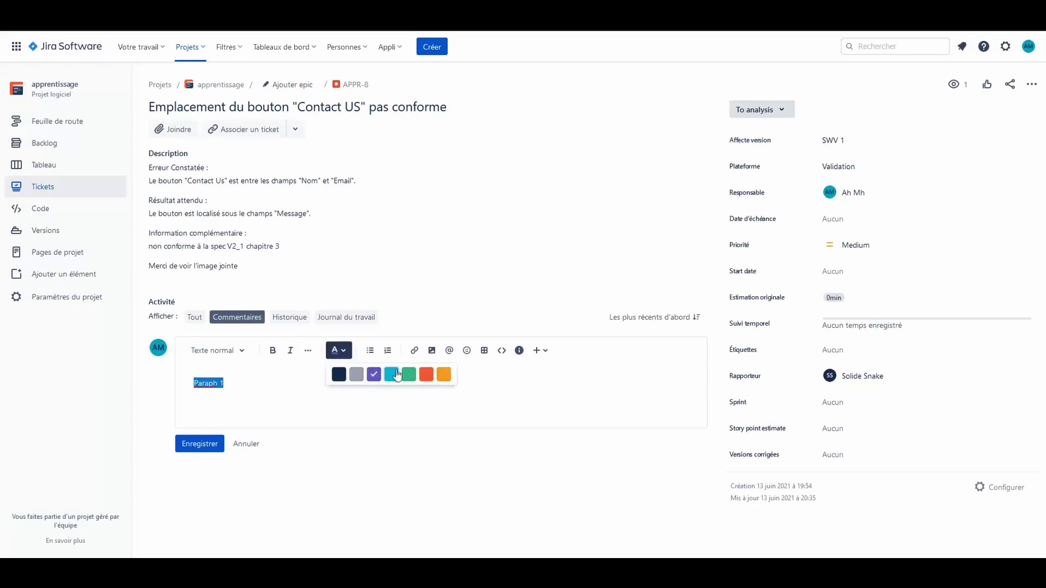
pyautogui.click(432, 376)
pyautogui.click(268, 378)
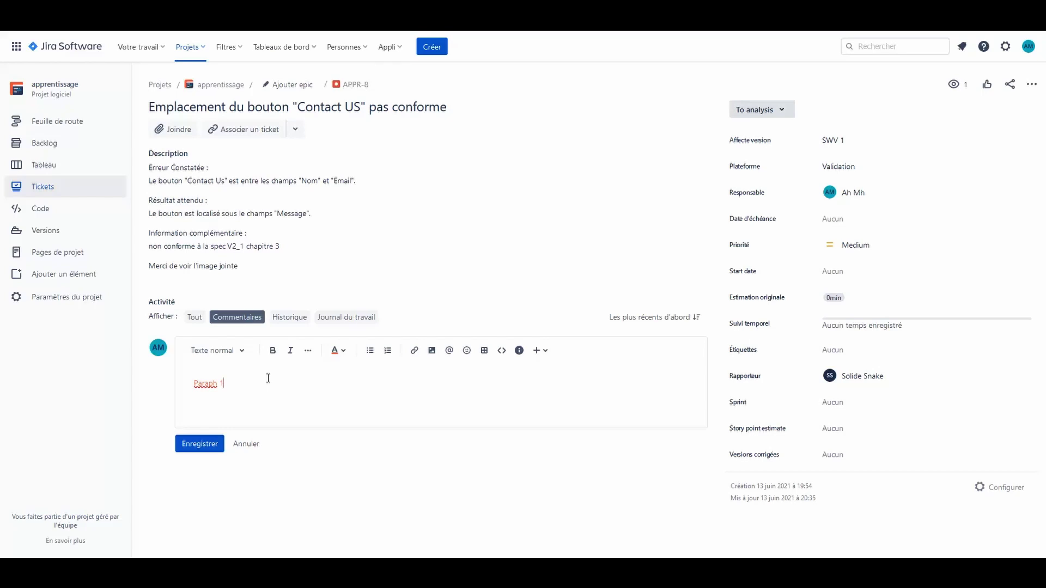
# Make "Paraph 1" bold and start a new line below it, leaving a blank line between.
pyautogui.moveTo(243, 385); pyautogui.dragTo(194, 387)
pyautogui.click(271, 351)
pyautogui.click(231, 380)
pyautogui.press('Return')
pyautogui.press('Return')
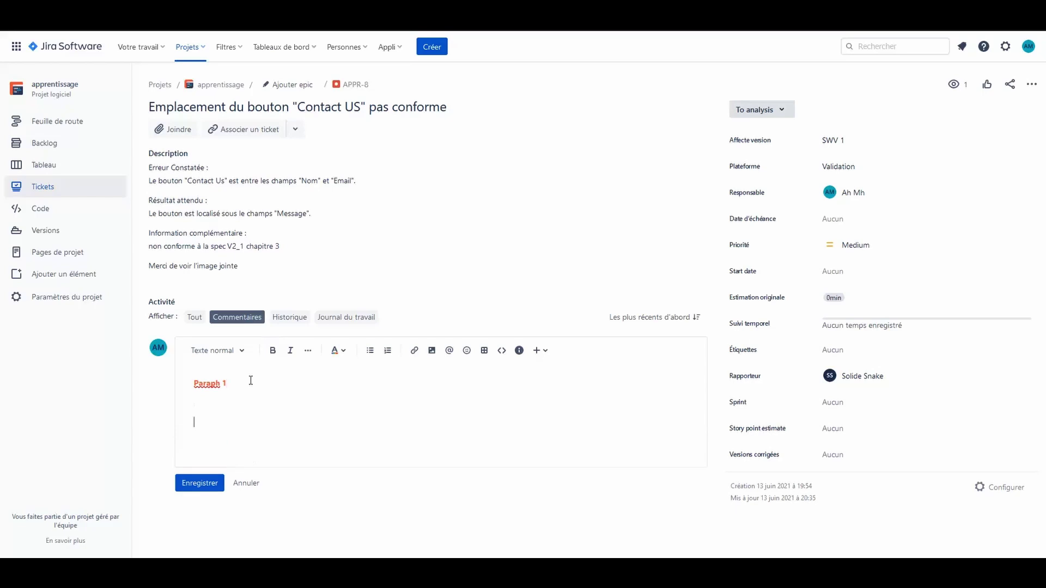
# Add a numbered list with the items "etape 1", "etape 2" and "etape 3", and start an empty fourth item.
pyautogui.click(370, 353)
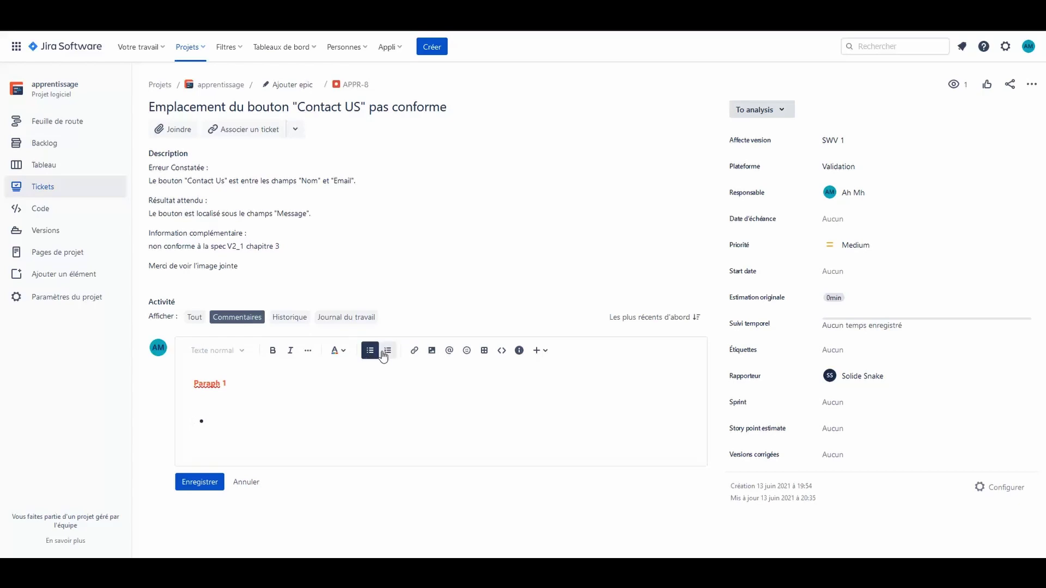
pyautogui.click(386, 352)
pyautogui.write('etape 1')
pyautogui.press('Return')
pyautogui.write('etape 2')
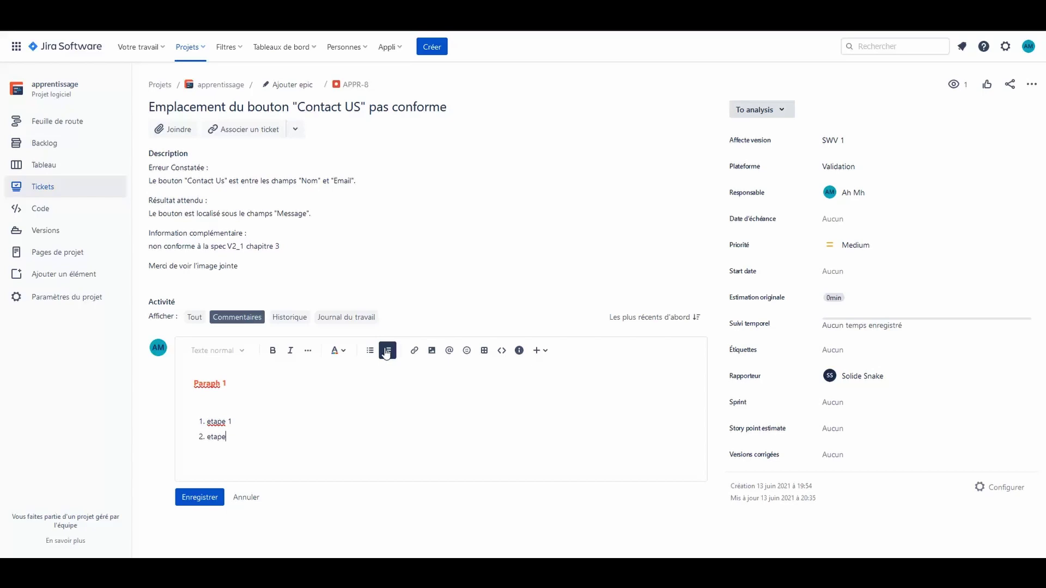
pyautogui.press('Return')
pyautogui.write('etape 3')
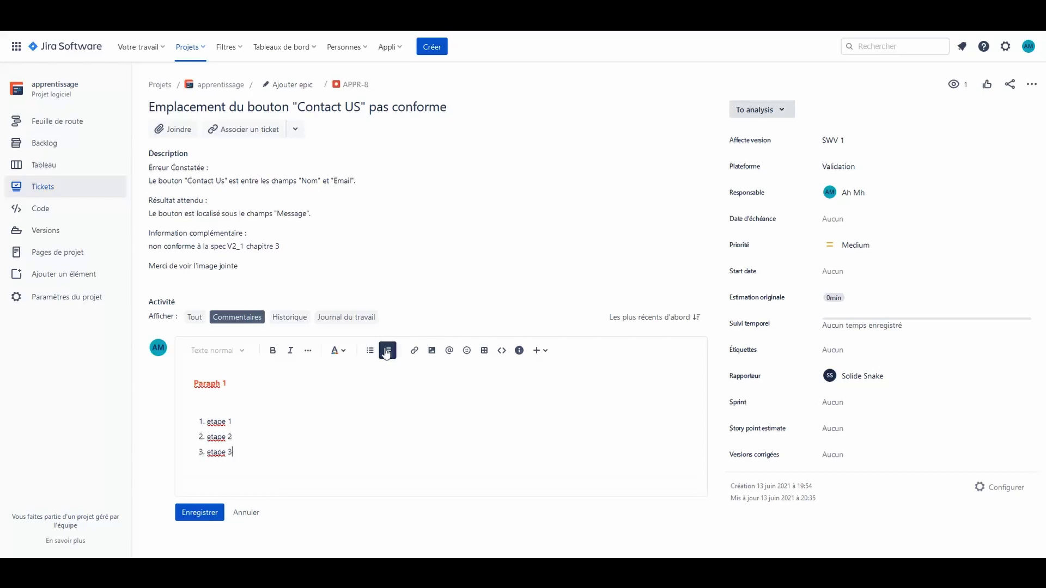
pyautogui.press('Return')
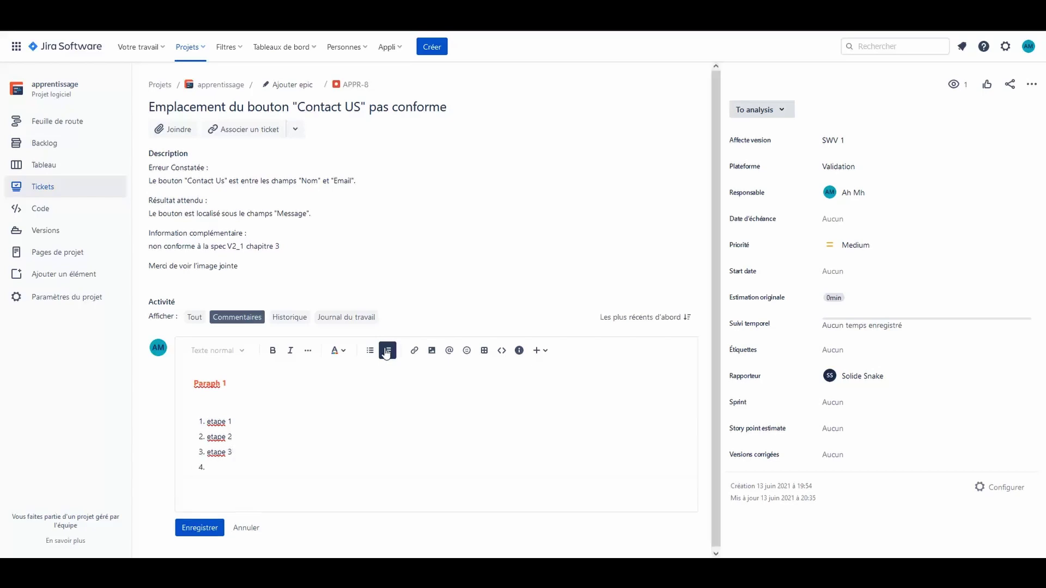
# End the numbered list after "etape 3" and start a normal text line below it.
pyautogui.press('Return')
pyautogui.press('BackSpace')
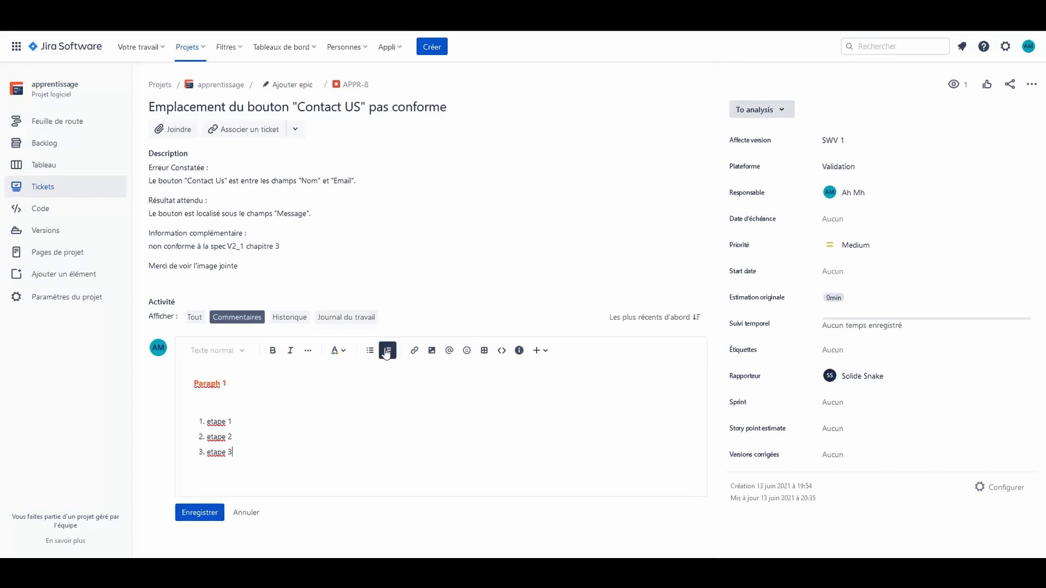
pyautogui.press('Return')
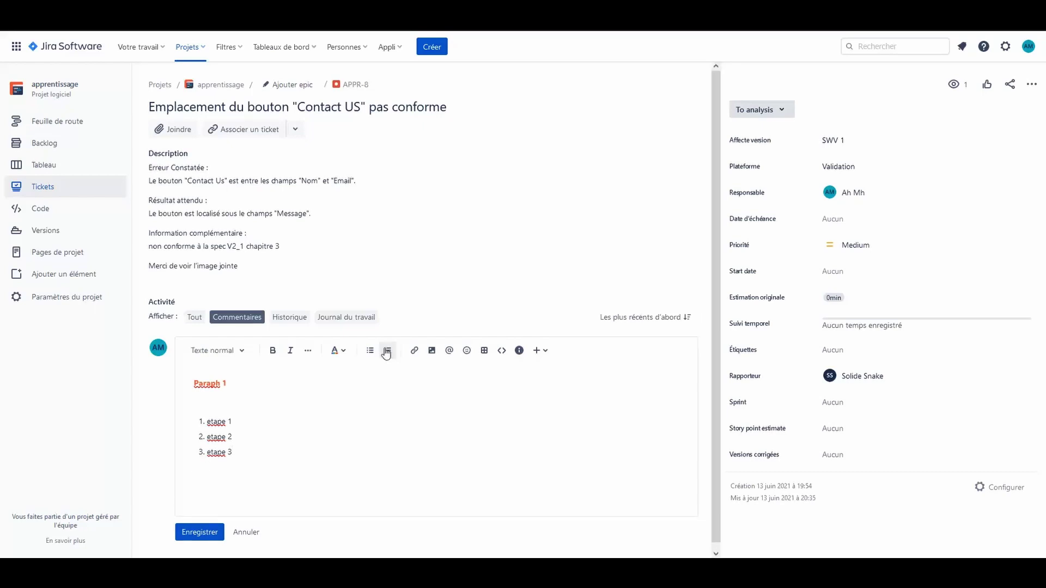
# Try list formatting, including a bulleted list, on the empty line below the numbered list.
pyautogui.click(386, 351)
pyautogui.click(371, 351)
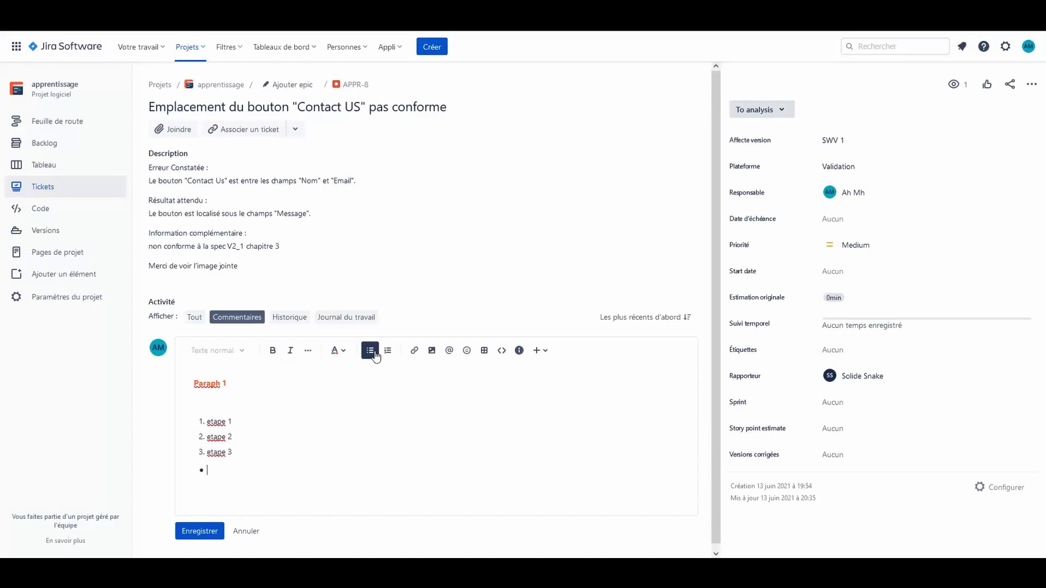
pyautogui.click(375, 355)
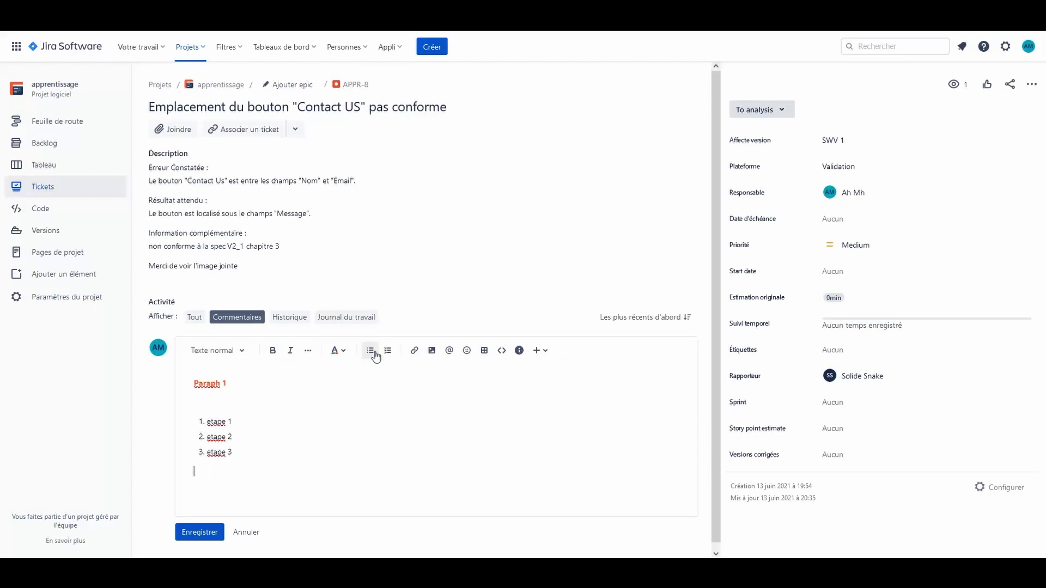
pyautogui.click(416, 351)
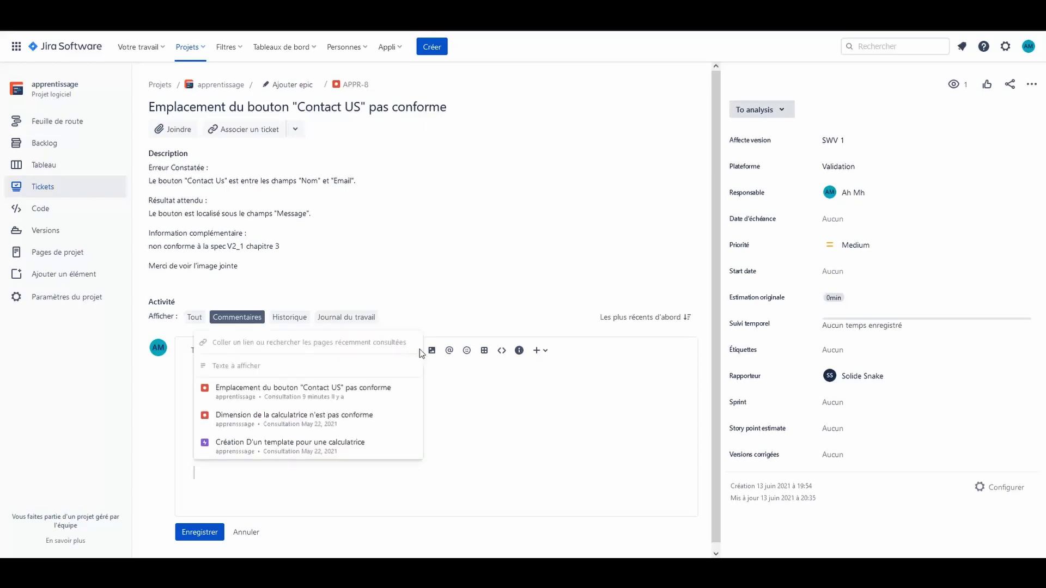
pyautogui.click(313, 394)
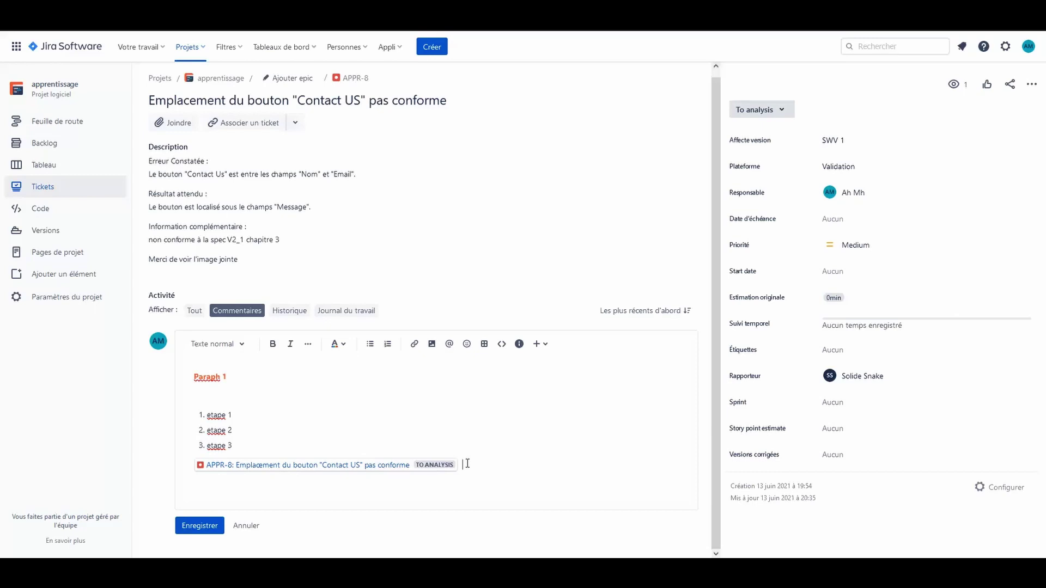
pyautogui.click(415, 345)
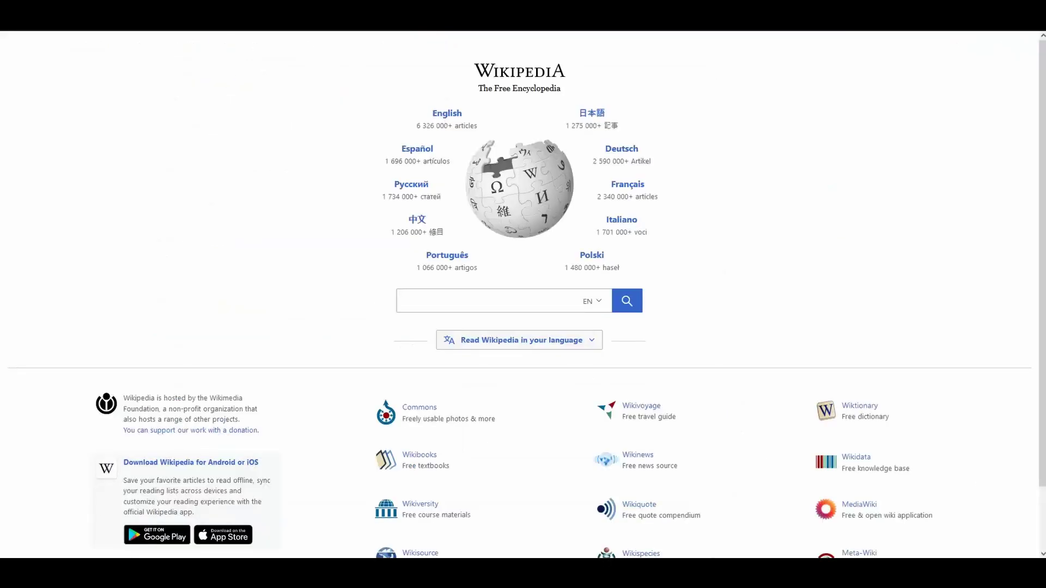
pyautogui.hotkey('ctrl', 'l')
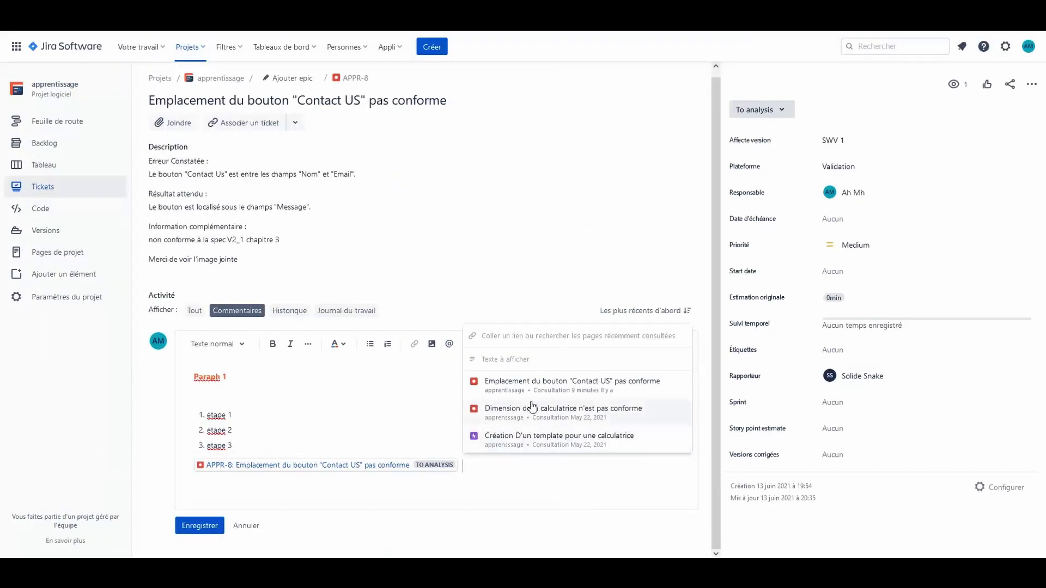
pyautogui.write('https://www.wikipedia.org')
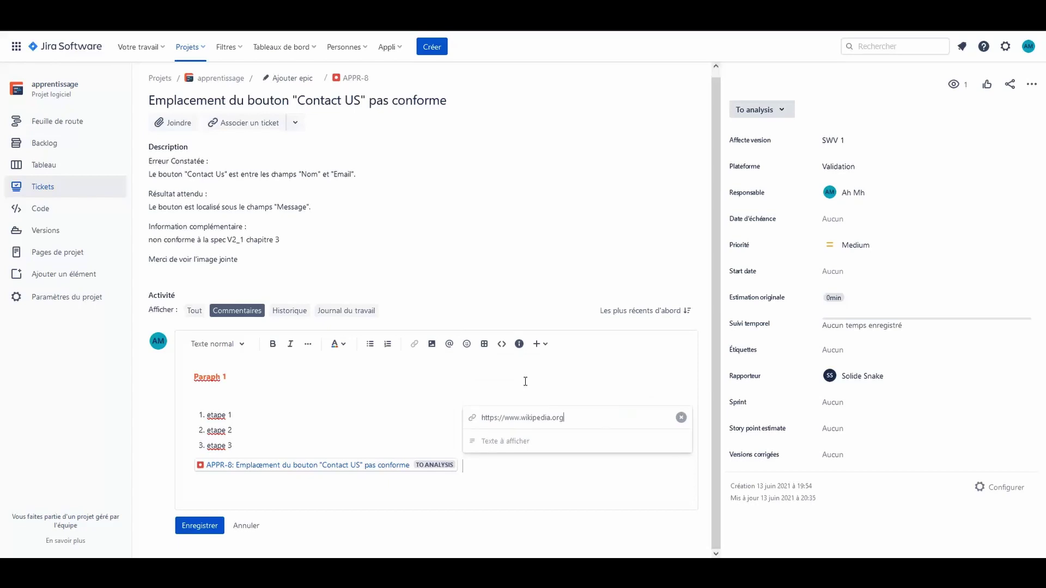
pyautogui.press('Return')
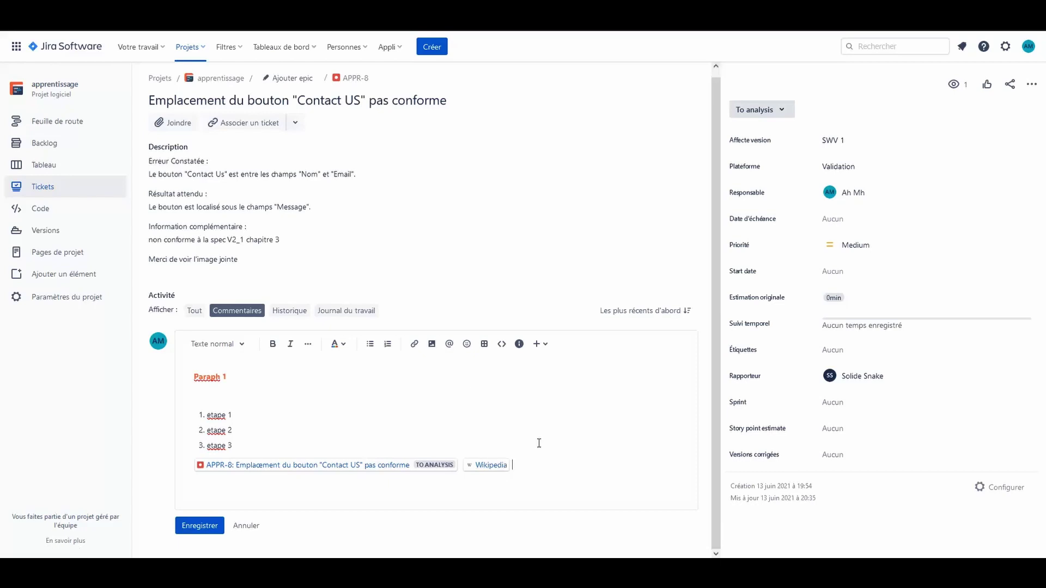
pyautogui.press('Return')
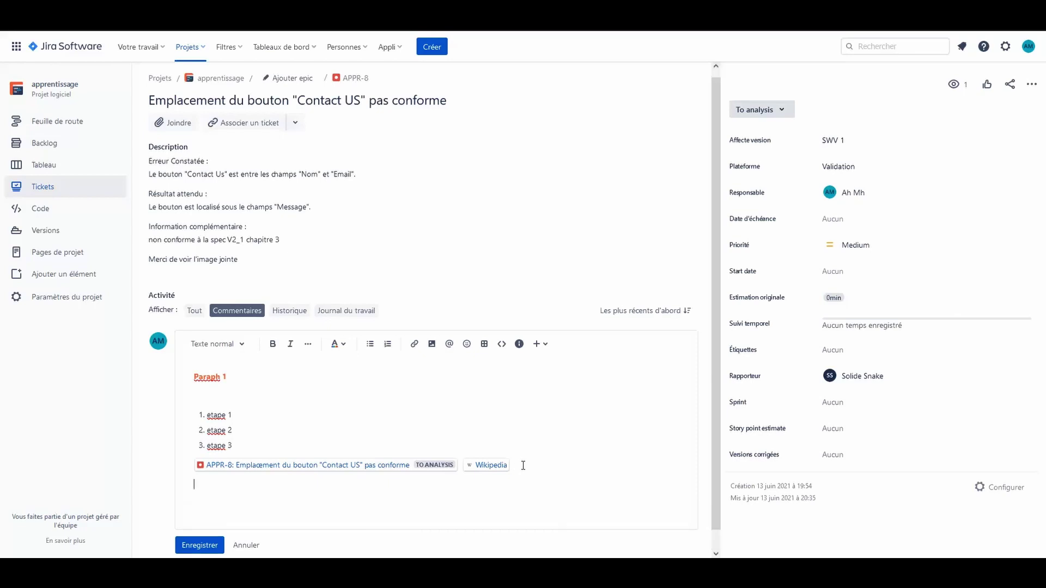
# View the recently viewed pages offered for another link, and close the list without choosing one.
pyautogui.click(414, 349)
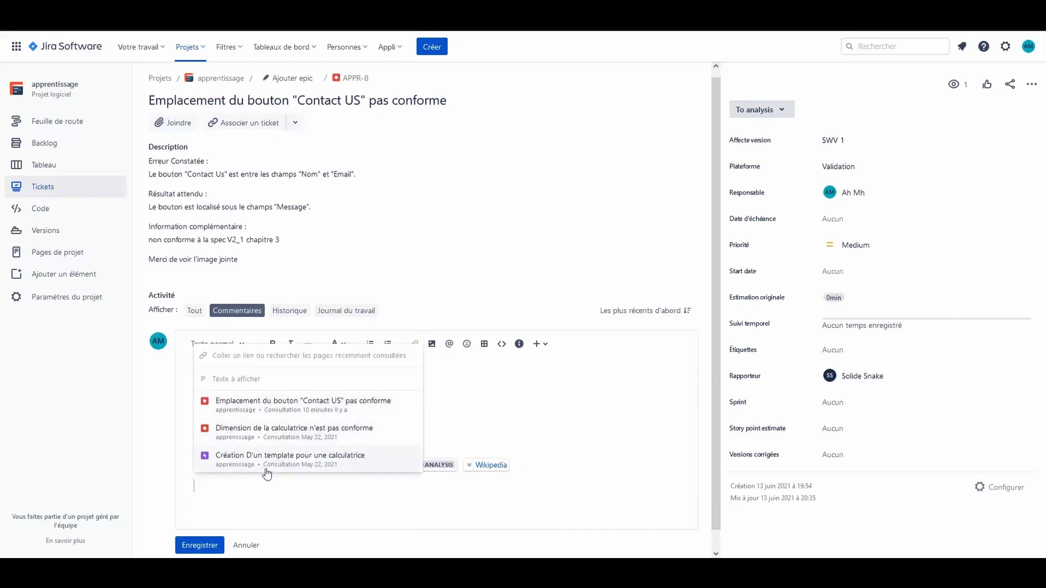
pyautogui.scroll(-1, 263, 467)
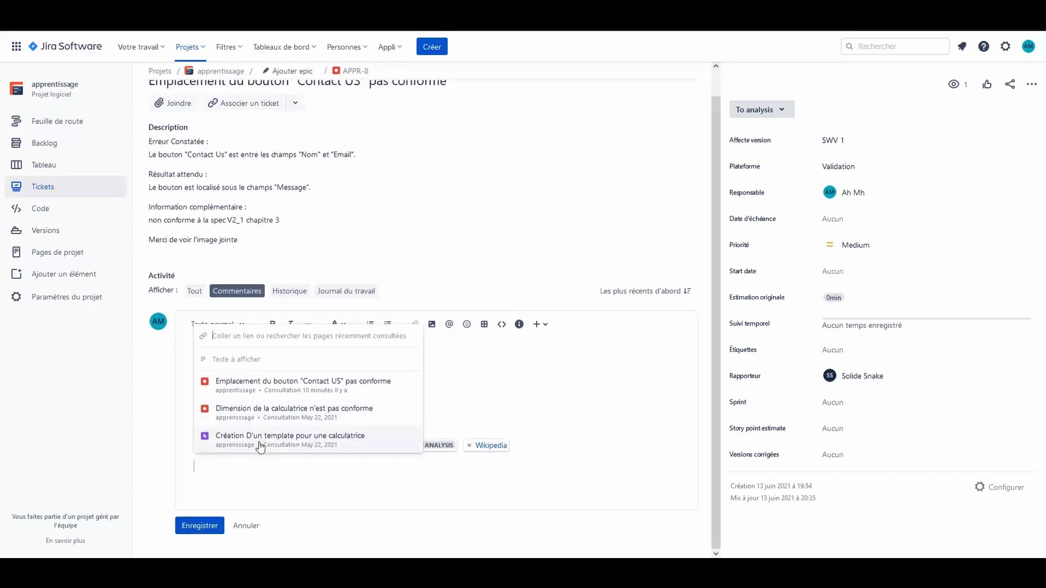
pyautogui.click(432, 325)
# Browse the Pictures folder for a file or image to insert in the comment, and cancel.
pyautogui.click(432, 327)
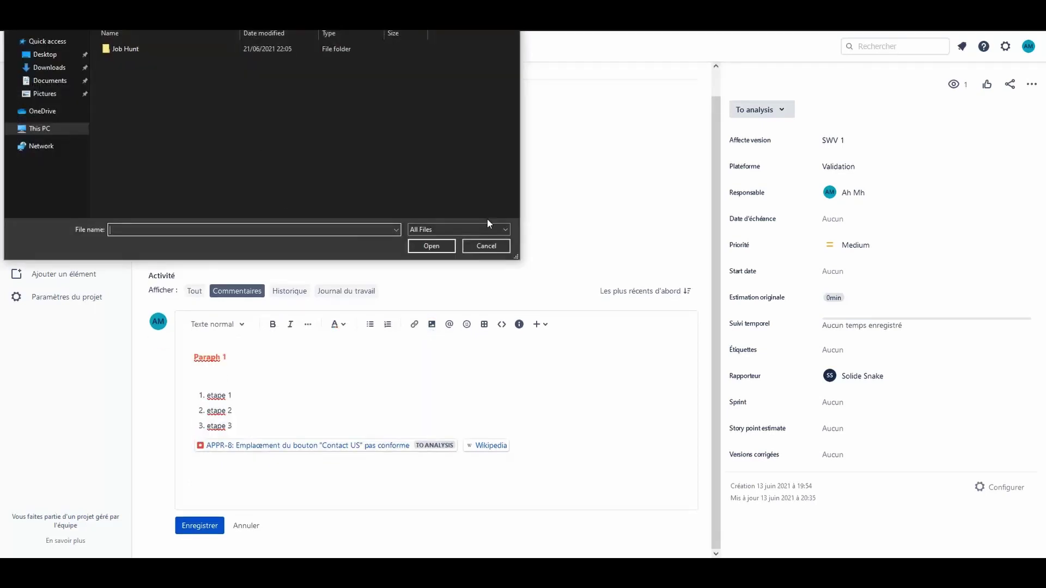
pyautogui.click(492, 250)
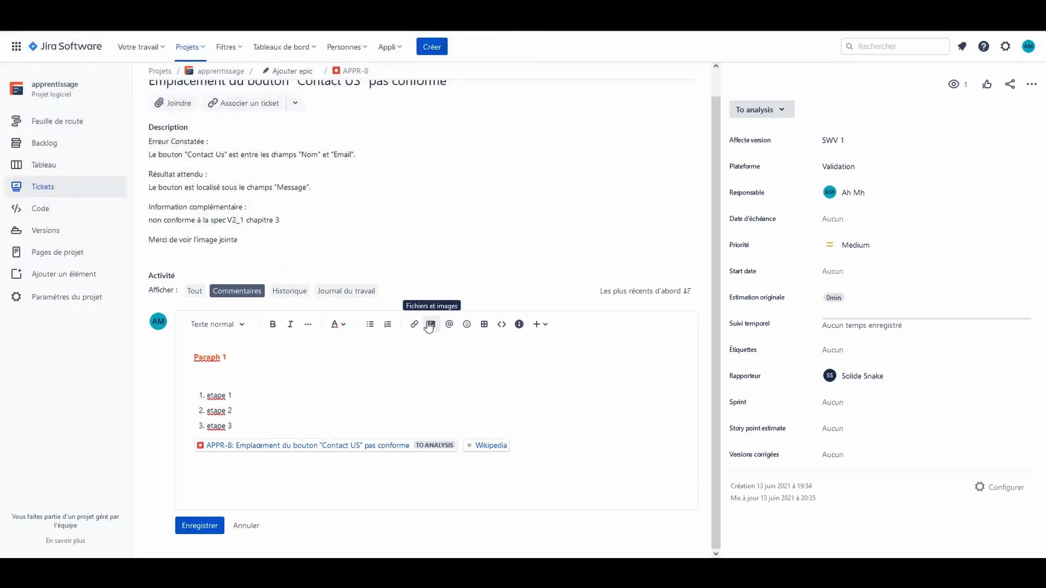
pyautogui.click(430, 325)
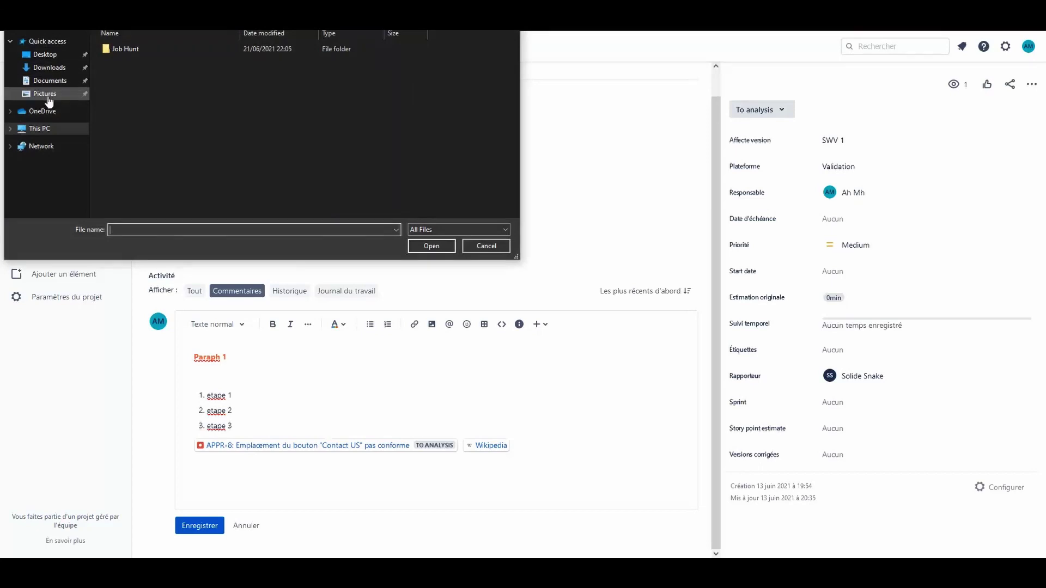
pyautogui.click(46, 94)
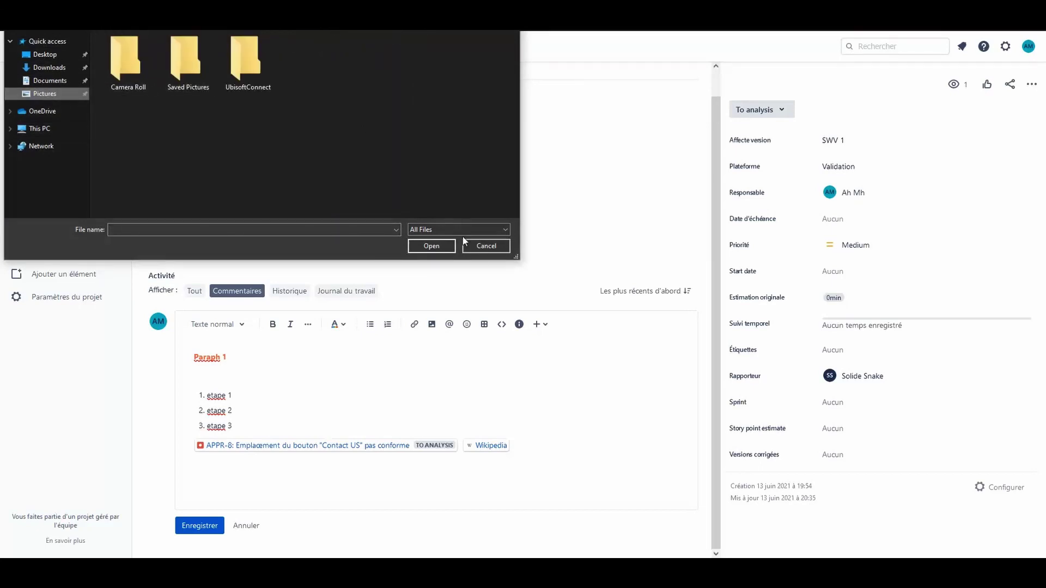
pyautogui.click(480, 249)
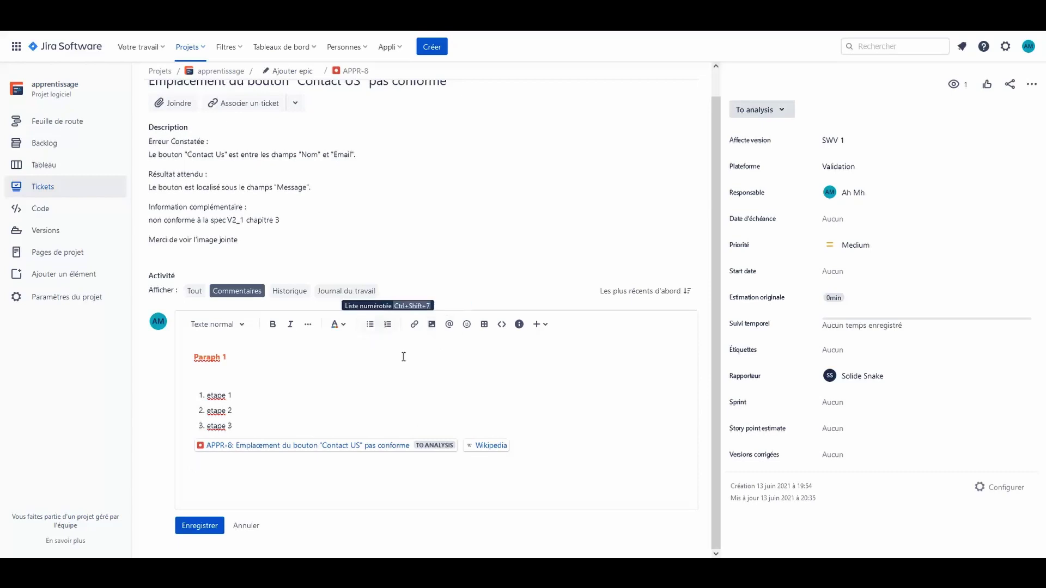
# Try mentioning Trello below the links, and remove the mention, leaving an empty line.
pyautogui.click(448, 325)
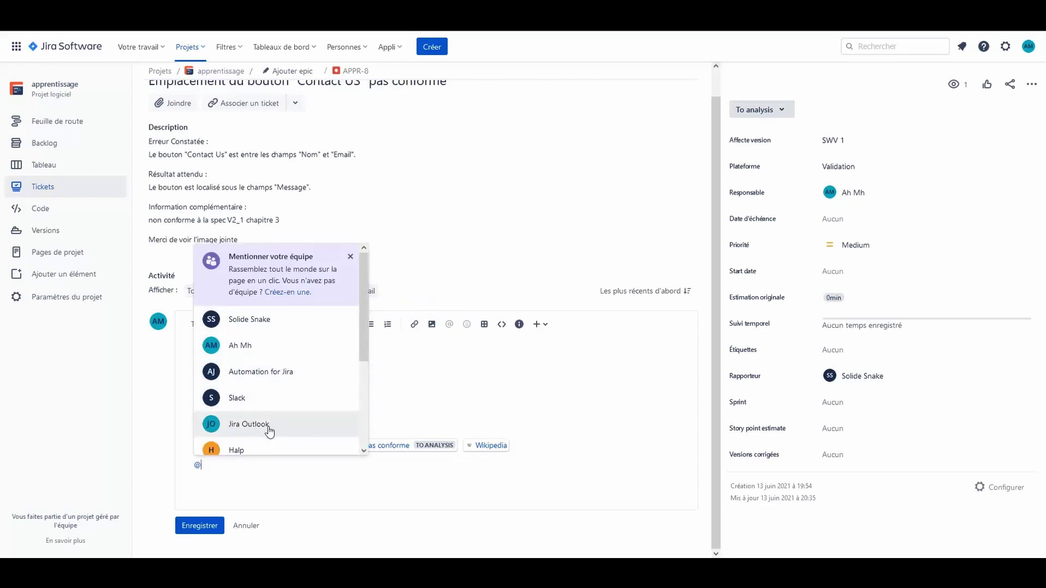
pyautogui.scroll(-3, 268, 431)
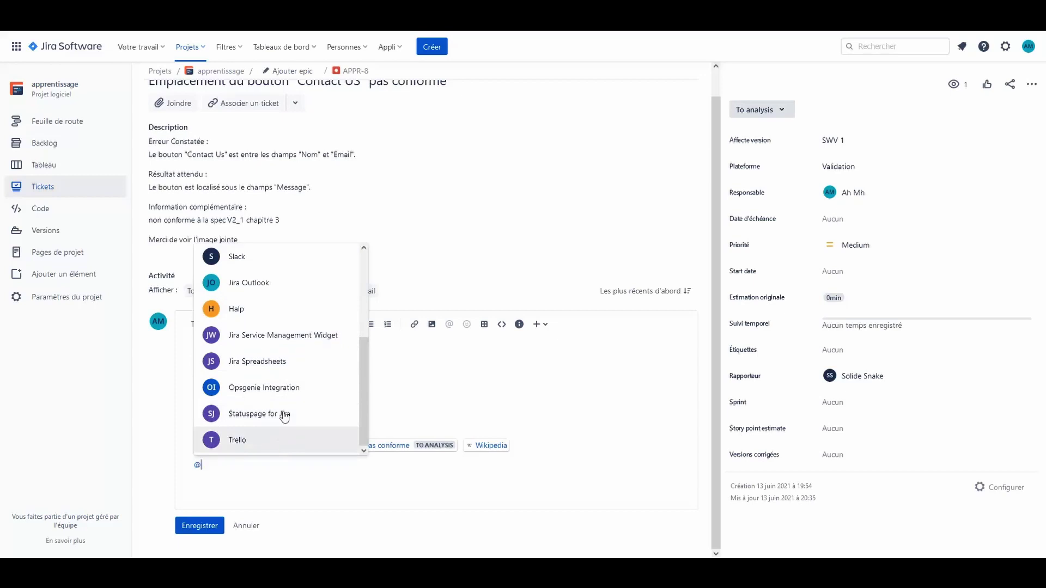
pyautogui.scroll(3, 252, 419)
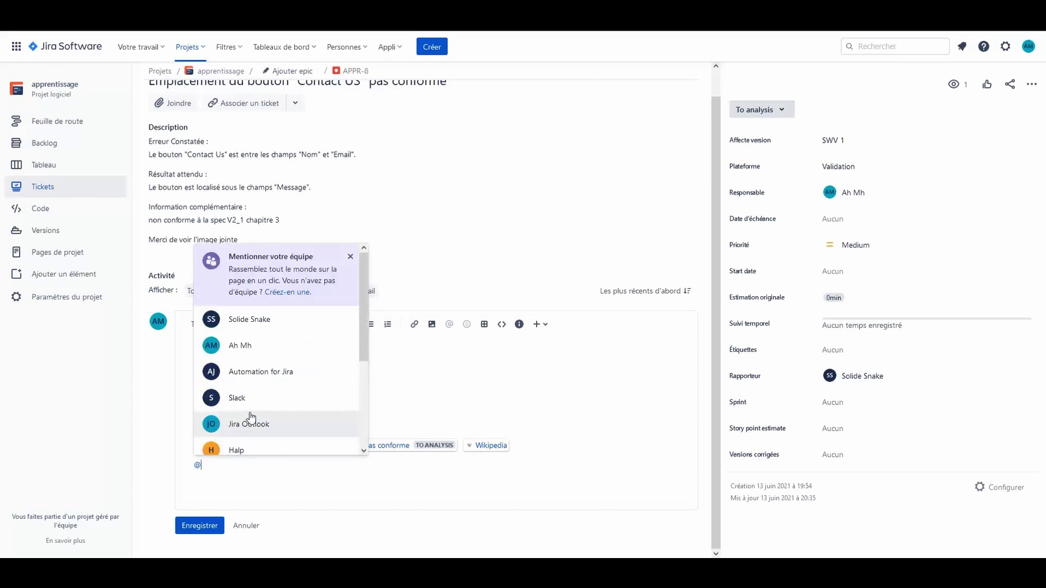
pyautogui.scroll(-2, 251, 418)
pyautogui.scroll(-1, 251, 417)
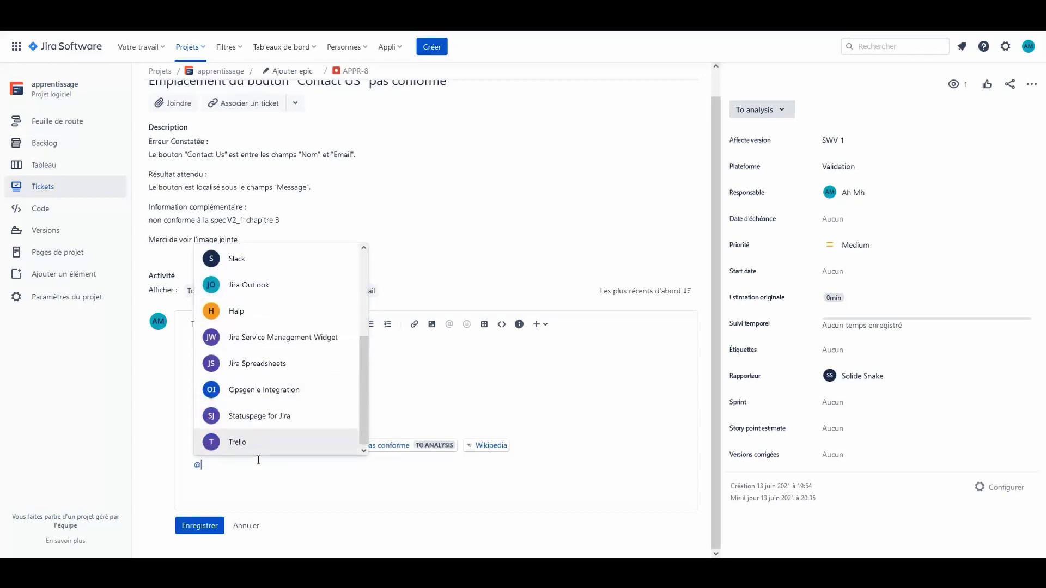
pyautogui.click(262, 440)
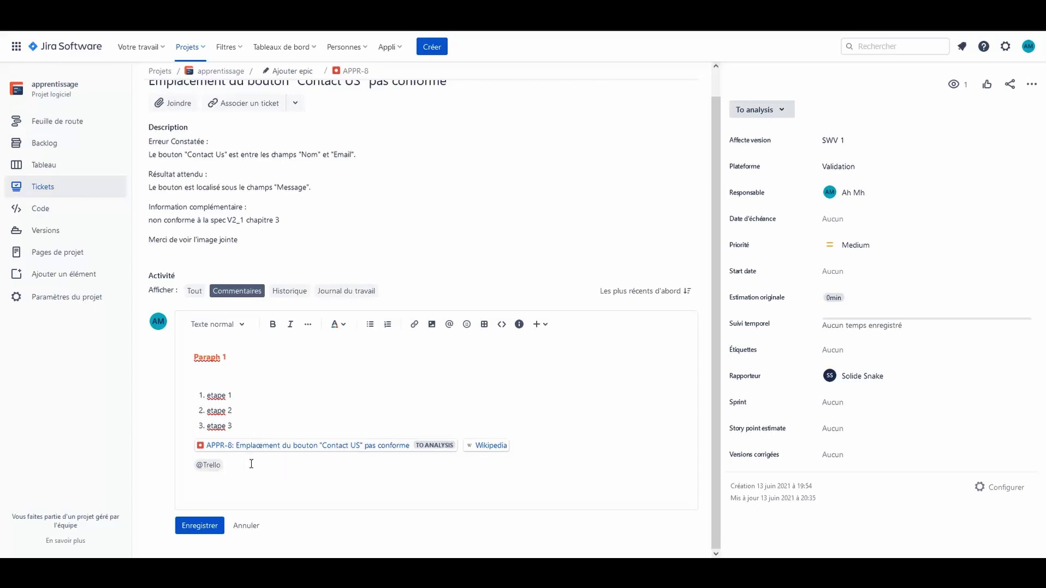
pyautogui.press('BackSpace')
pyautogui.press('BackSpace')
pyautogui.press('Return')
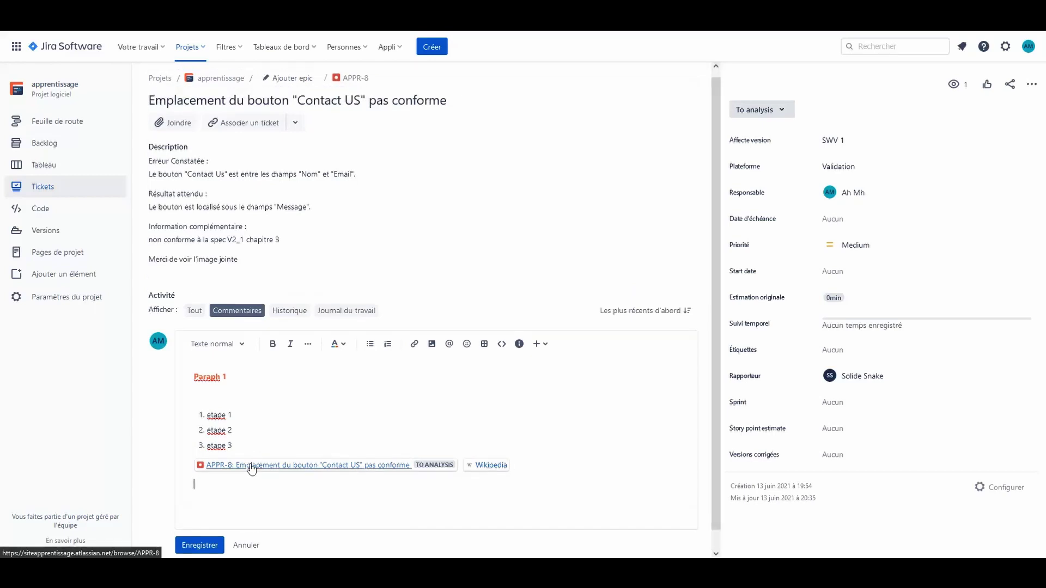
# Try mentioning Automation for Jira on the line below the links, and remove the mention.
pyautogui.write('@')
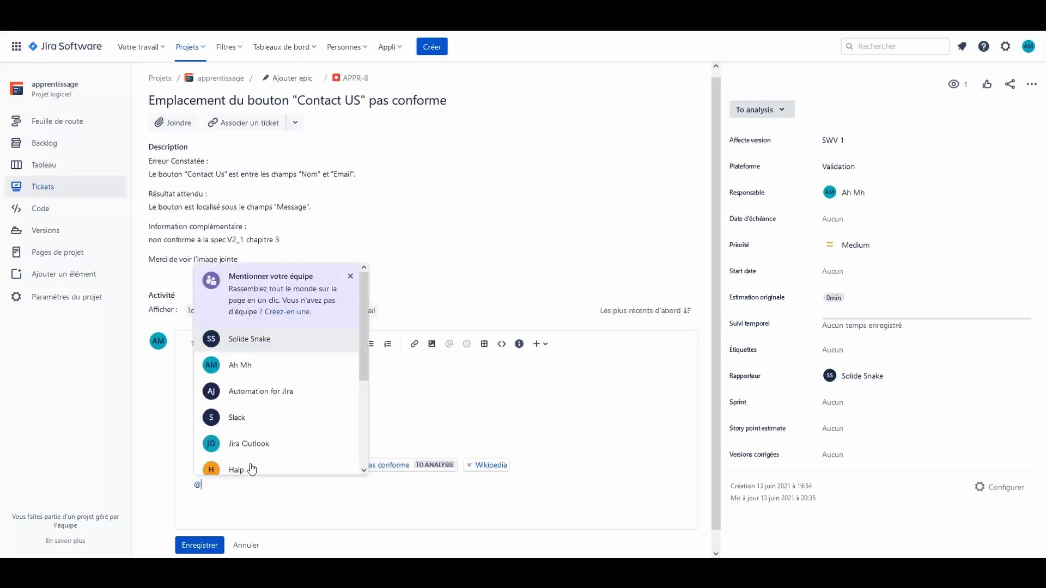
pyautogui.scroll(-1, 261, 447)
pyautogui.click(272, 386)
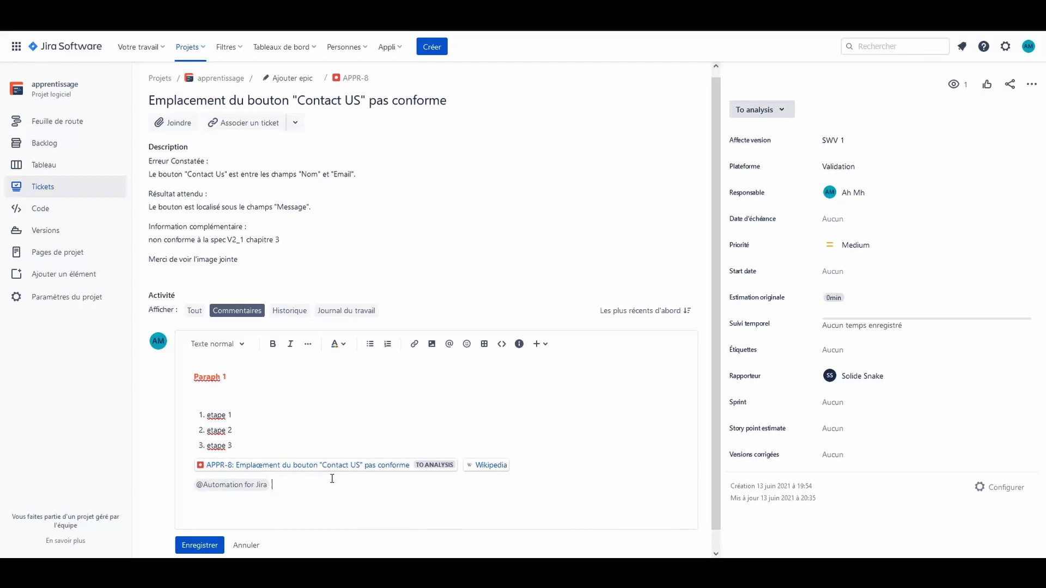
pyautogui.press('BackSpace')
pyautogui.press('BackSpace')
# Mention the ticket's assignee below the links, followed by the correctly spelled text "merci de vérifier la spécification numéro 2".
pyautogui.write('@')
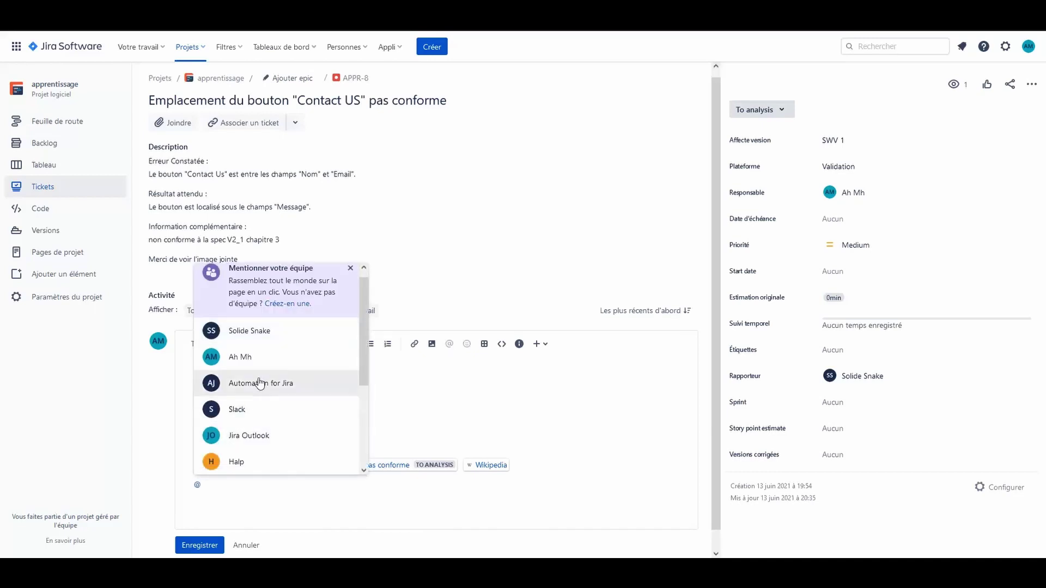
pyautogui.click(250, 364)
pyautogui.write('mer')
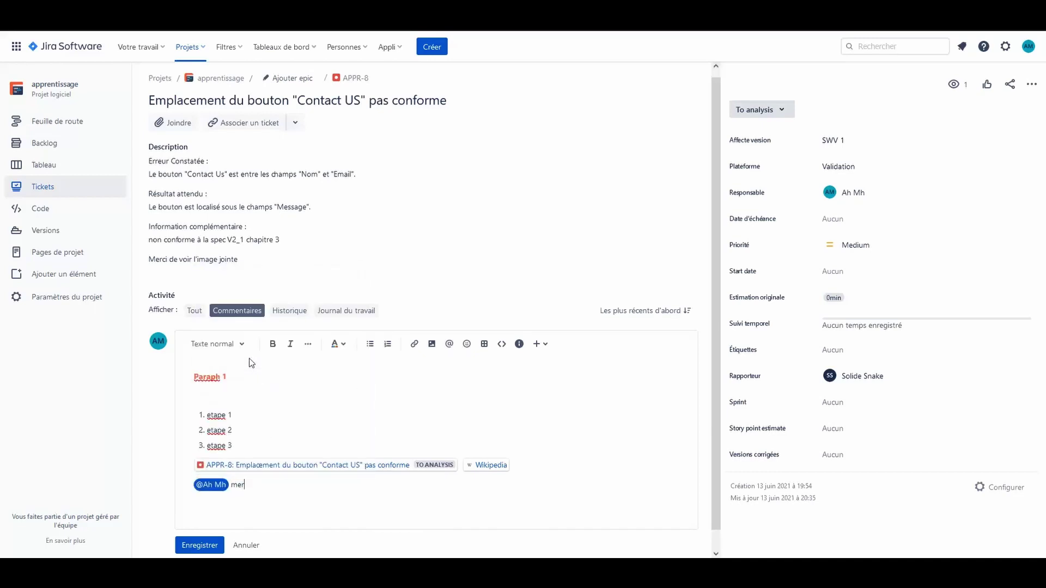
pyautogui.write('ci de vérifier la specification numéro 2')
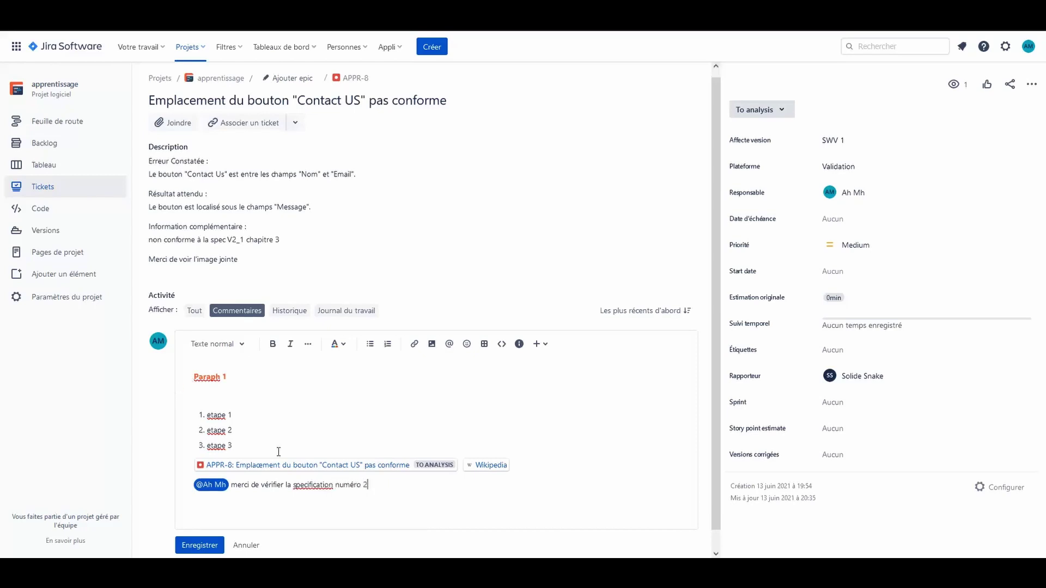
pyautogui.rightClick(300, 483)
pyautogui.click(339, 229)
# Look through the emoji categories available for the comment, and close the picker without inserting one.
pyautogui.click(472, 344)
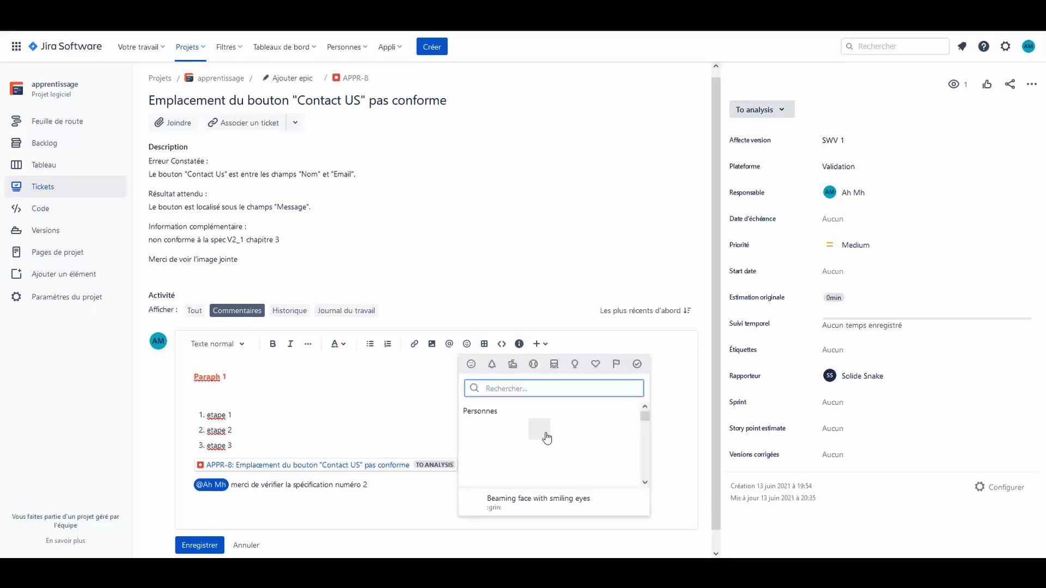
pyautogui.scroll(-5, 602, 443)
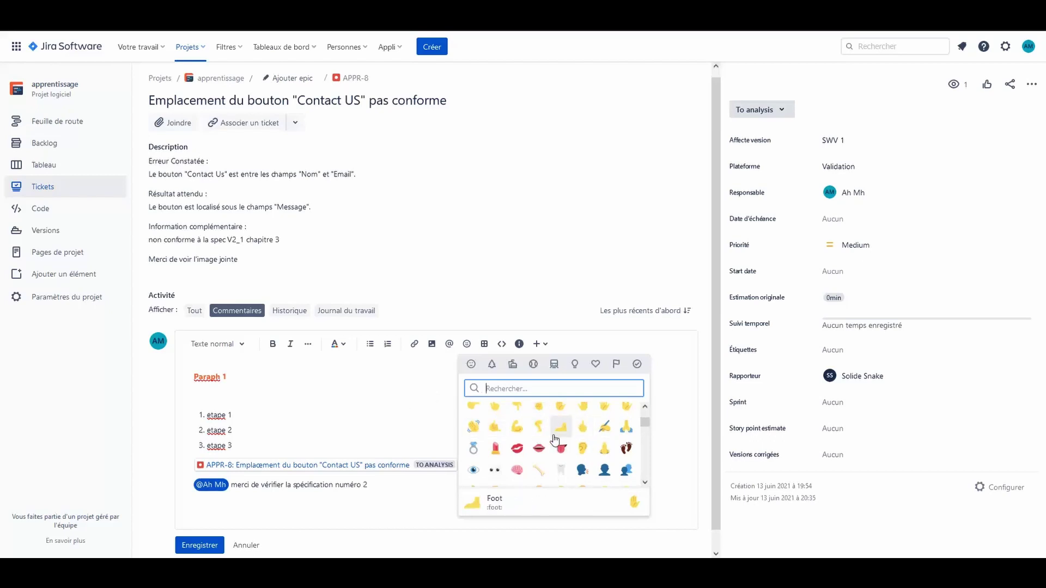
pyautogui.scroll(-3, 554, 439)
pyautogui.scroll(-2, 555, 438)
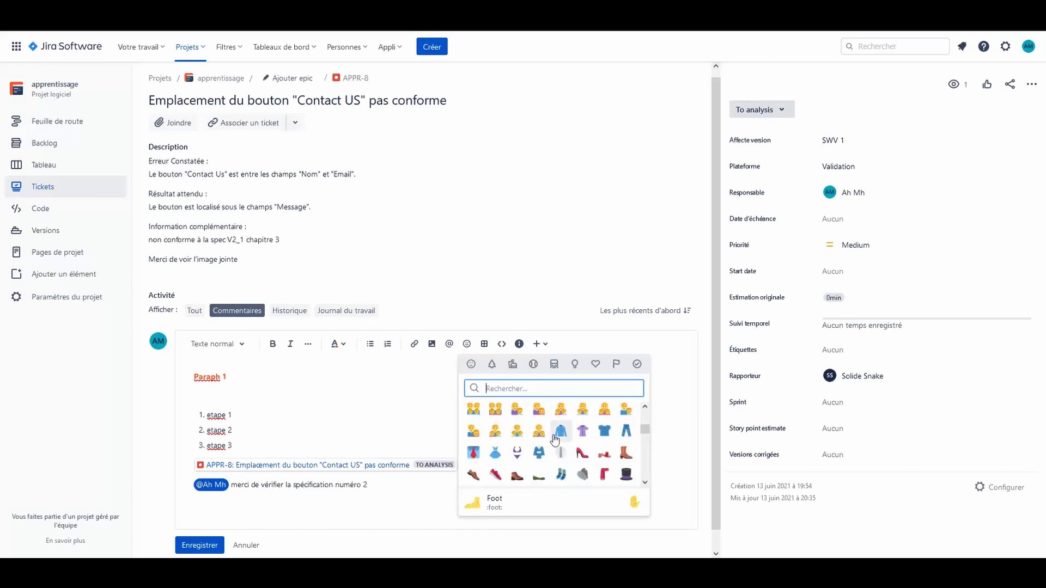
pyautogui.click(491, 368)
pyautogui.click(467, 368)
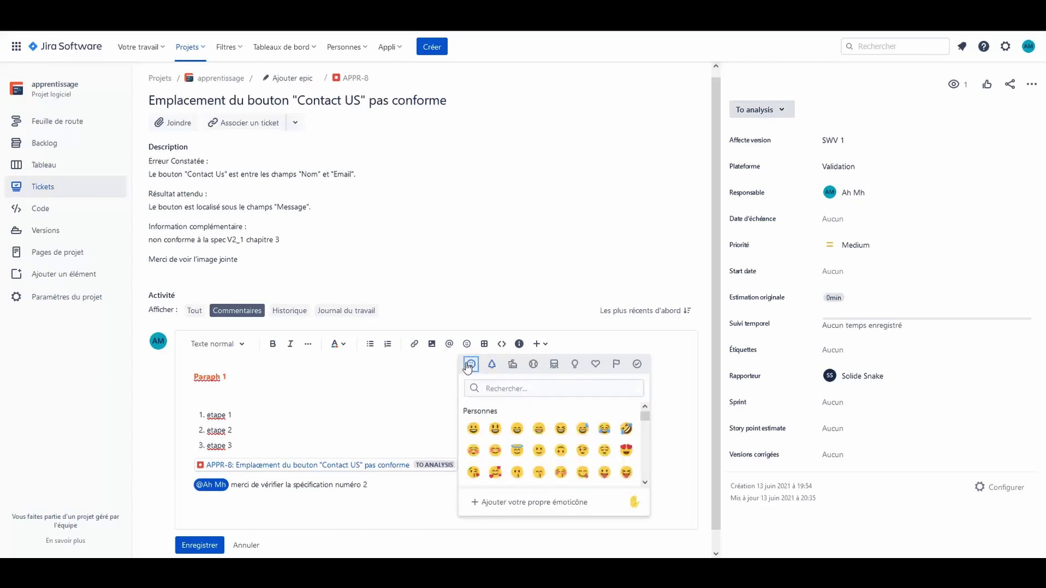
pyautogui.click(376, 412)
# Remove the blank line between "Paraph 1" and the numbered list.
pyautogui.click(227, 400)
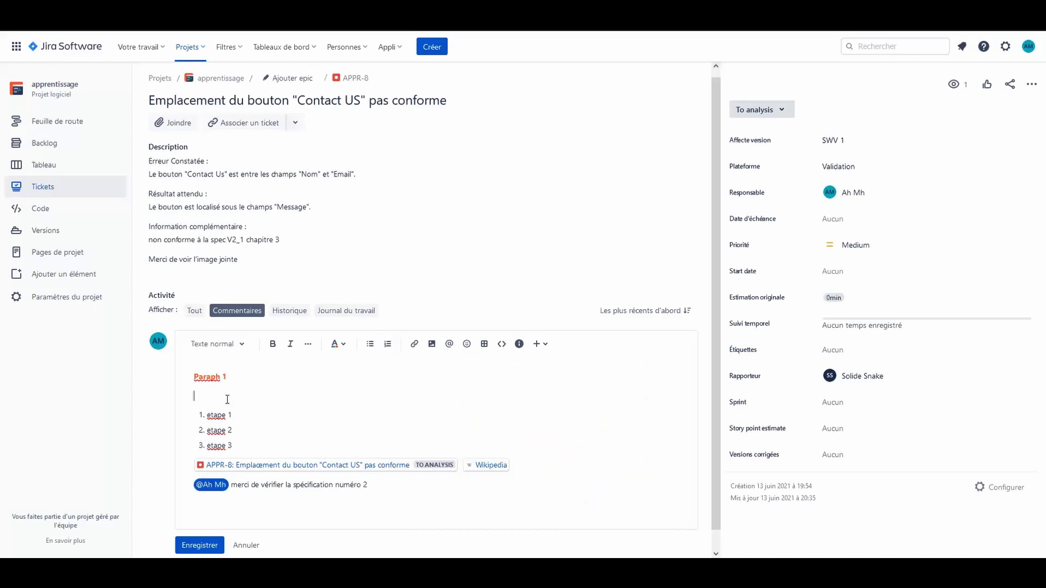
pyautogui.press('BackSpace')
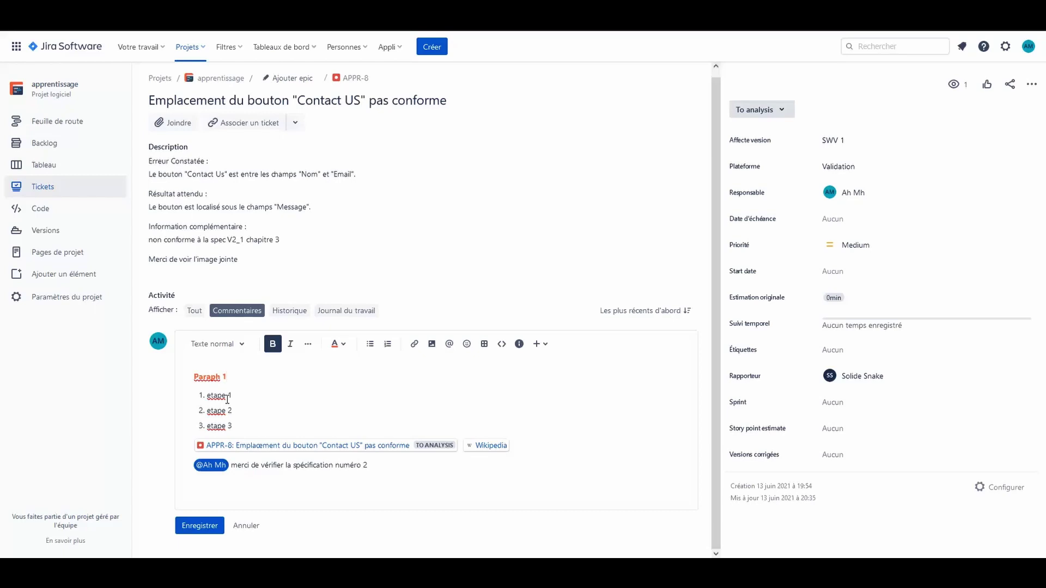
# Insert a three-column, three-row table on a new line below the mention, and check its cell options without applying any.
pyautogui.click(373, 466)
pyautogui.press('Return')
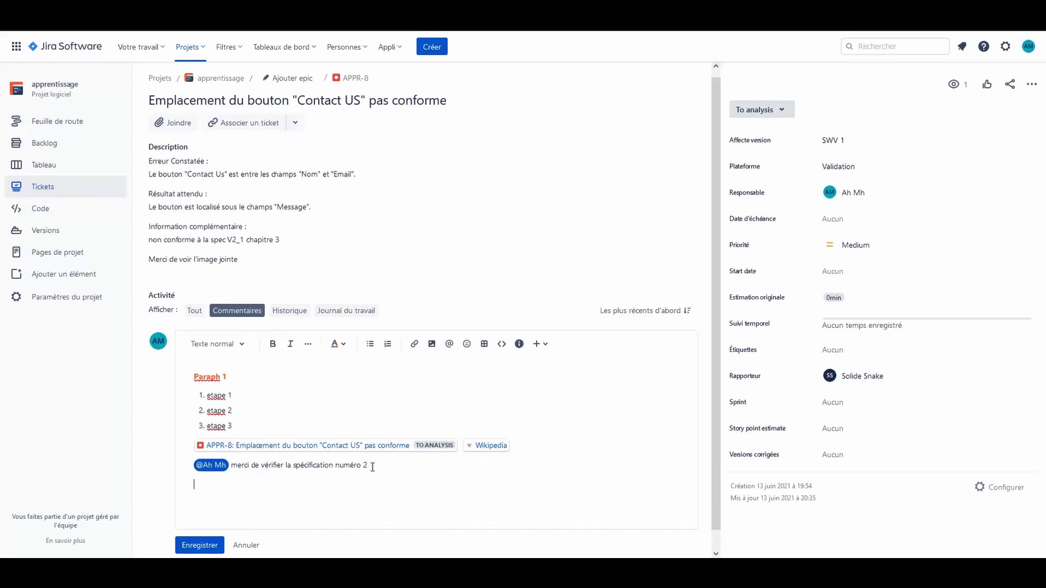
pyautogui.click(485, 349)
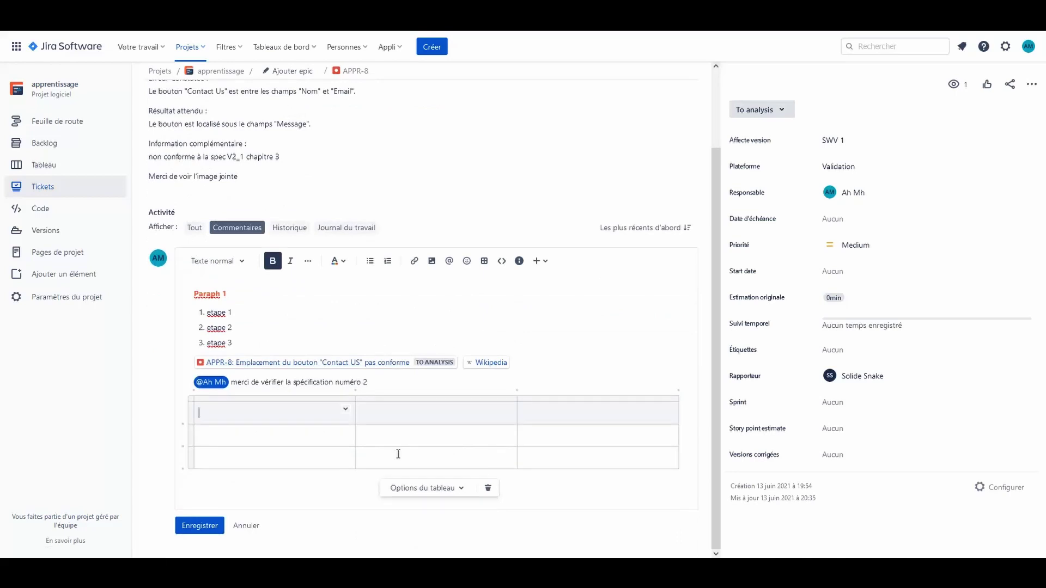
pyautogui.click(346, 409)
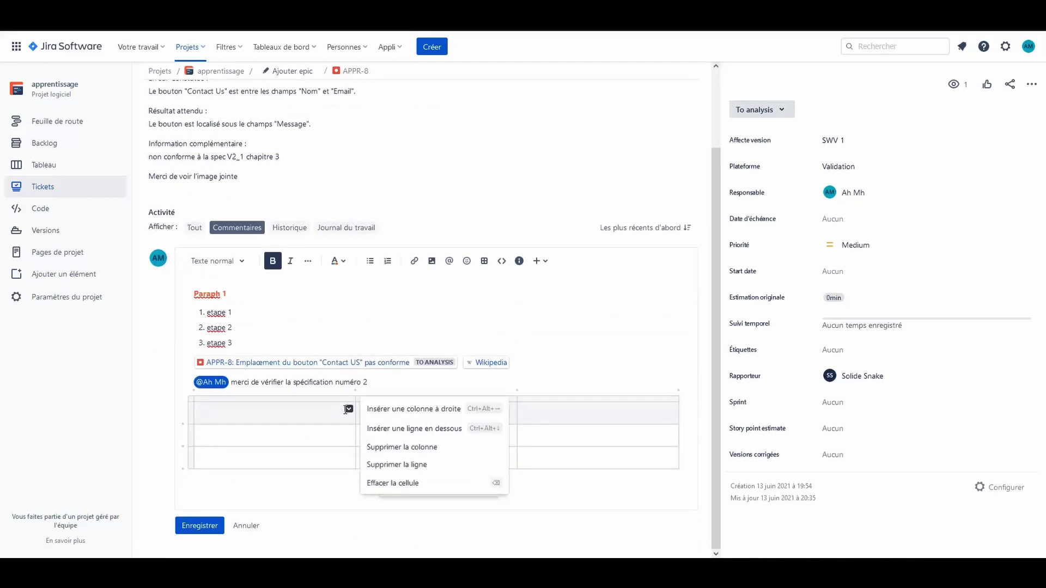
pyautogui.press('Escape')
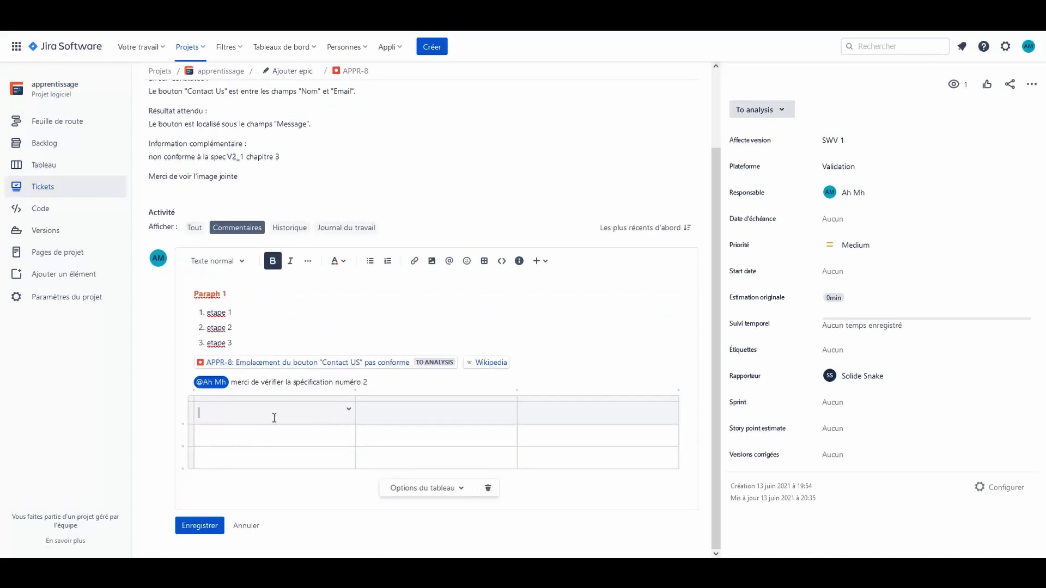
# Fill the table's header row with "test", "kjsdqj" and "pl".
pyautogui.write('test ')
pyautogui.write('kjsdqj ')
pyautogui.write('pl')
pyautogui.press('Tab')
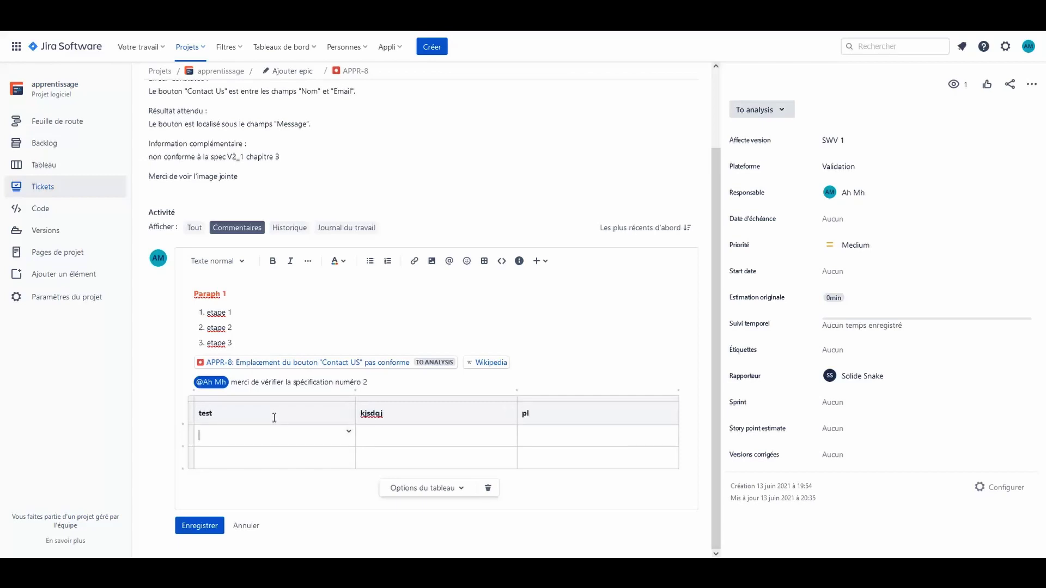
# Fill the second row's last two cells with "jk" and "kpl", and the third row with "ksjs", "lspm" and "sksoak".
pyautogui.write('jk')
pyautogui.press('Tab')
pyautogui.write('kpl')
pyautogui.press('Tab')
pyautogui.write('ksjs')
pyautogui.press('Tab')
pyautogui.write('lspm')
pyautogui.press('Tab')
pyautogui.write('sksoak')
# Try the table's header column and header row options, restoring the header row as the only header.
pyautogui.click(443, 490)
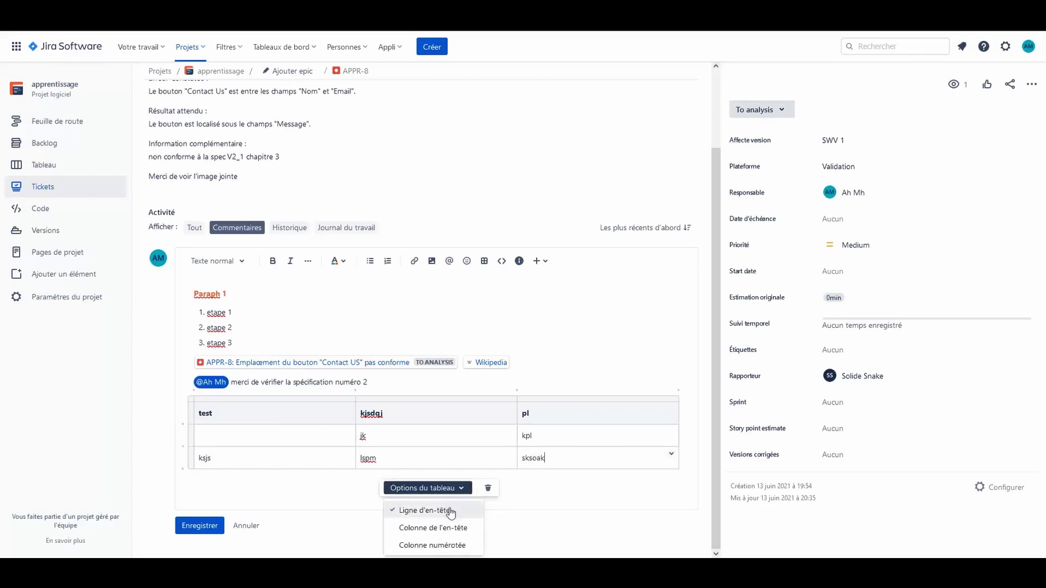
pyautogui.click(432, 527)
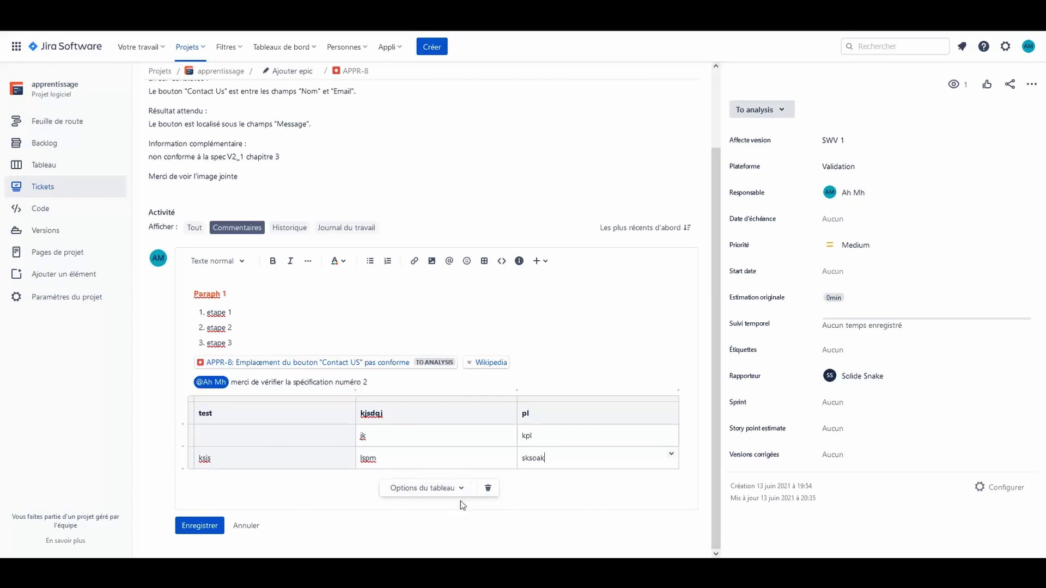
pyautogui.click(458, 489)
pyautogui.click(443, 528)
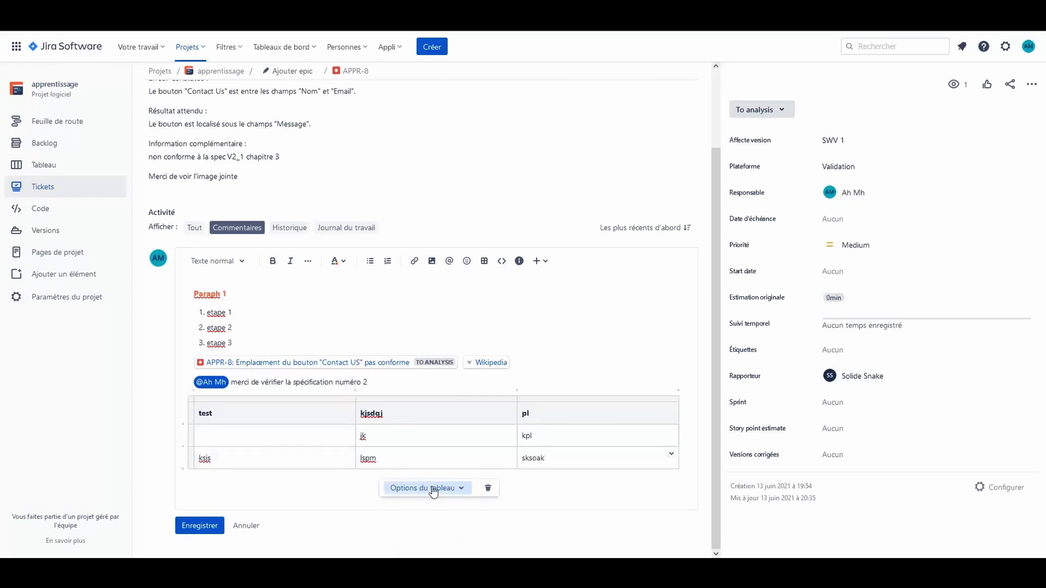
pyautogui.click(433, 489)
pyautogui.click(429, 510)
pyautogui.click(429, 489)
pyautogui.click(427, 509)
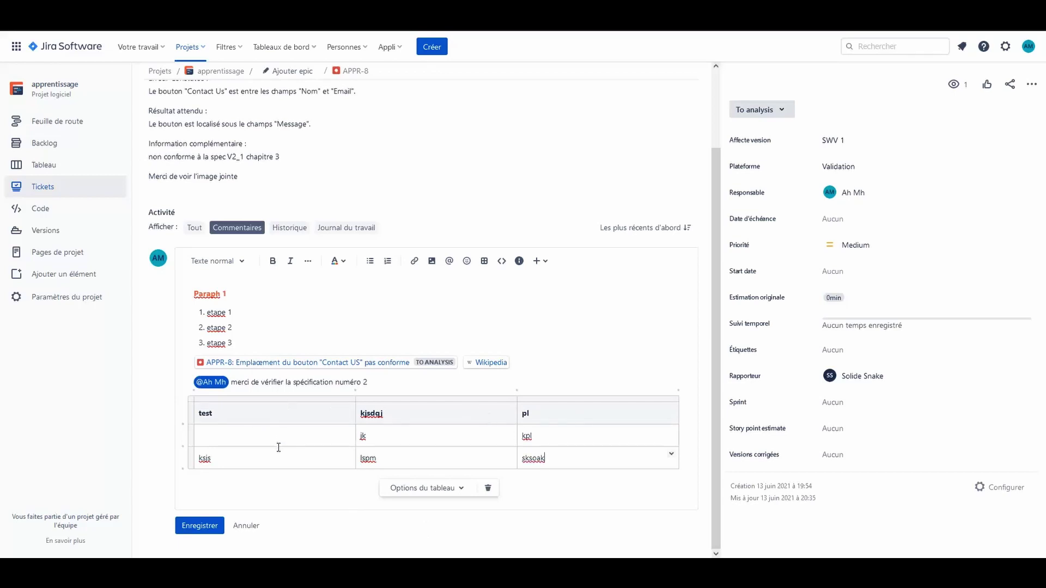
# Add a numbered column to the table.
pyautogui.click(444, 493)
pyautogui.click(430, 444)
pyautogui.click(463, 489)
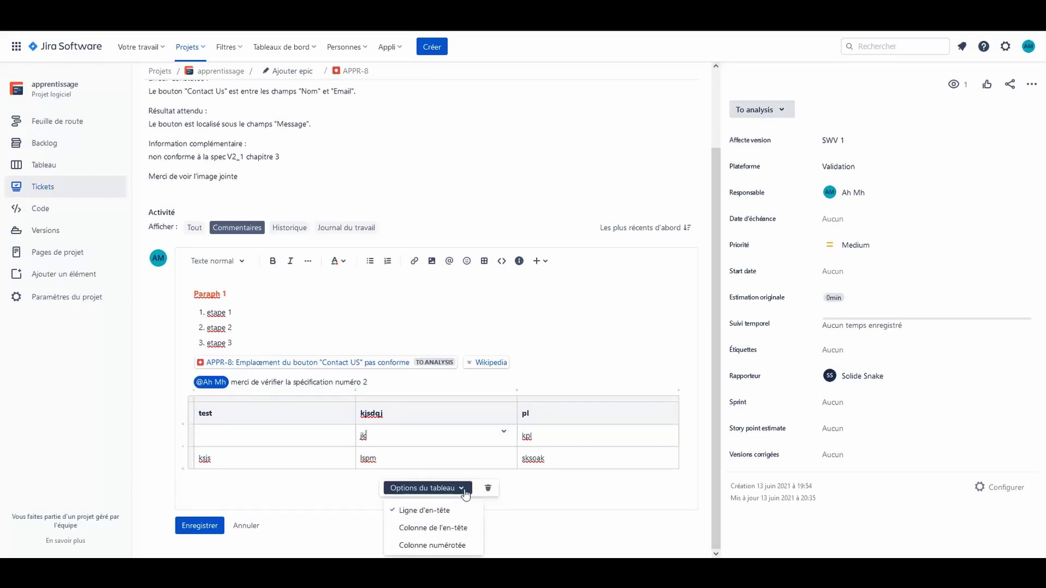
pyautogui.click(444, 543)
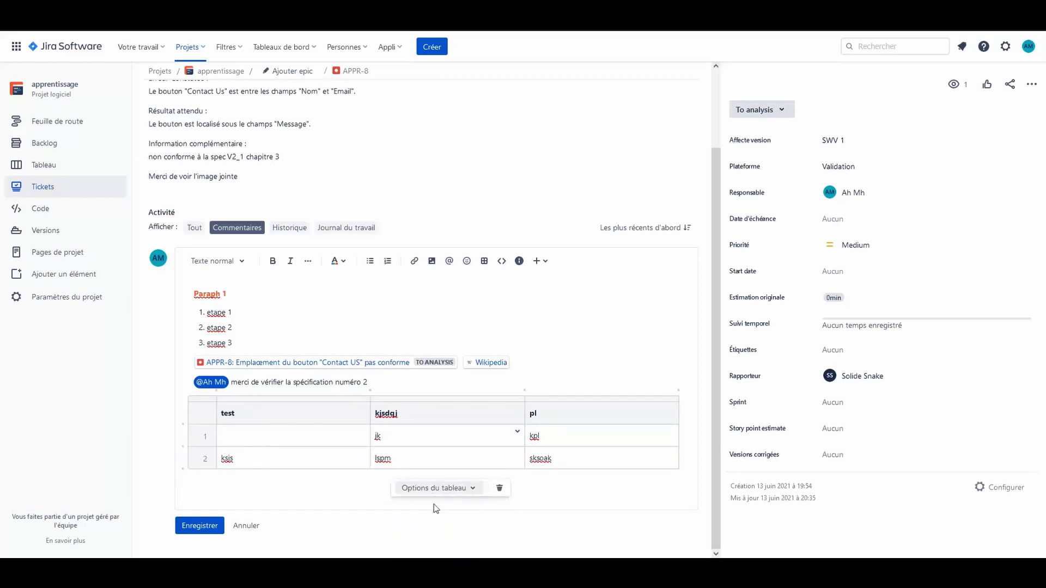
pyautogui.click(448, 490)
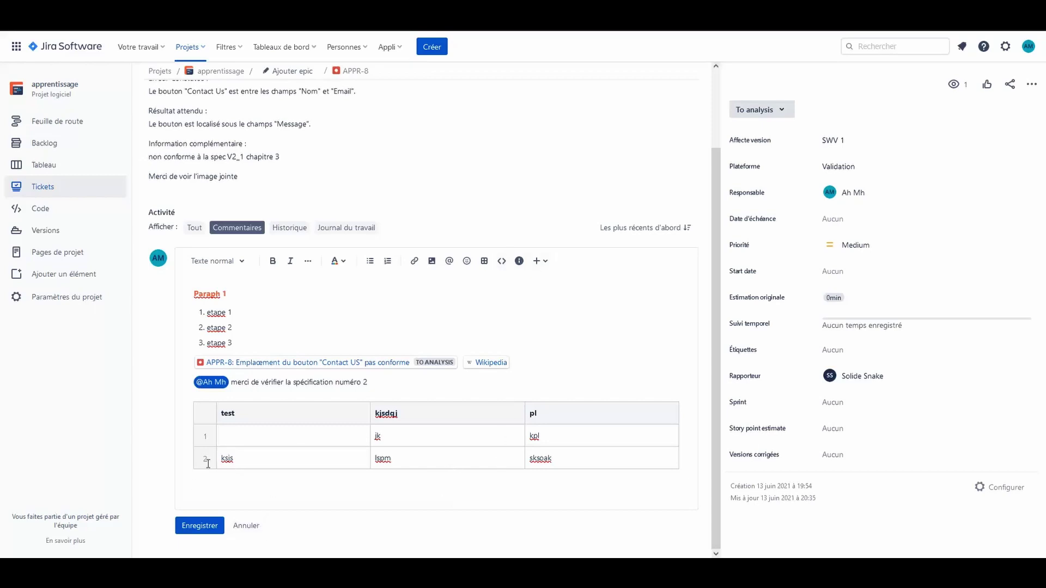
pyautogui.moveTo(241, 423); pyautogui.dragTo(614, 460)
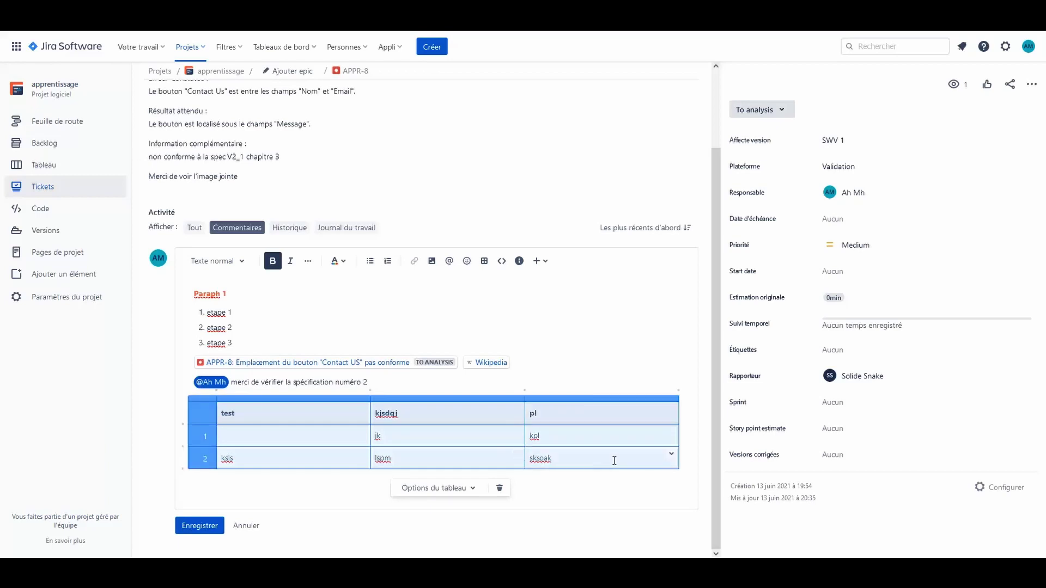
# Insert a code snippet below the table and set its language to C++.
pyautogui.click(606, 477)
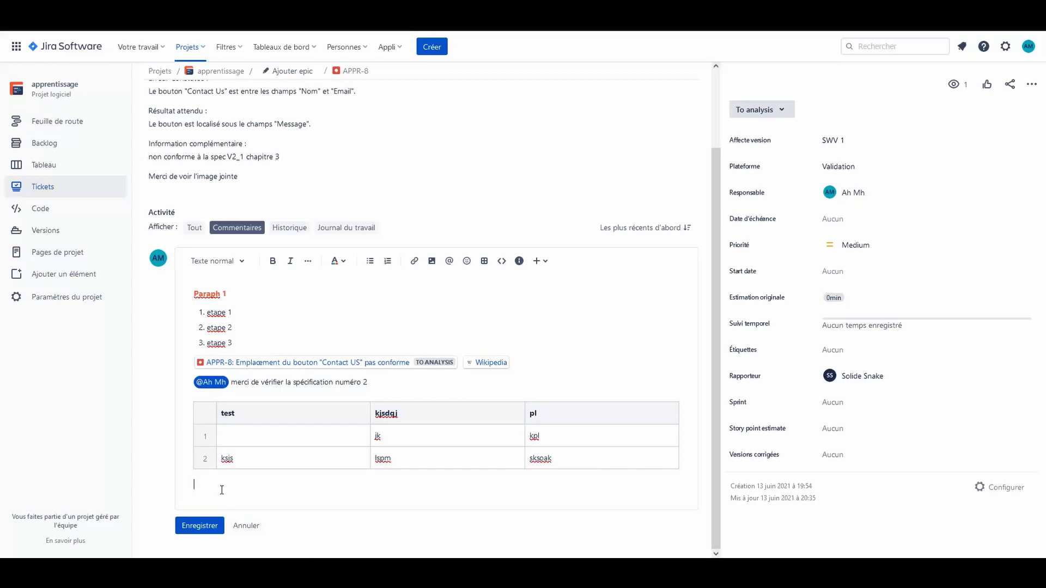
pyautogui.click(504, 265)
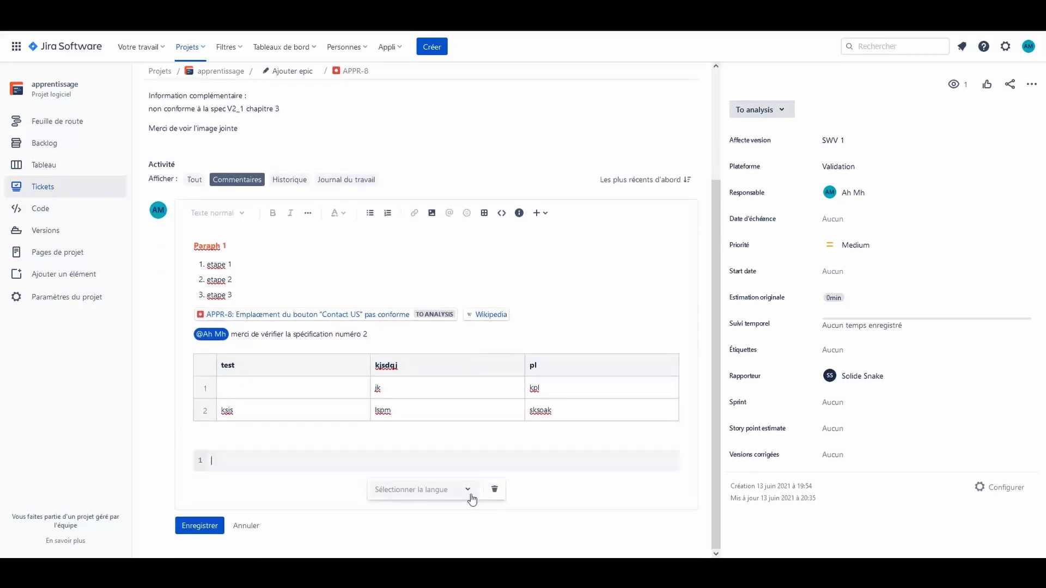
pyautogui.click(467, 490)
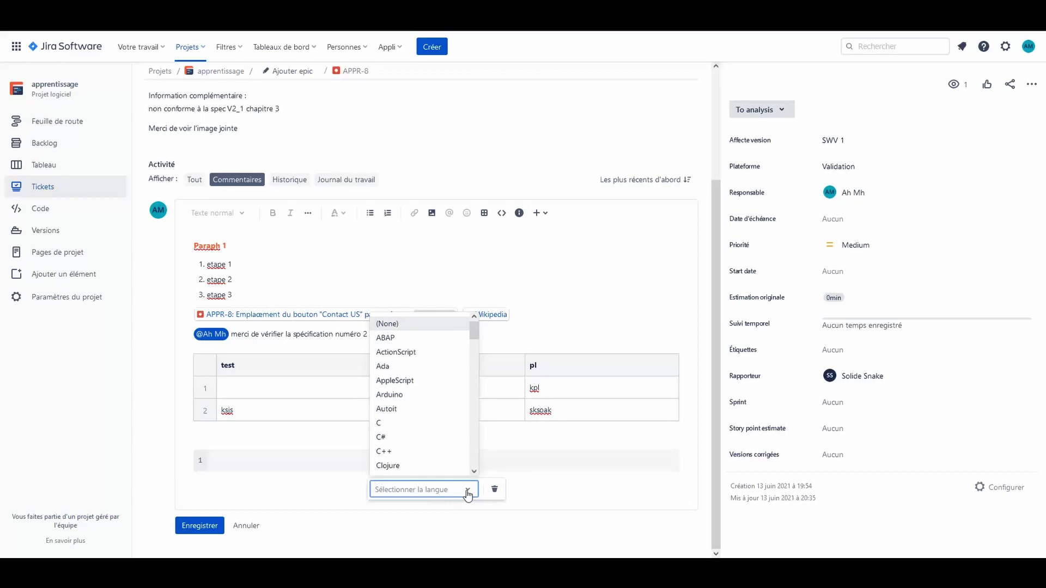
pyautogui.click(441, 451)
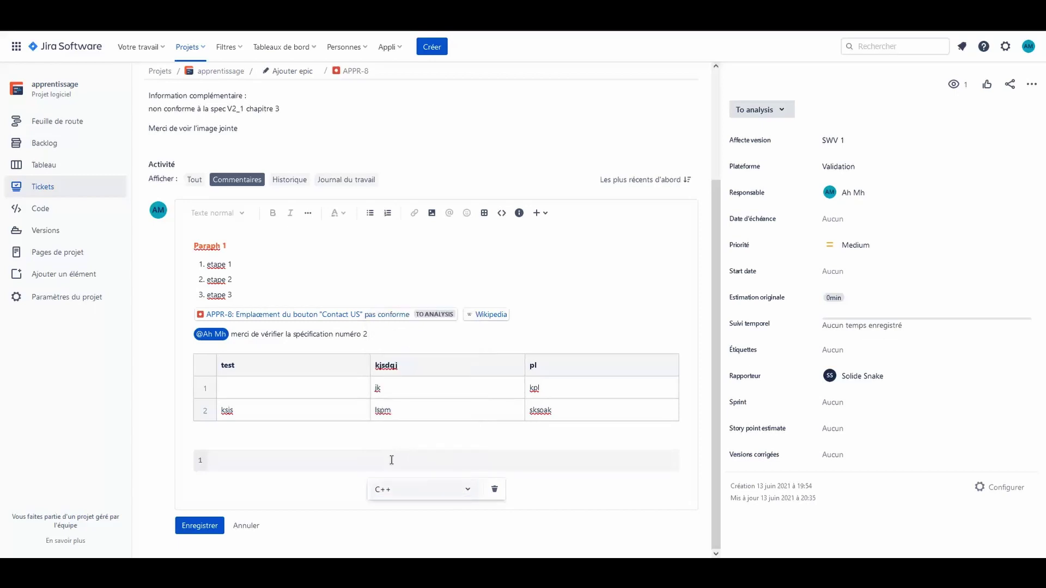
# Write "#include <iostream>" as the first line of the C++ snippet, followed by a blank line.
pyautogui.write('#include <iostra')
pyautogui.press('BackSpace')
pyautogui.write('eam>')
pyautogui.press('Return')
pyautogui.press('Return')
# Add the line "using namespace std;" to the C++ snippet, followed by a blank line.
pyautogui.write('usi')
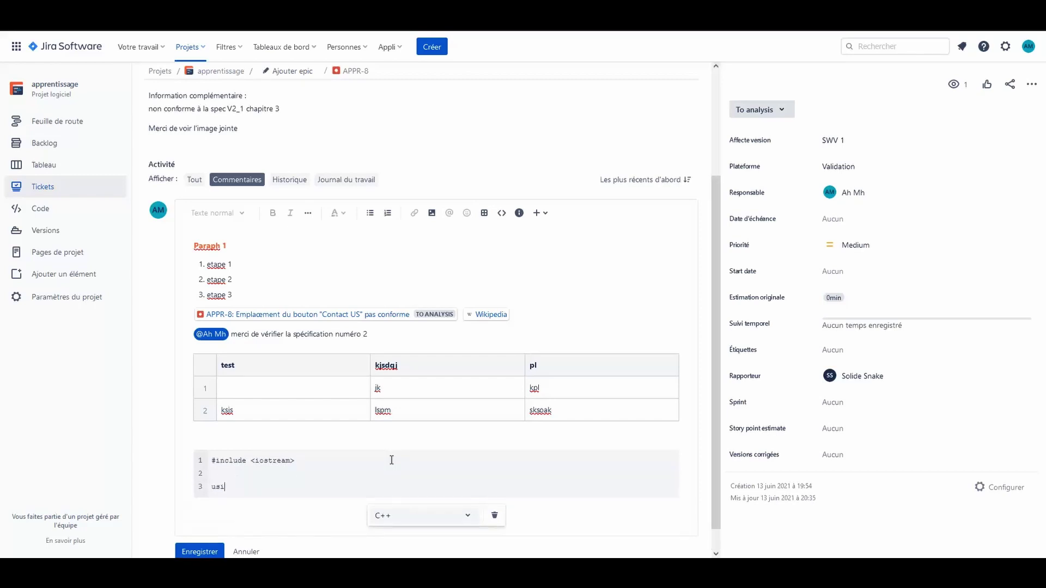
pyautogui.write('ng namespace stf')
pyautogui.press('Return')
pyautogui.press('BackSpace')
pyautogui.press('BackSpace')
pyautogui.write('d;')
pyautogui.press('Return')
pyautogui.press('Return')
# Add a "void main()" function with opening and closing braces around an empty line to the snippet.
pyautogui.write('void')
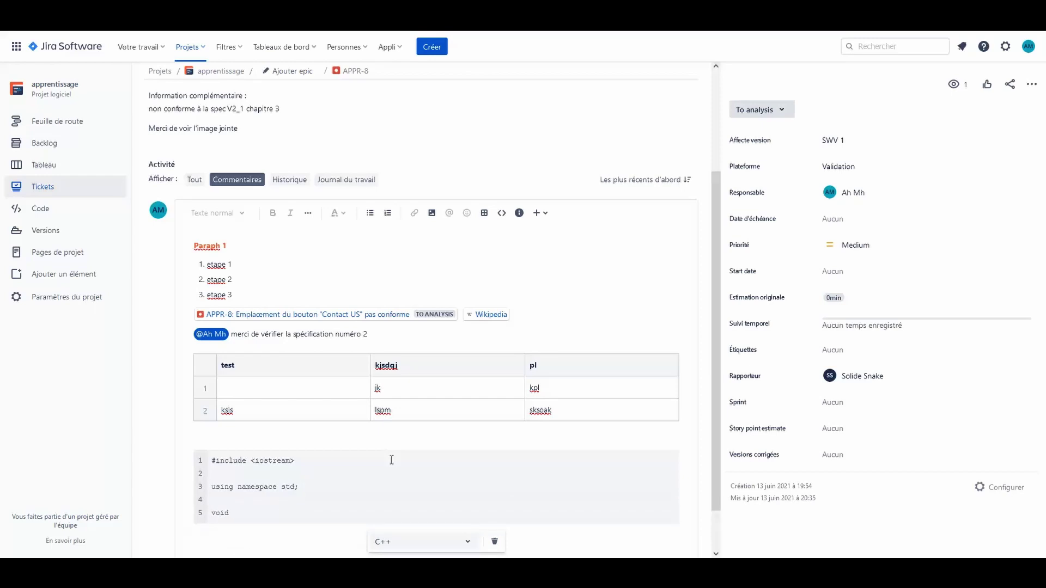
pyautogui.write(' main()')
pyautogui.press('Return')
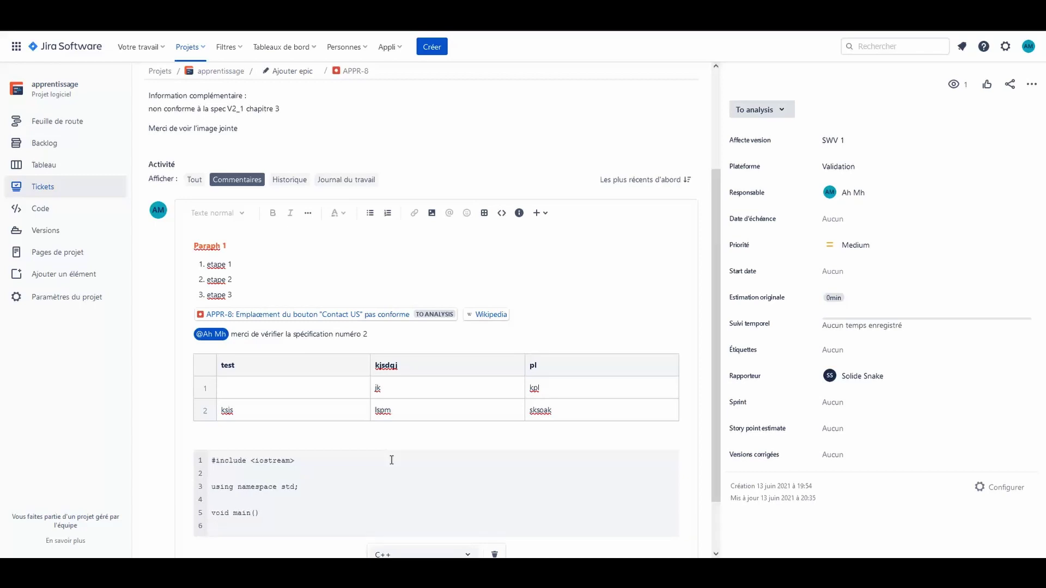
pyautogui.write('{')
pyautogui.press('Return')
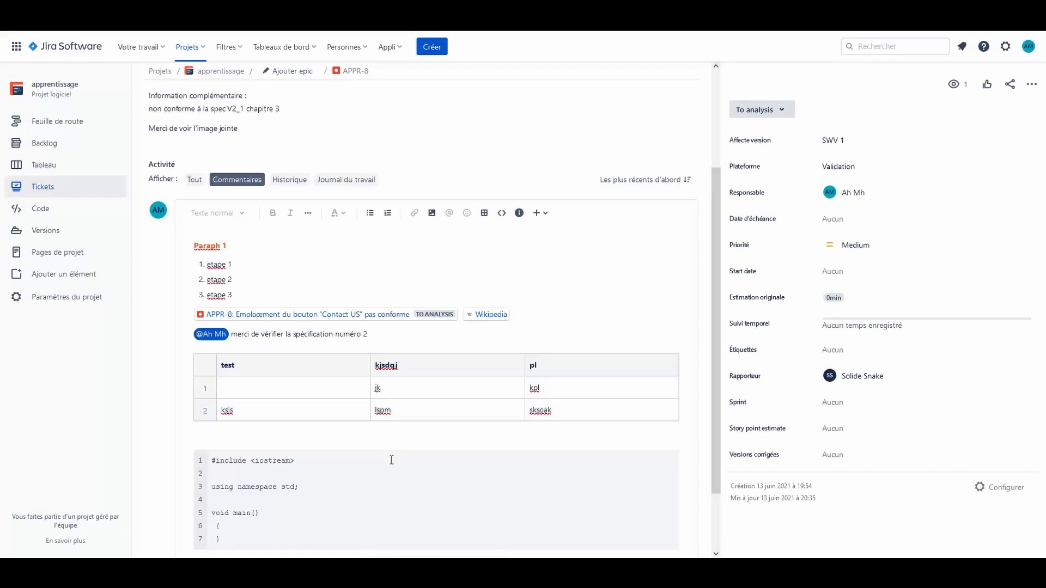
pyautogui.press('Return')
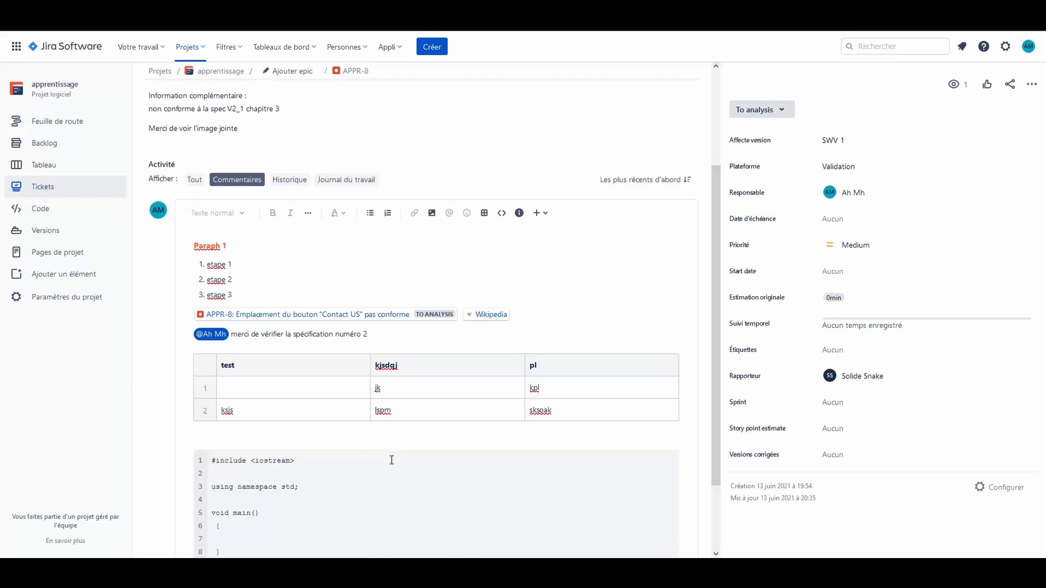
pyautogui.scroll(-2, 392, 460)
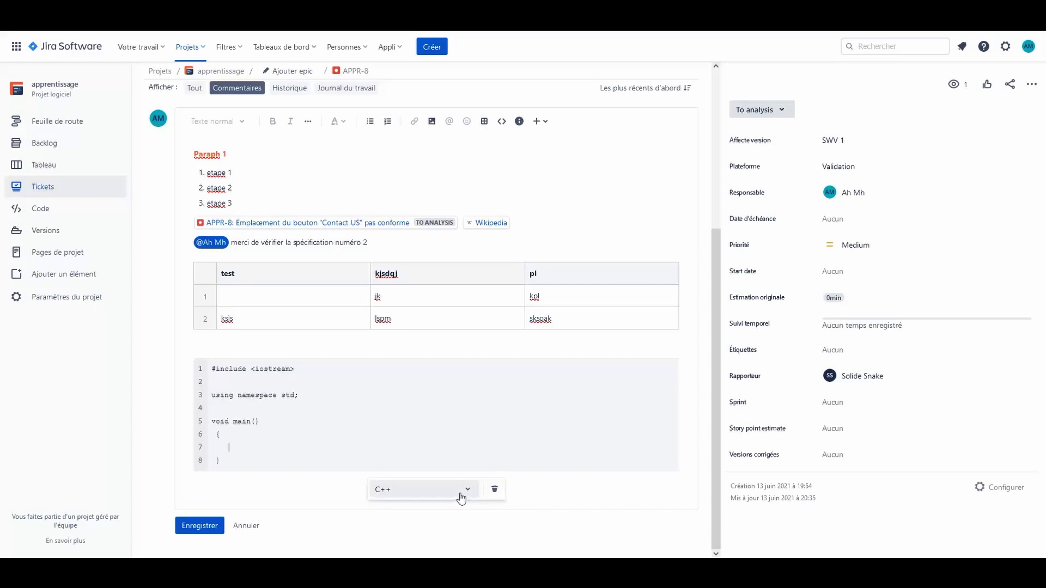
pyautogui.click(260, 481)
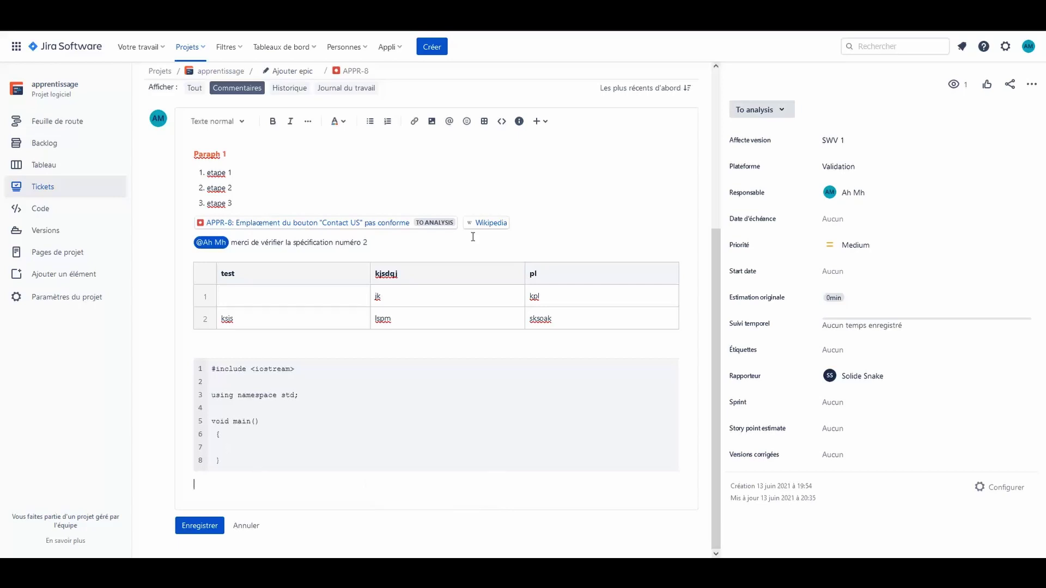
# Change the main function's return type to int and add "return 0;" before its closing brace.
pyautogui.click(246, 439)
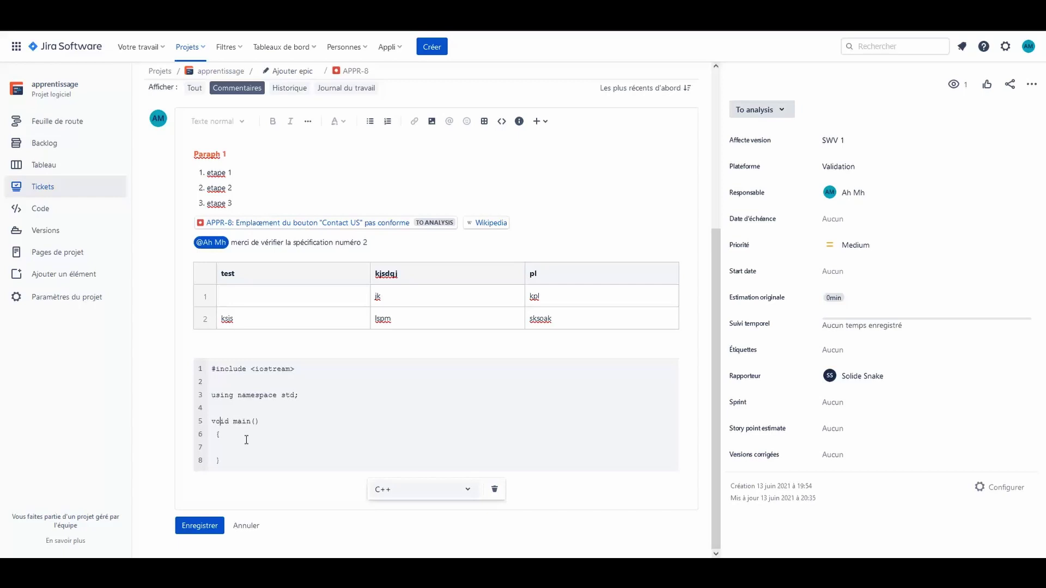
pyautogui.press('BackSpace')
pyautogui.press('BackSpace')
pyautogui.press('BackSpace')
pyautogui.press('BackSpace')
pyautogui.write('int')
pyautogui.press('Return')
pyautogui.write('re')
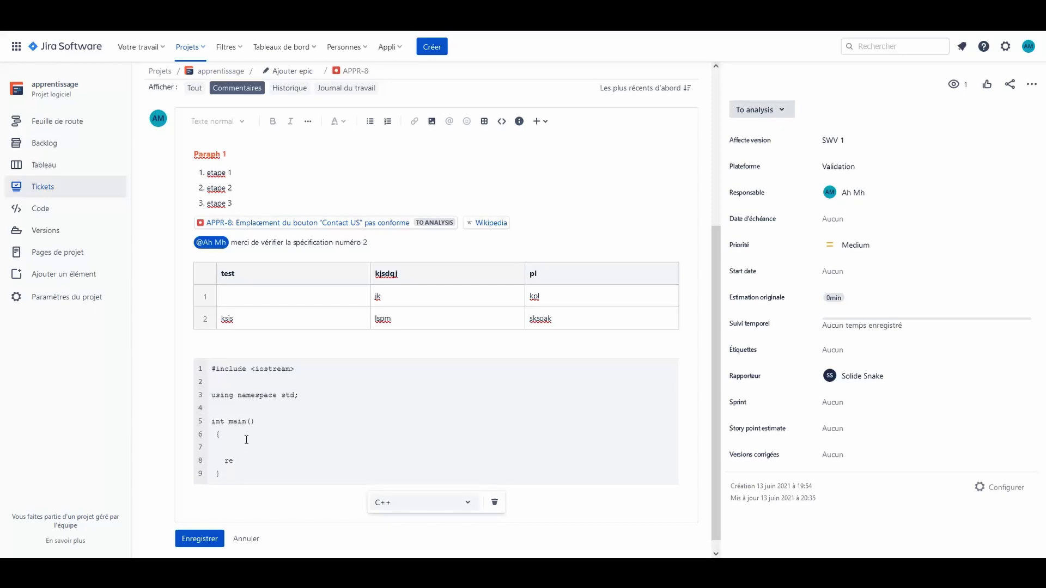
pyautogui.write('turn 0;')
pyautogui.click(277, 521)
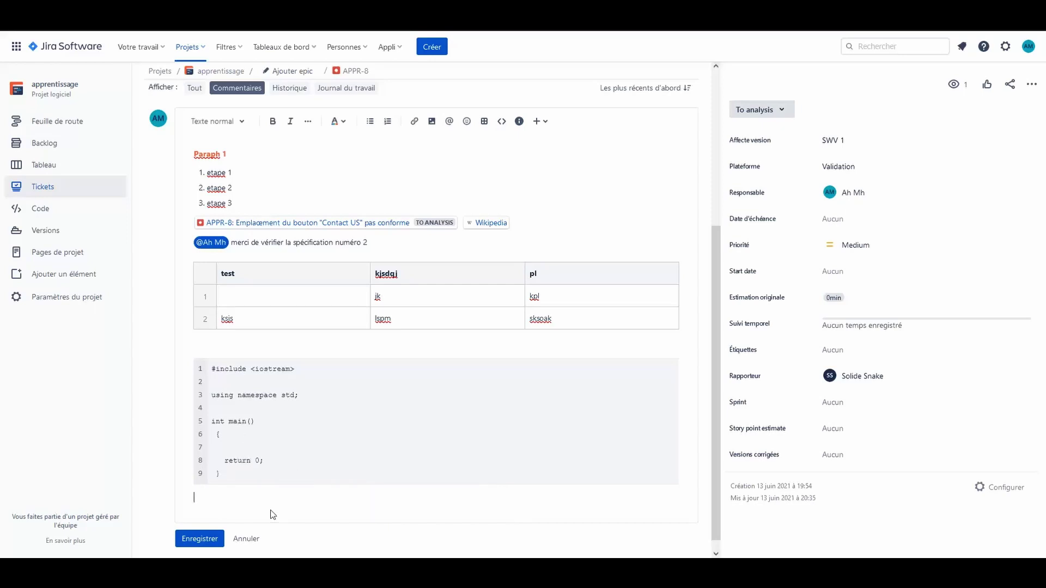
# Try a second code snippet below the first, look through the available languages, and delete the snippet.
pyautogui.click(500, 124)
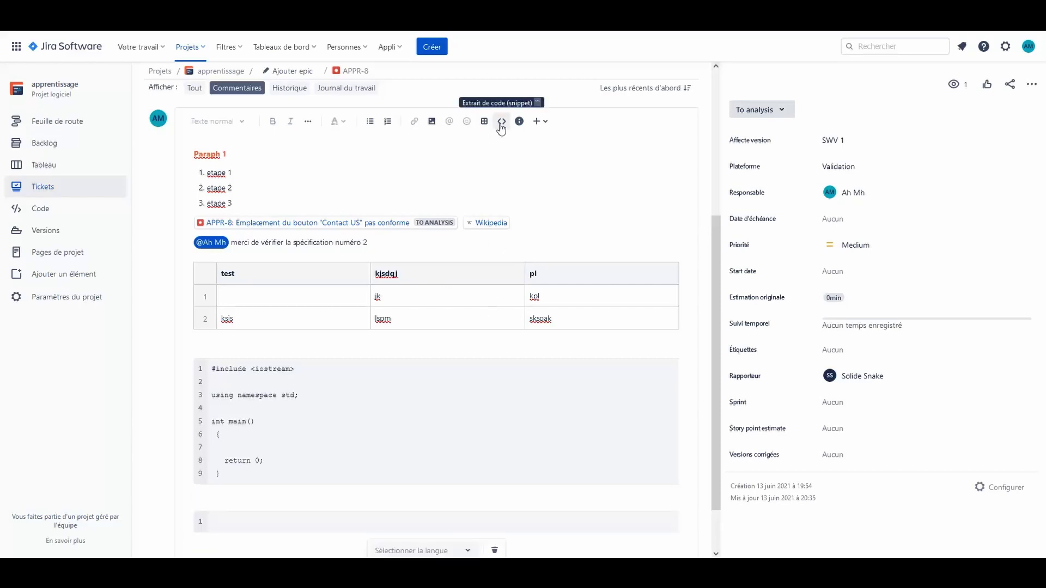
pyautogui.scroll(-1, 492, 434)
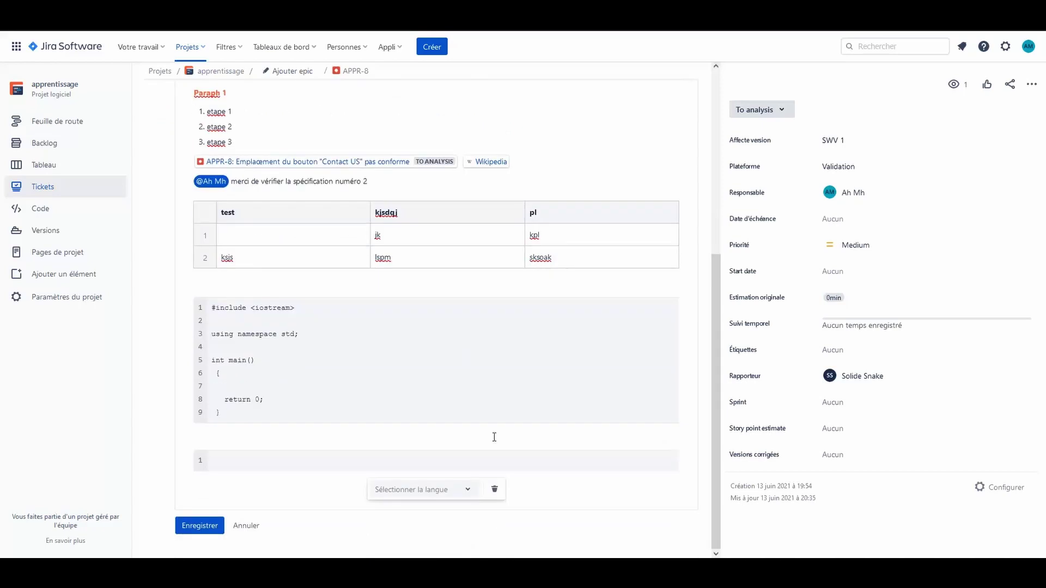
pyautogui.click(463, 493)
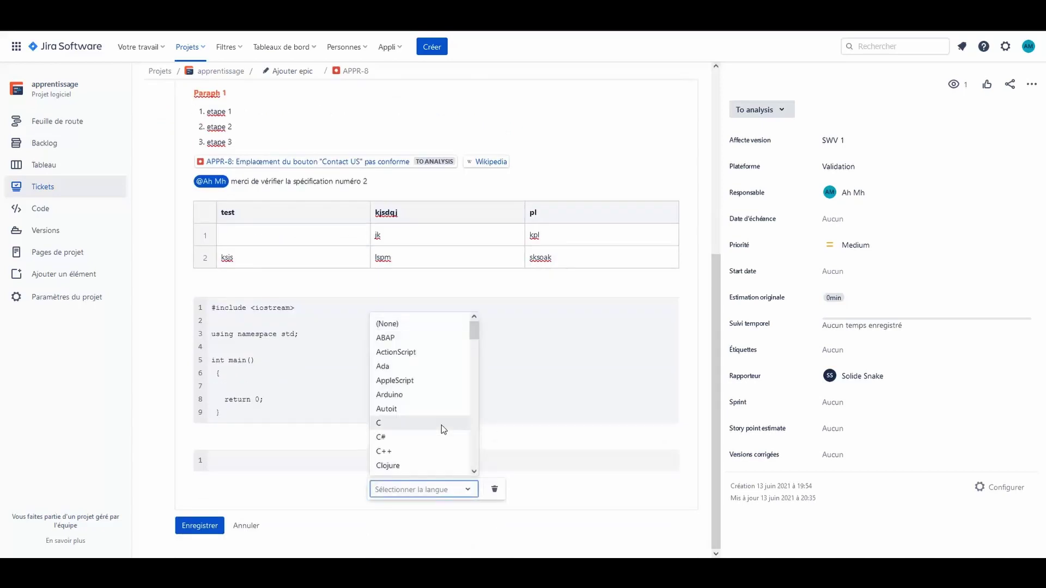
pyautogui.scroll(-5, 442, 425)
pyautogui.moveTo(471, 370); pyautogui.dragTo(466, 315)
pyautogui.click(273, 479)
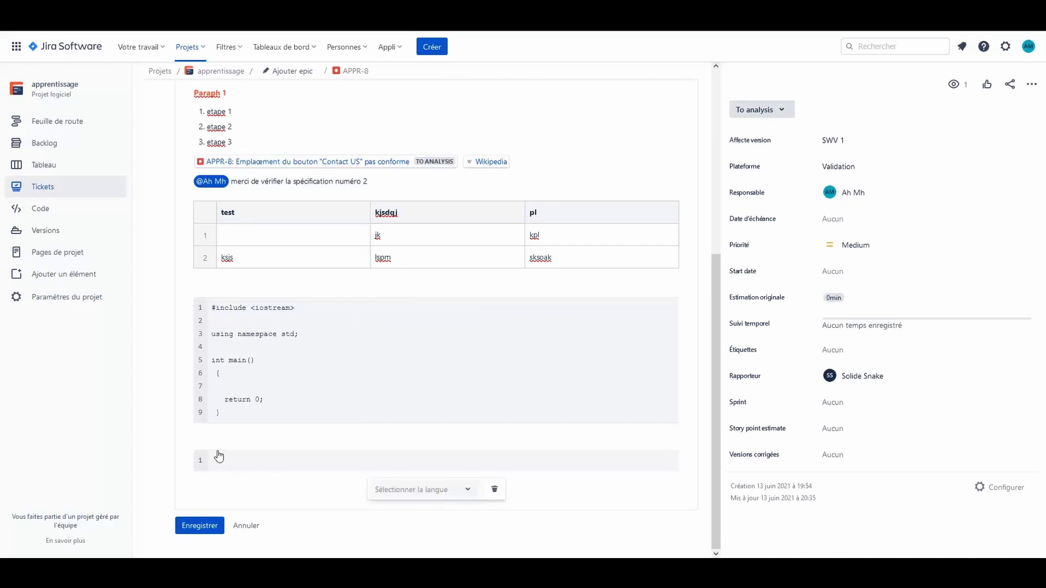
pyautogui.click(495, 489)
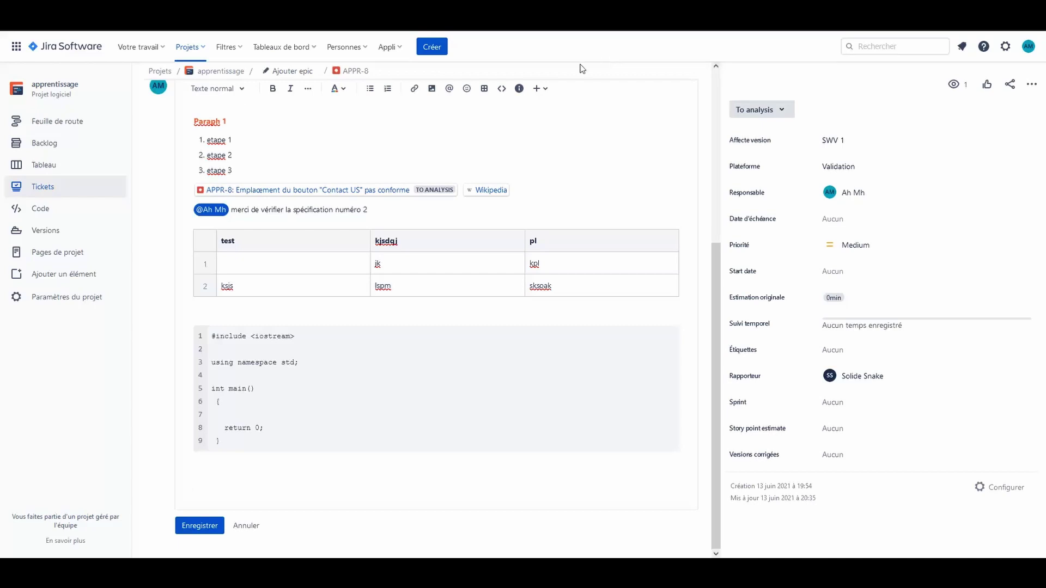
# Insert an information panel below the code snippet and try its note, success and warning styles, ending with the error style.
pyautogui.click(519, 89)
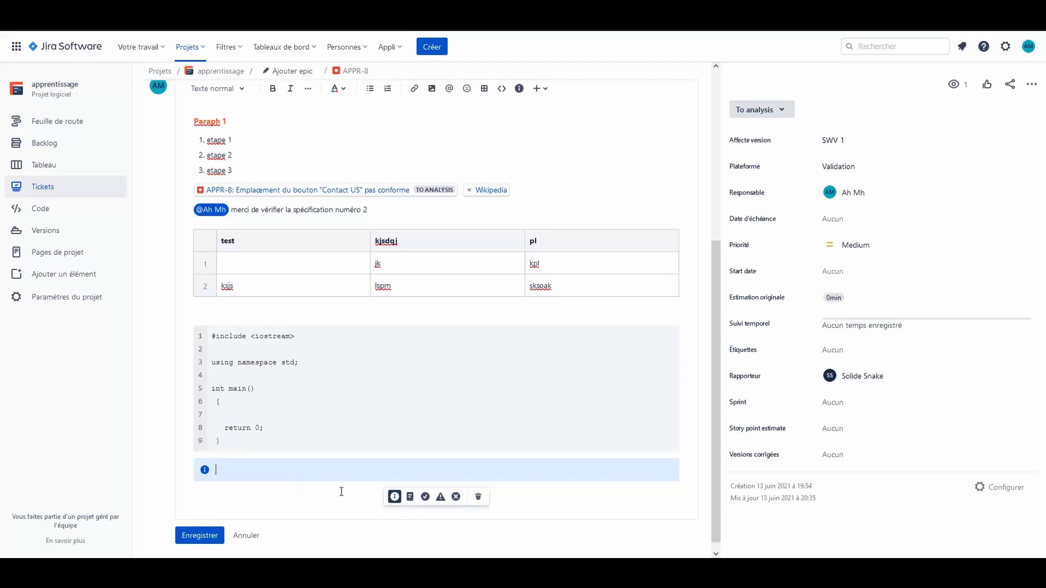
pyautogui.click(410, 497)
pyautogui.click(425, 501)
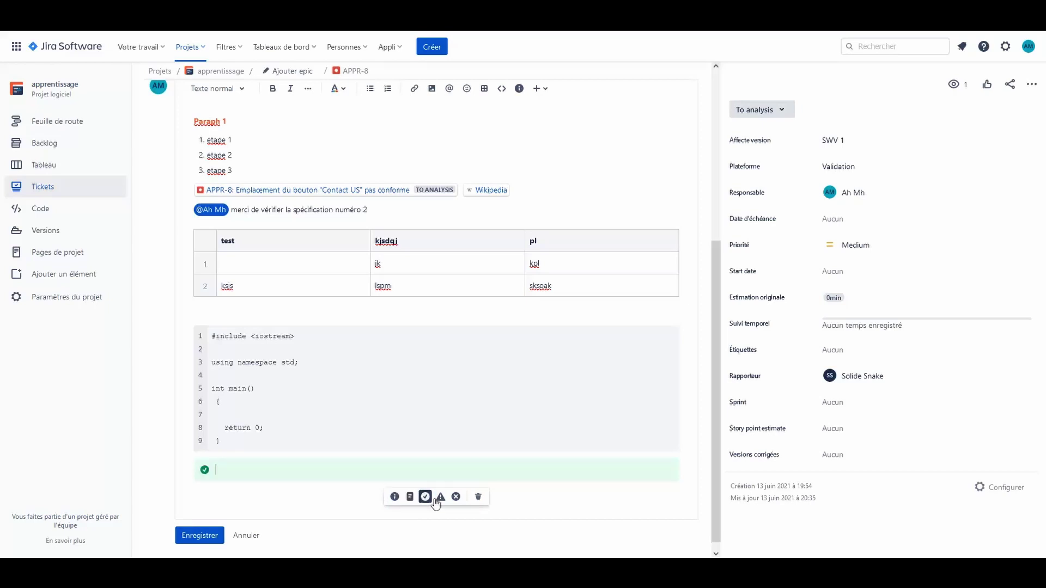
pyautogui.click(440, 499)
pyautogui.click(457, 501)
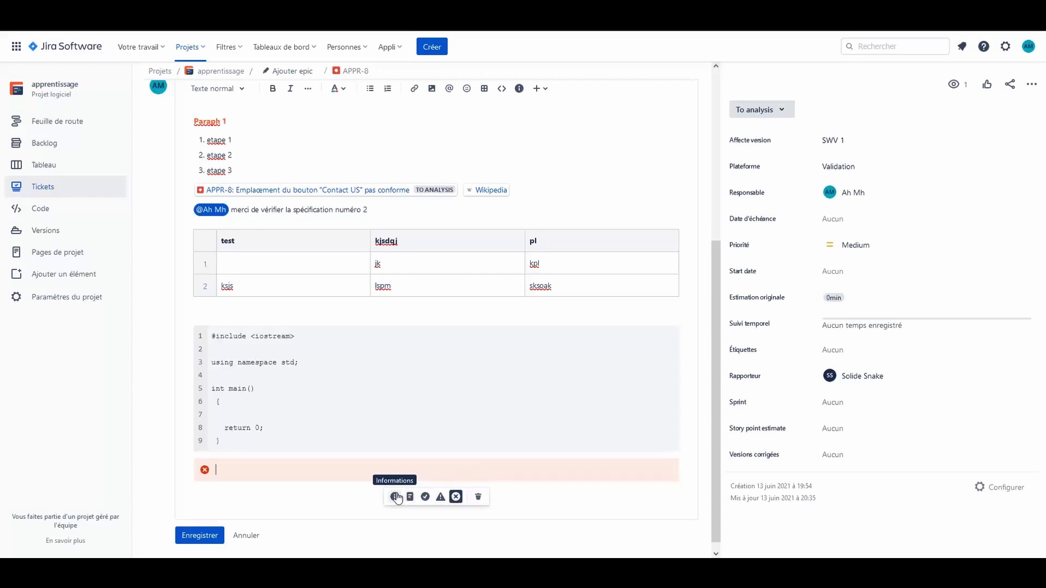
# Cycle the empty panel through the information, note, success, warning and error styles, and leave it as an information panel.
pyautogui.click(397, 497)
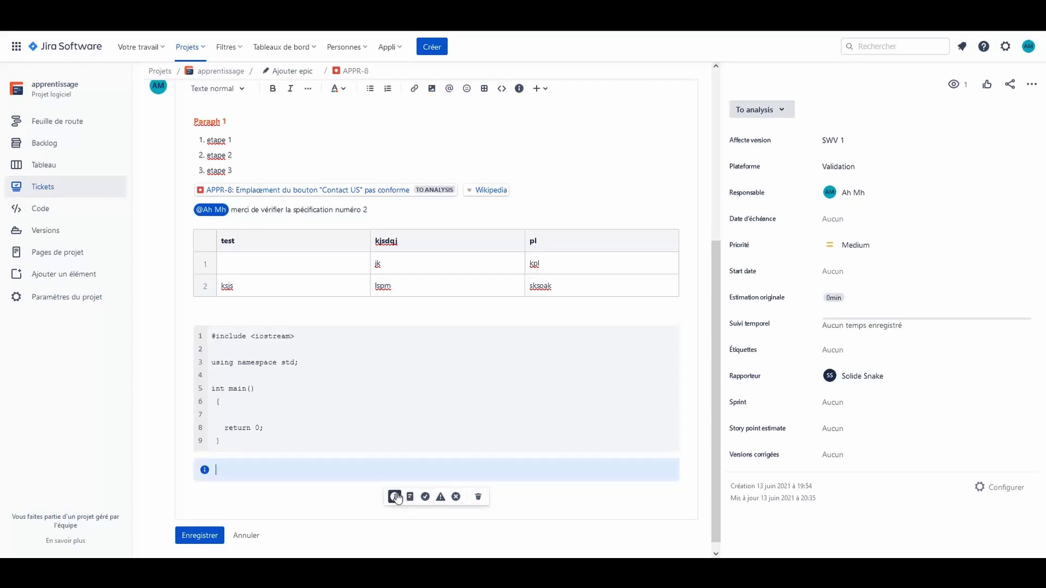
pyautogui.click(293, 473)
pyautogui.click(410, 498)
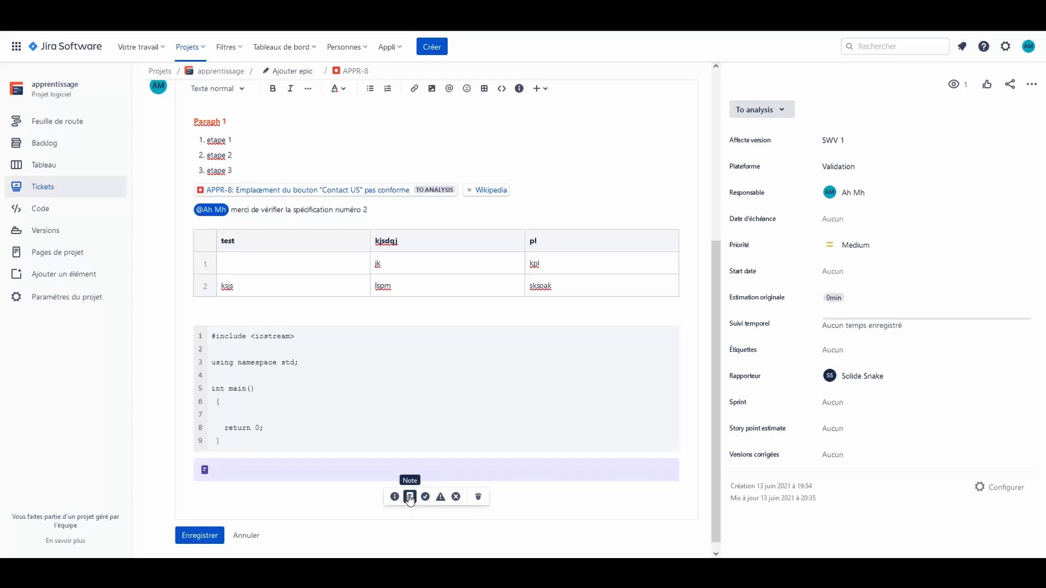
pyautogui.click(426, 498)
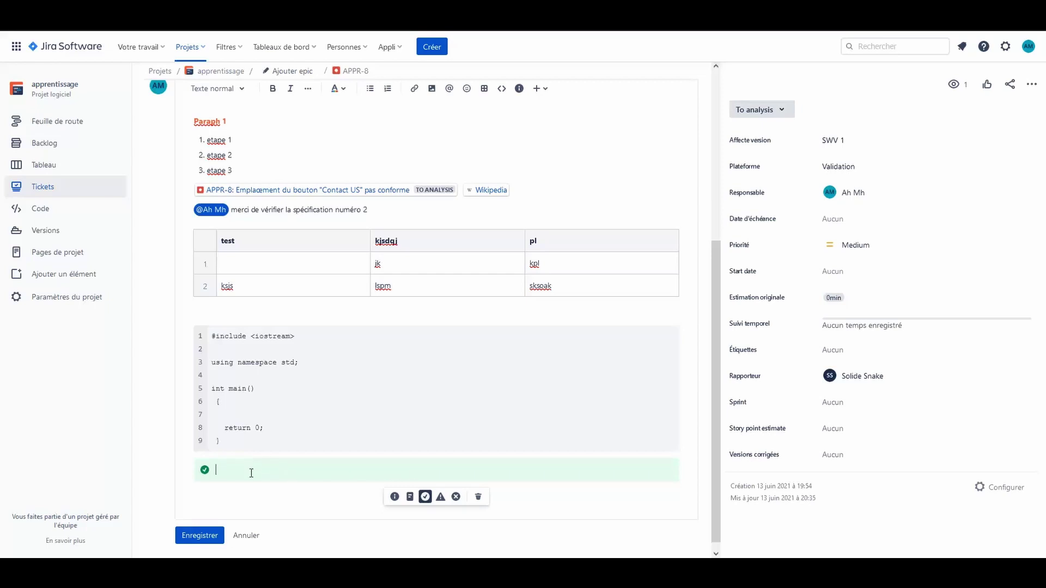
pyautogui.click(441, 499)
pyautogui.click(456, 498)
pyautogui.click(394, 496)
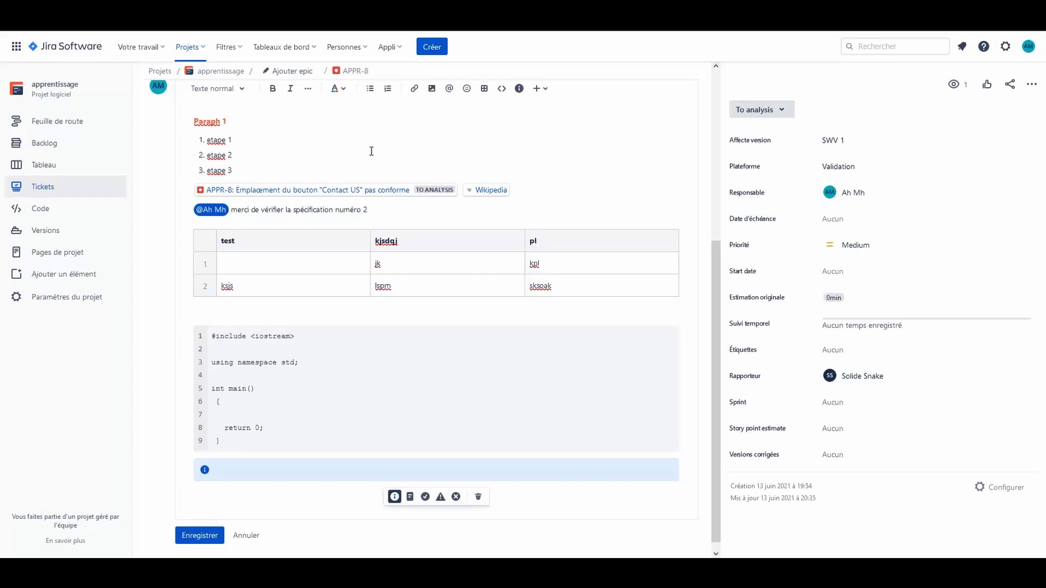
# Insert a block quote reading "ma citation" below the information panel.
pyautogui.click(552, 91)
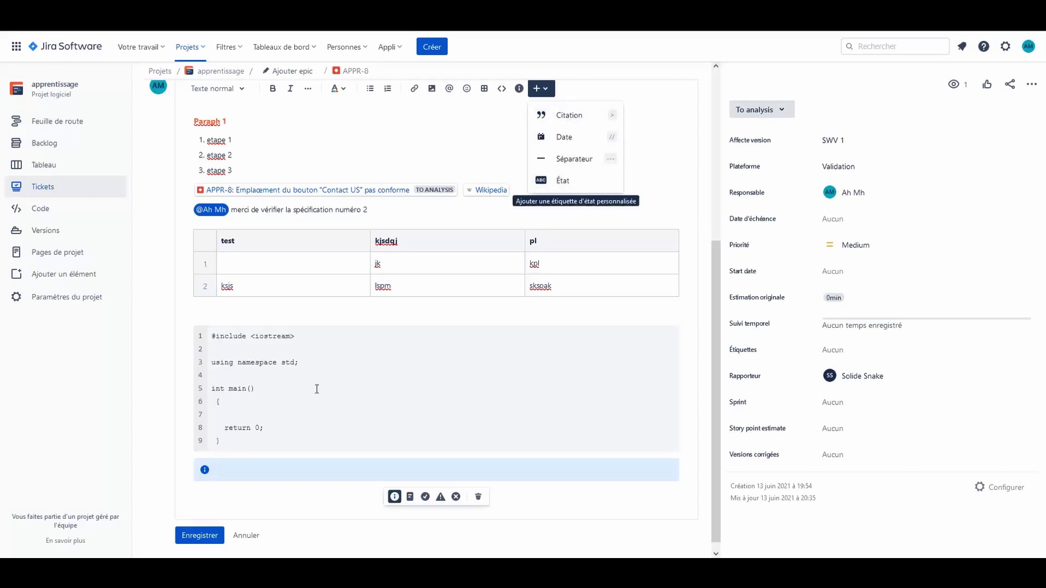
pyautogui.click(236, 481)
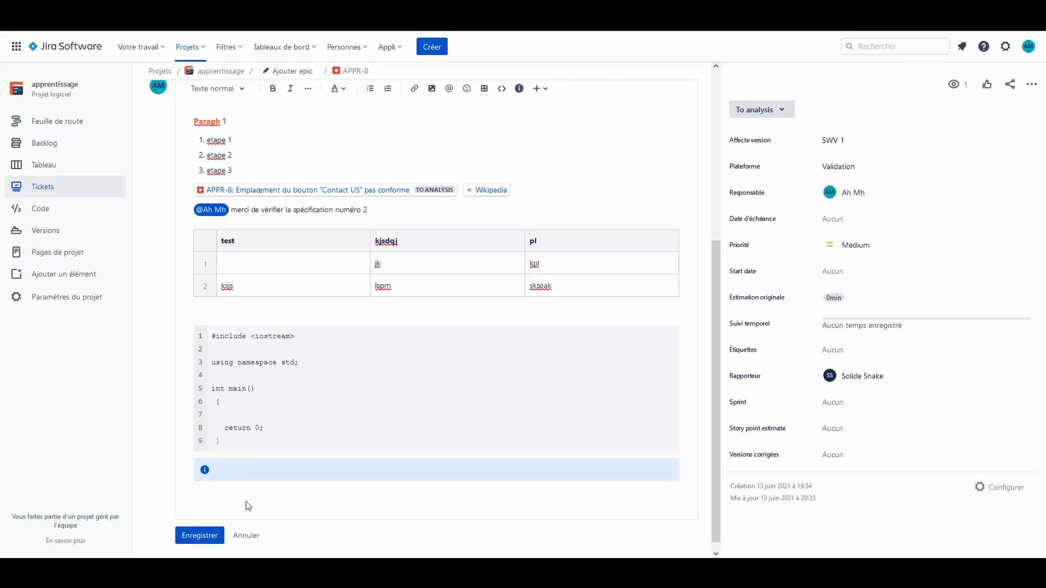
pyautogui.click(246, 495)
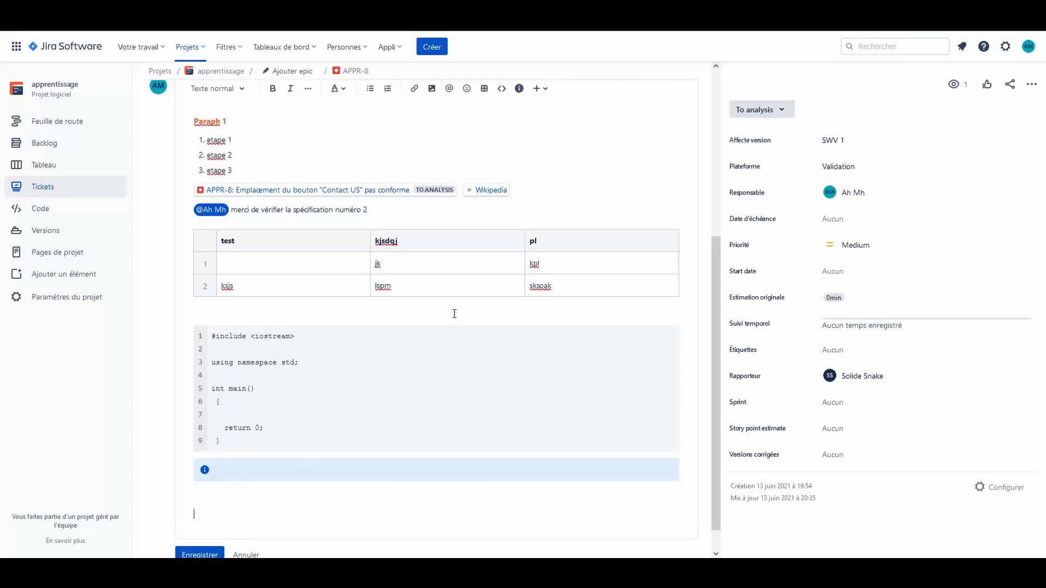
pyautogui.click(550, 93)
pyautogui.click(554, 119)
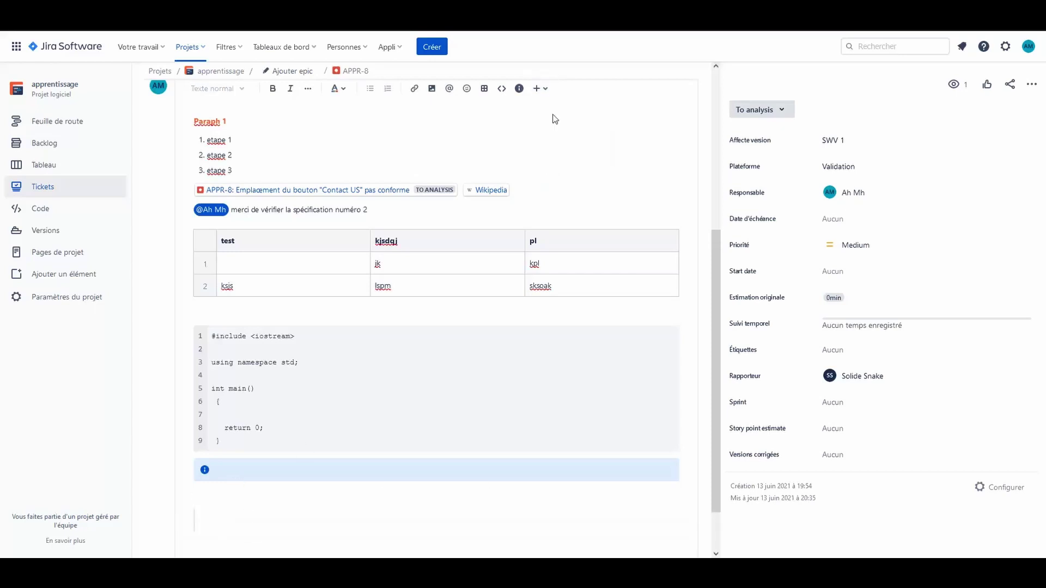
pyautogui.write('ma citation')
# Insert a date on the line below the quote and set it to 21 July 2021.
pyautogui.click(212, 535)
pyautogui.click(541, 88)
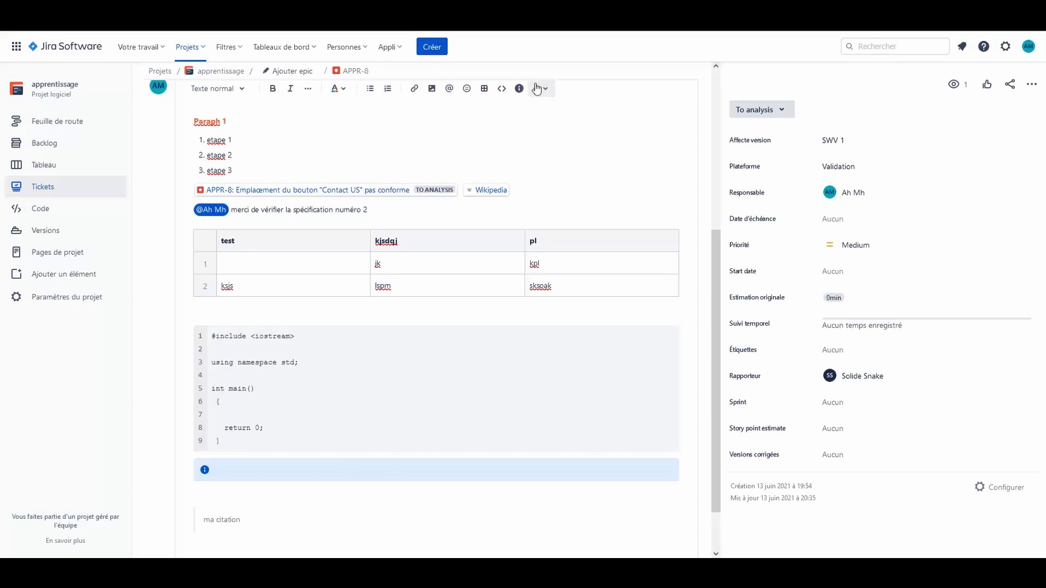
pyautogui.click(564, 136)
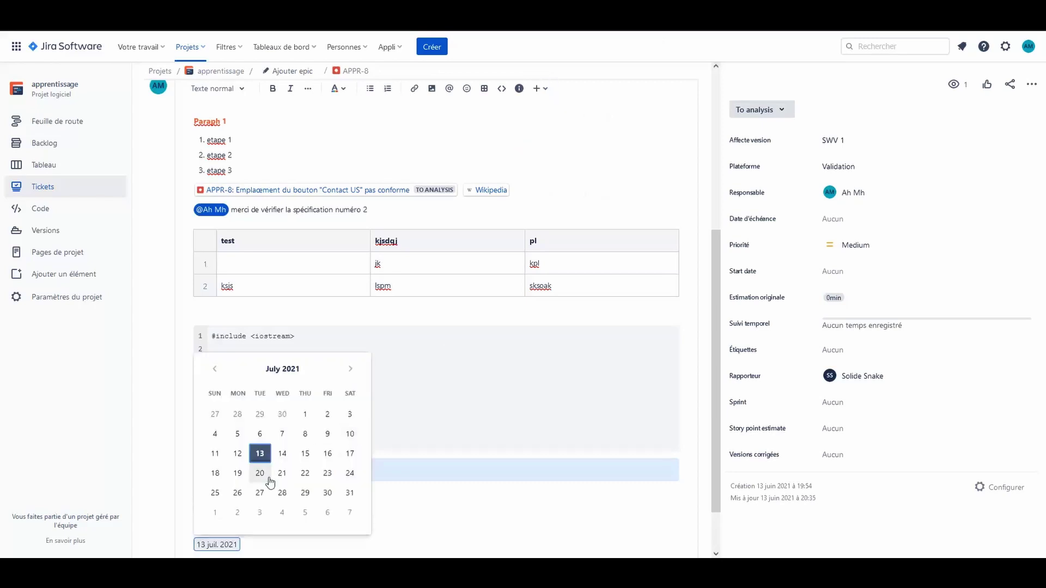
pyautogui.click(282, 472)
pyautogui.moveTo(244, 544); pyautogui.dragTo(262, 485)
# Insert the date 13 July 2021 inside the quote, right after "ma citation".
pyautogui.click(285, 512)
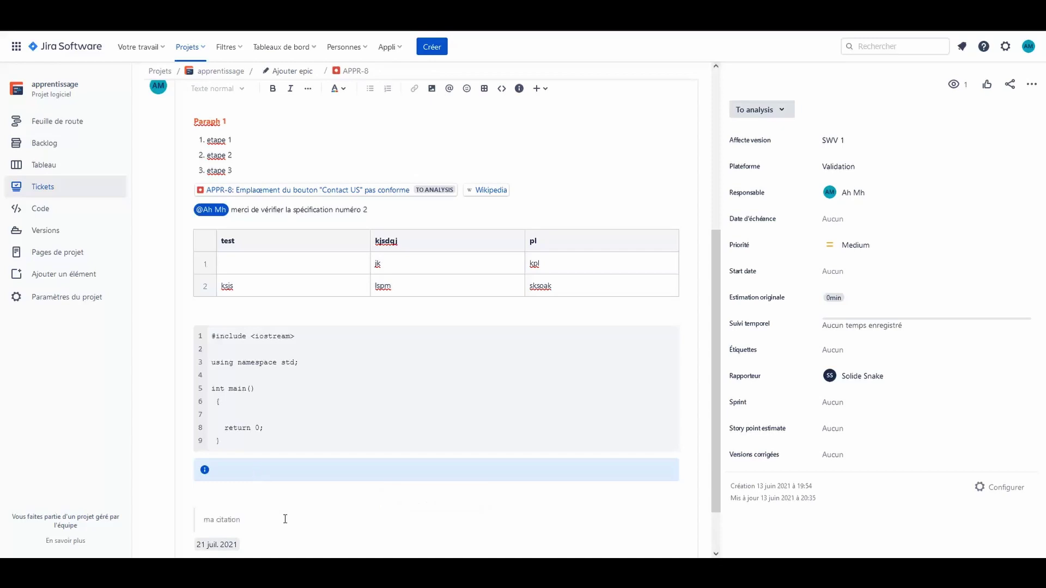
pyautogui.click(555, 96)
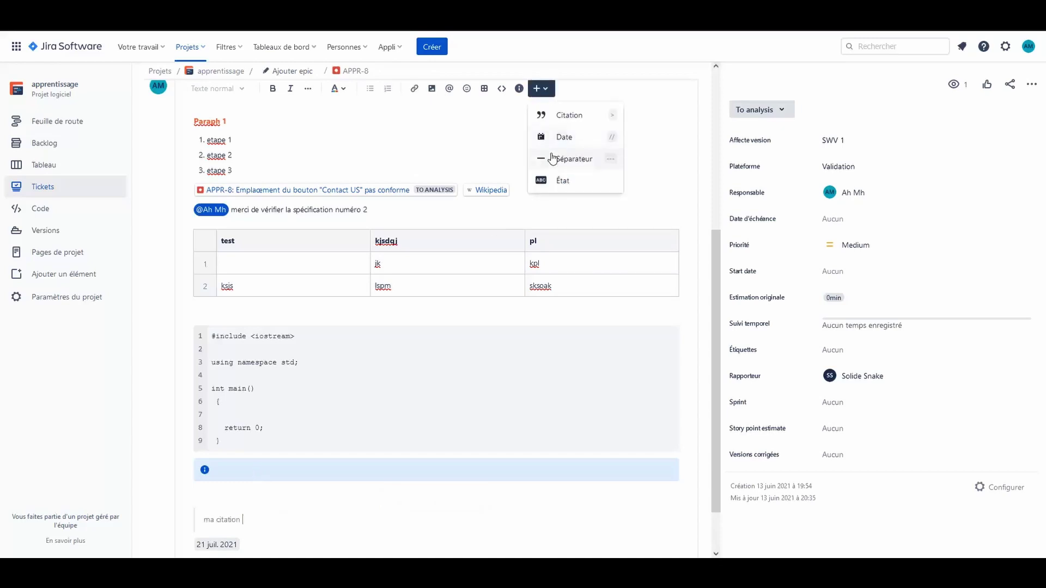
pyautogui.click(552, 140)
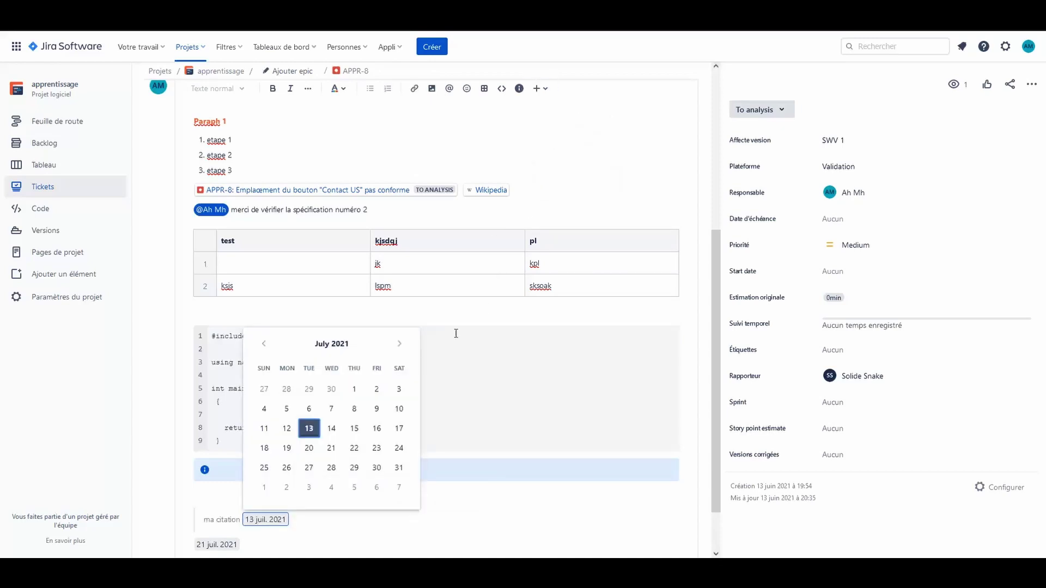
pyautogui.click(309, 428)
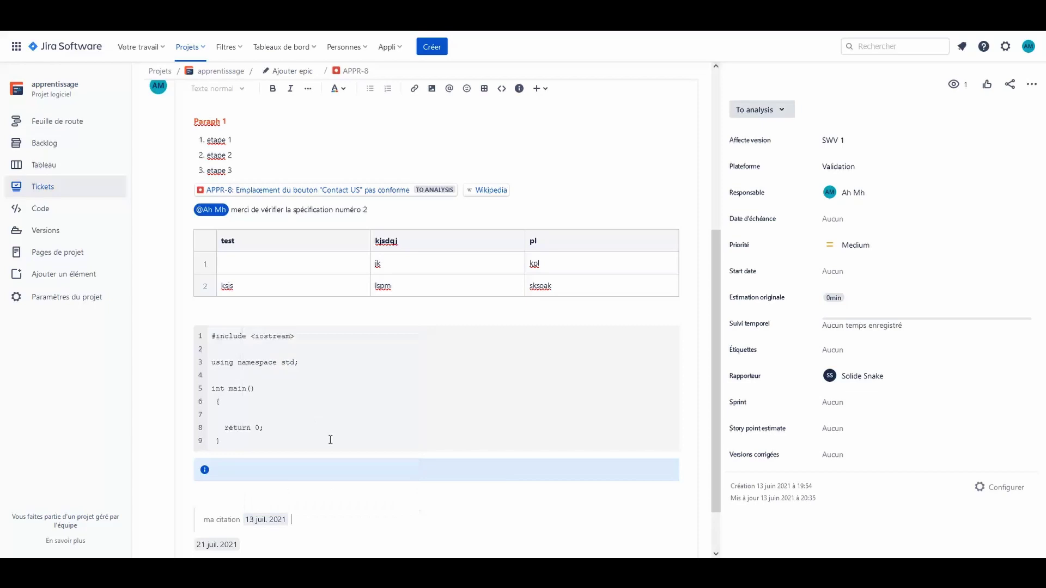
# Insert a horizontal divider between the quote and the 21 July 2021 date.
pyautogui.click(539, 89)
pyautogui.click(560, 161)
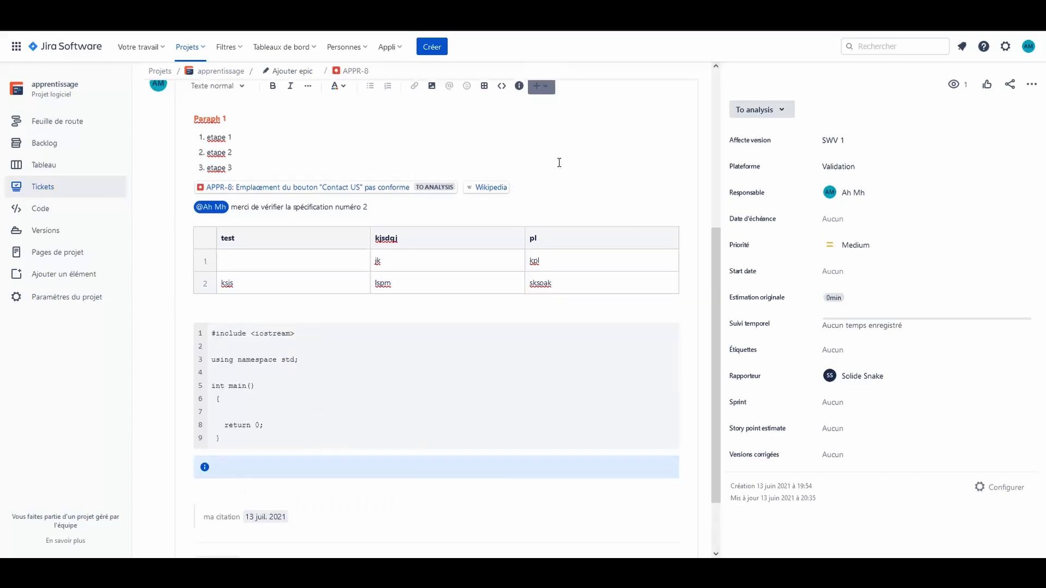
pyautogui.scroll(-2, 446, 453)
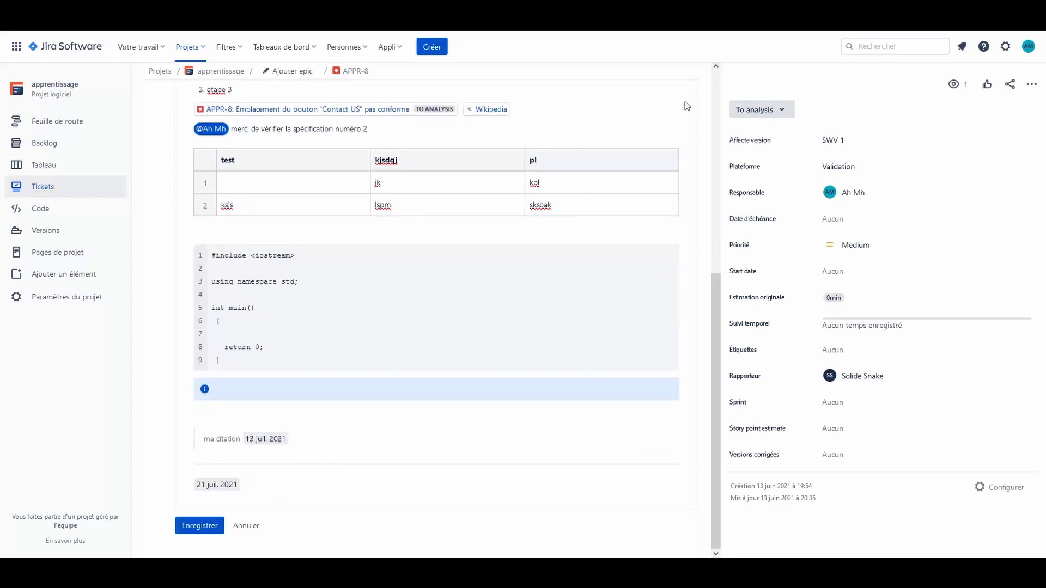
pyautogui.scroll(3, 630, 170)
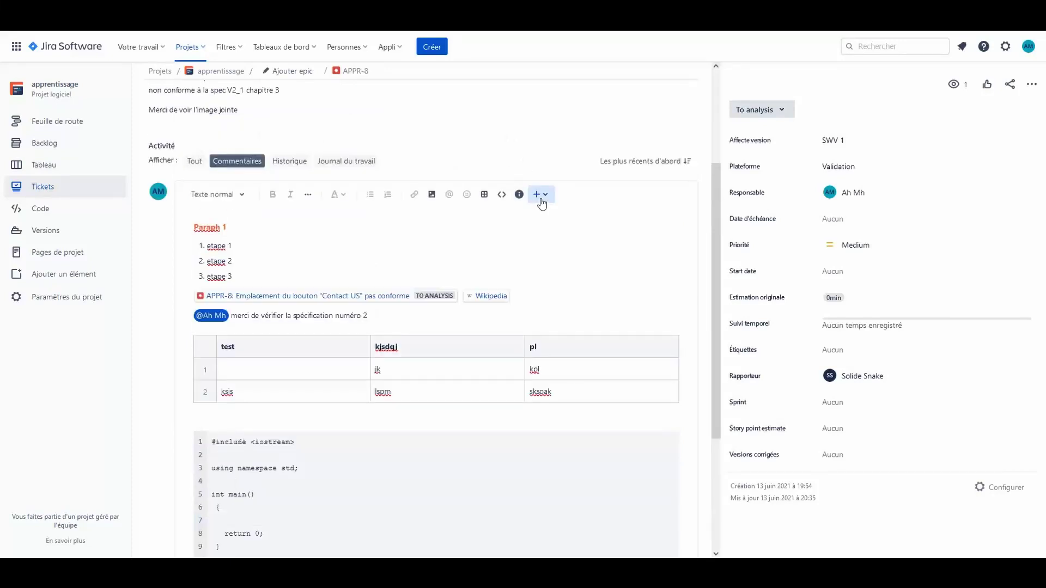
pyautogui.click(539, 195)
pyautogui.scroll(-3, 471, 384)
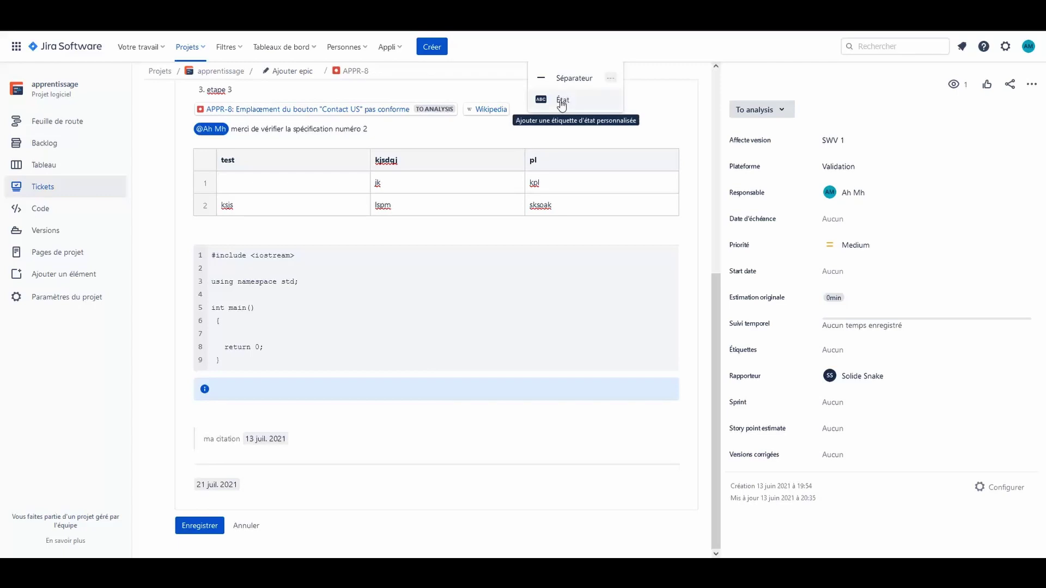
pyautogui.click(462, 299)
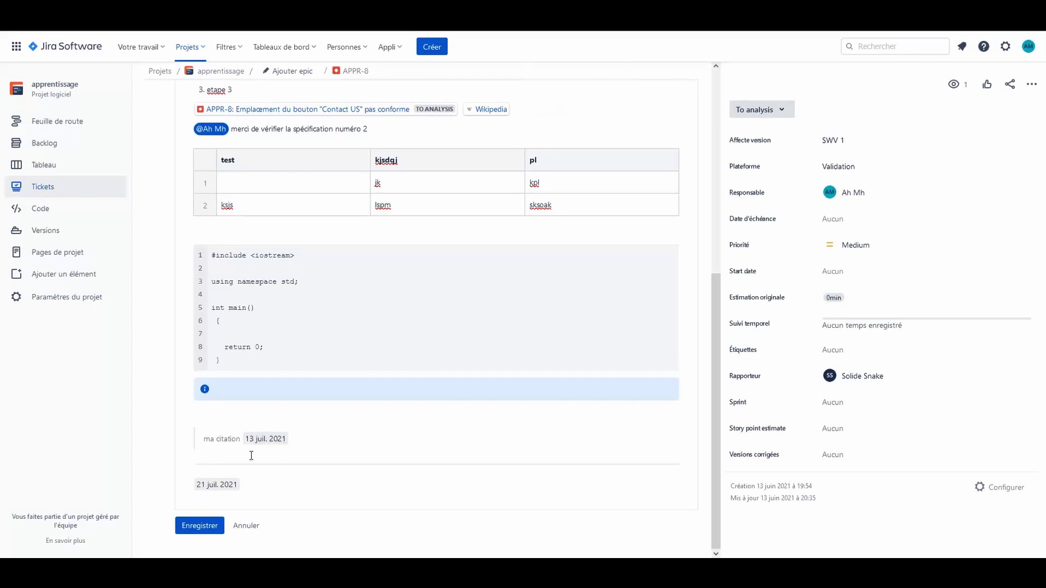
# Insert a green status label reading "Réussi" after the 13 July 2021 date in the quote.
pyautogui.scroll(1, 555, 112)
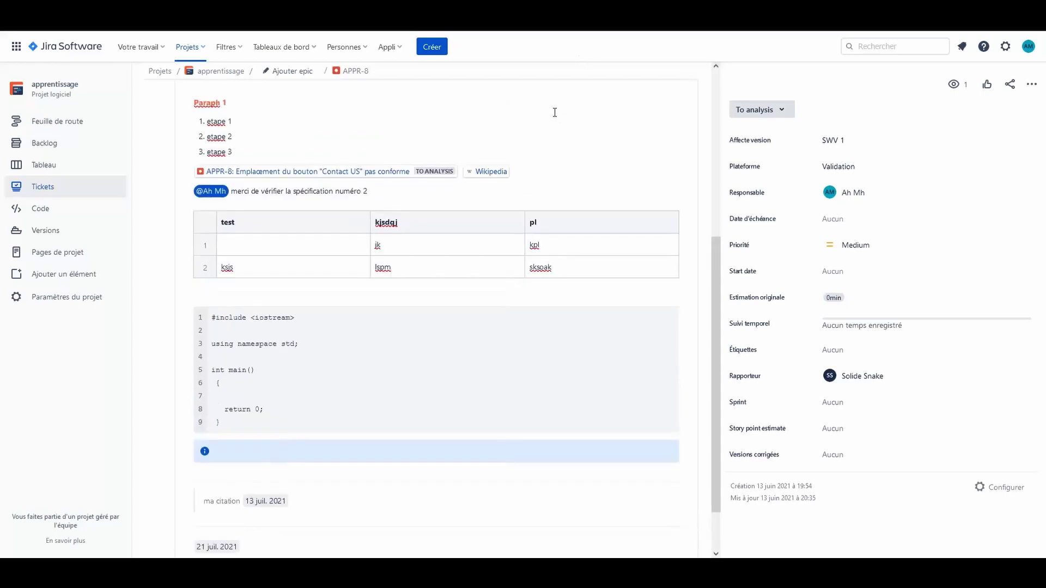
pyautogui.scroll(2, 554, 112)
pyautogui.scroll(-1, 549, 124)
pyautogui.click(543, 136)
pyautogui.click(547, 228)
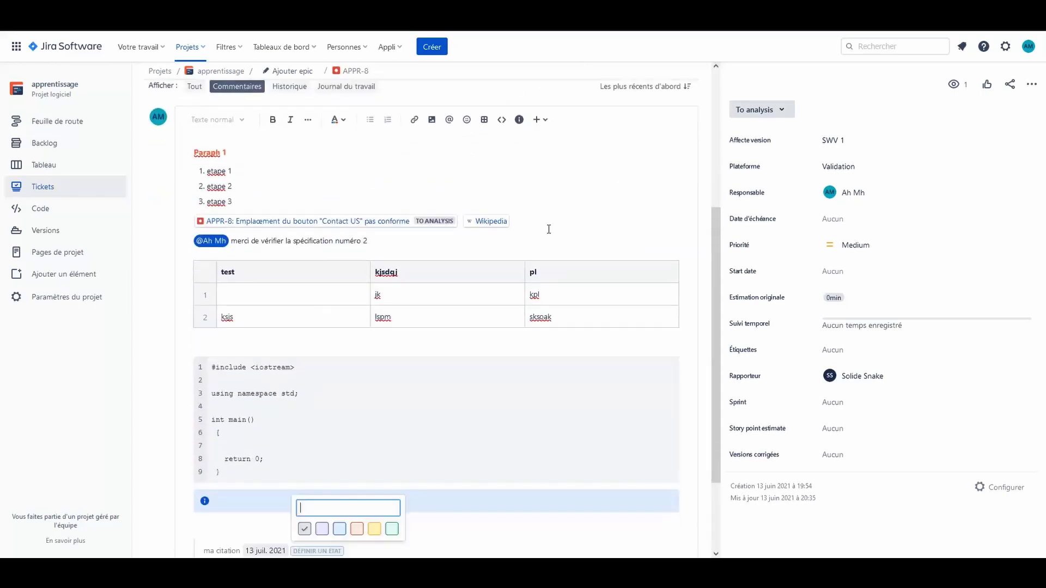
pyautogui.scroll(-2, 547, 234)
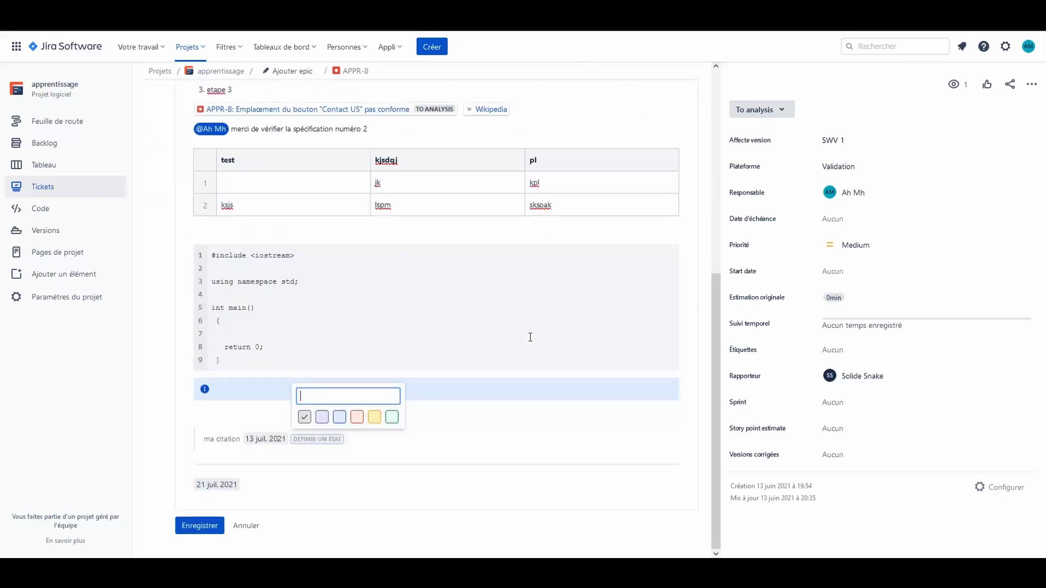
pyautogui.click(391, 421)
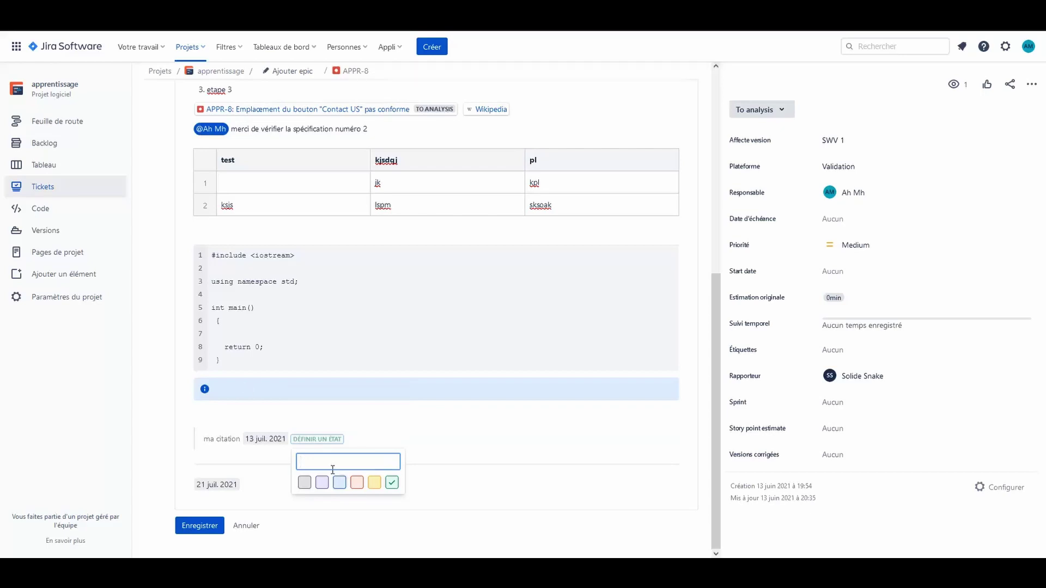
pyautogui.write('Réussi')
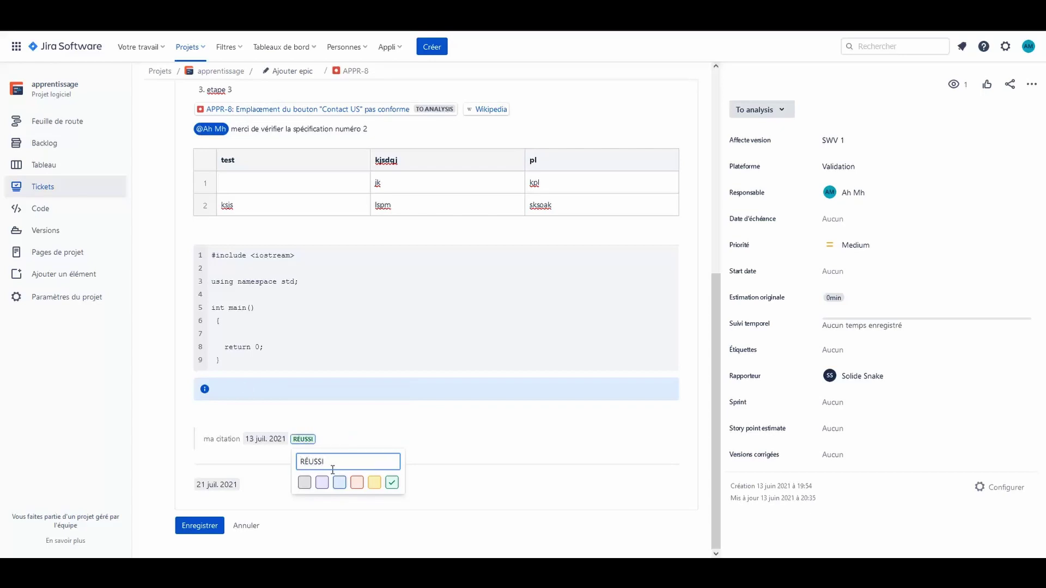
pyautogui.press('Return')
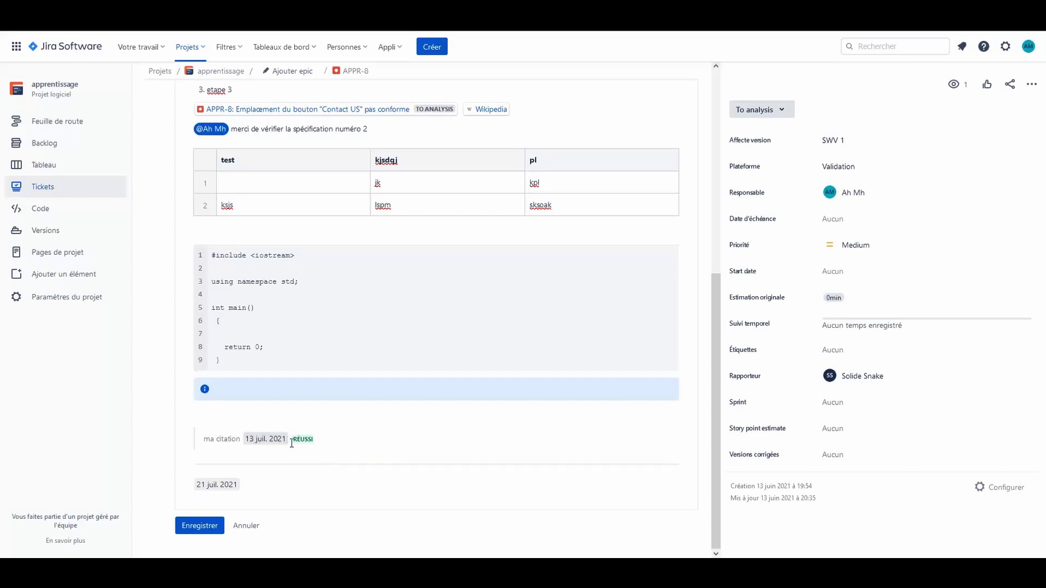
# Save the comment and review its published content on the ticket, from the heading down to the final date.
pyautogui.click(187, 525)
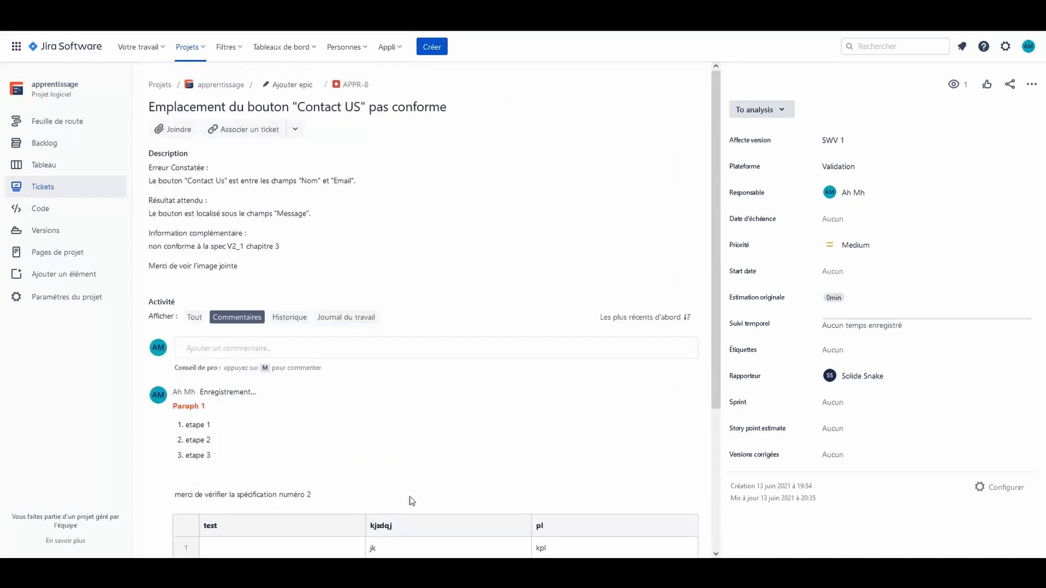
pyautogui.scroll(-4, 532, 483)
pyautogui.scroll(-3, 534, 484)
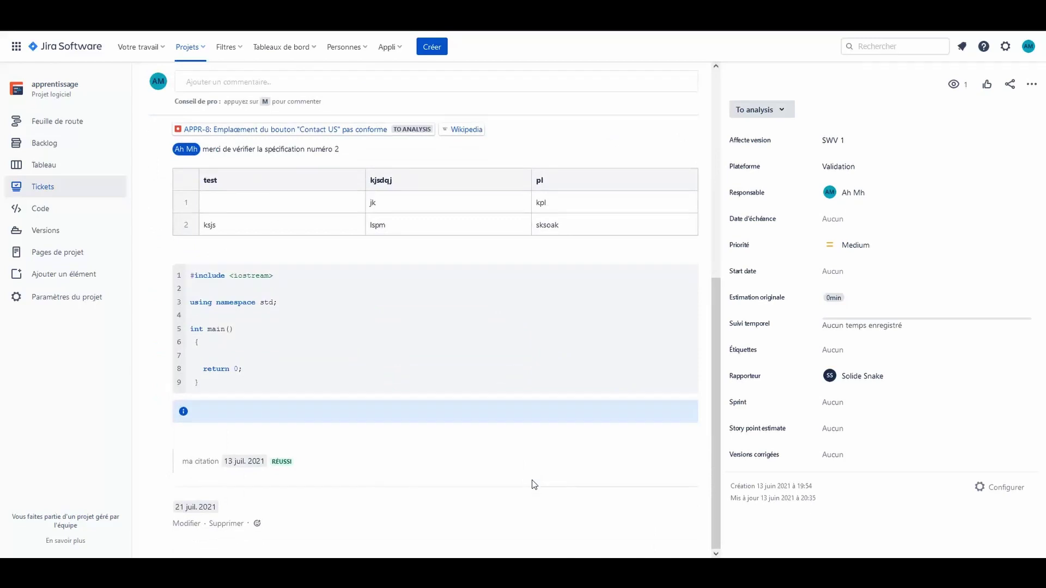
pyautogui.scroll(3, 533, 484)
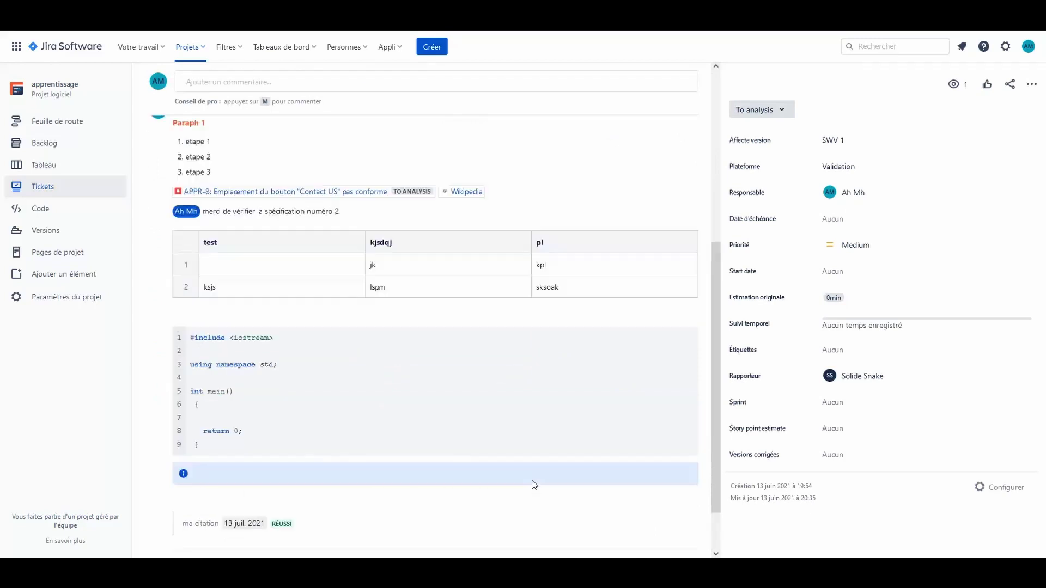
pyautogui.scroll(3, 408, 294)
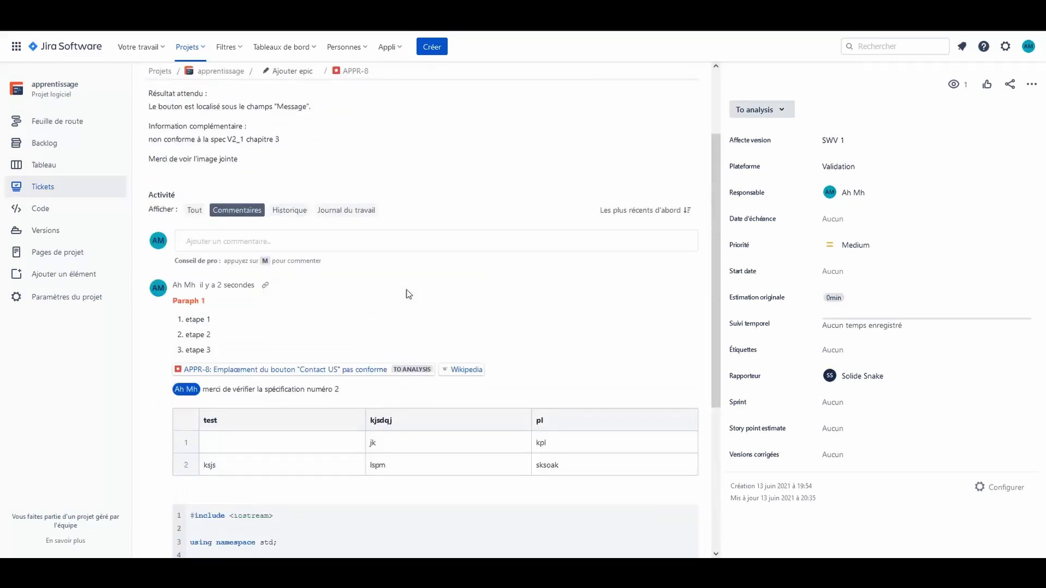
pyautogui.scroll(-2, 407, 293)
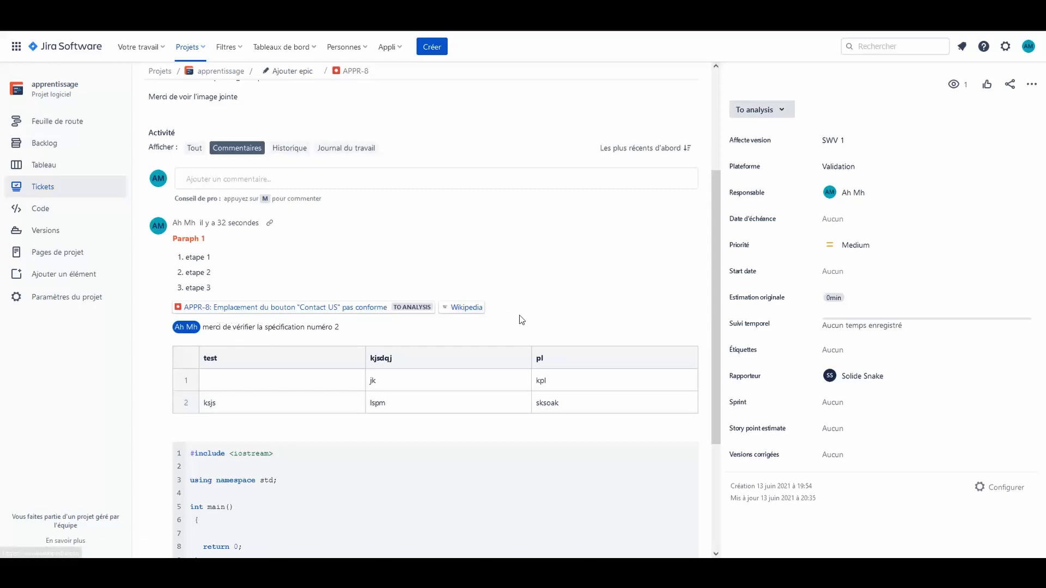
pyautogui.scroll(1, 435, 381)
pyautogui.scroll(2, 413, 329)
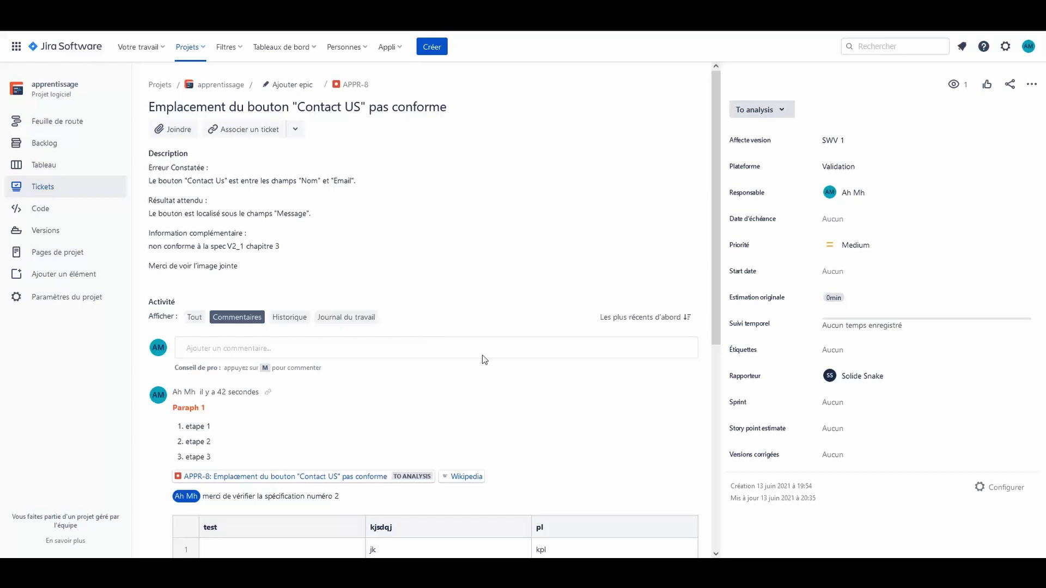
pyautogui.scroll(-2, 397, 406)
pyautogui.scroll(-4, 397, 406)
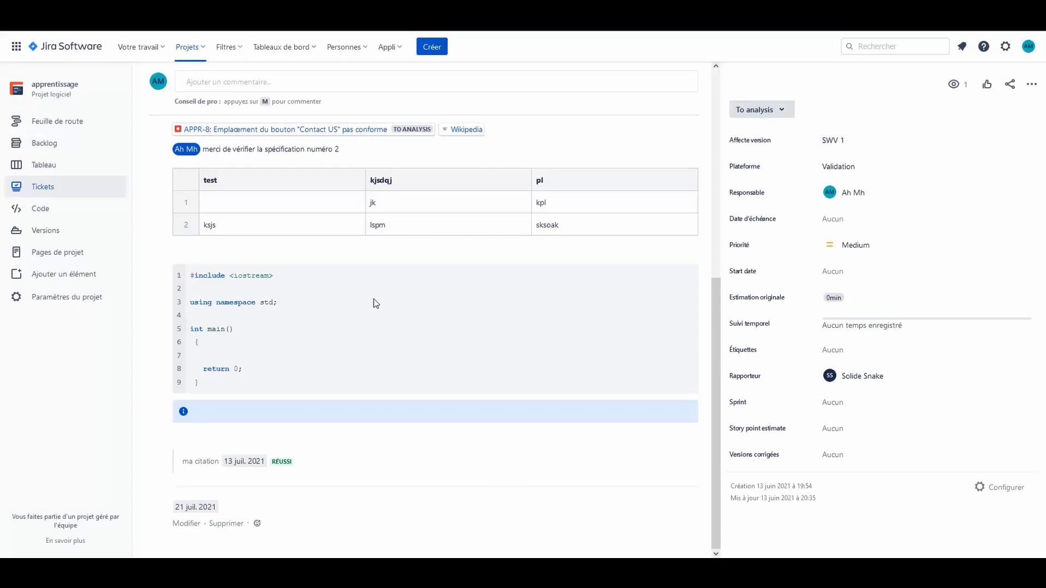
# Switch the ticket's activity view from comments to history and look through the recorded changes.
pyautogui.scroll(3, 374, 303)
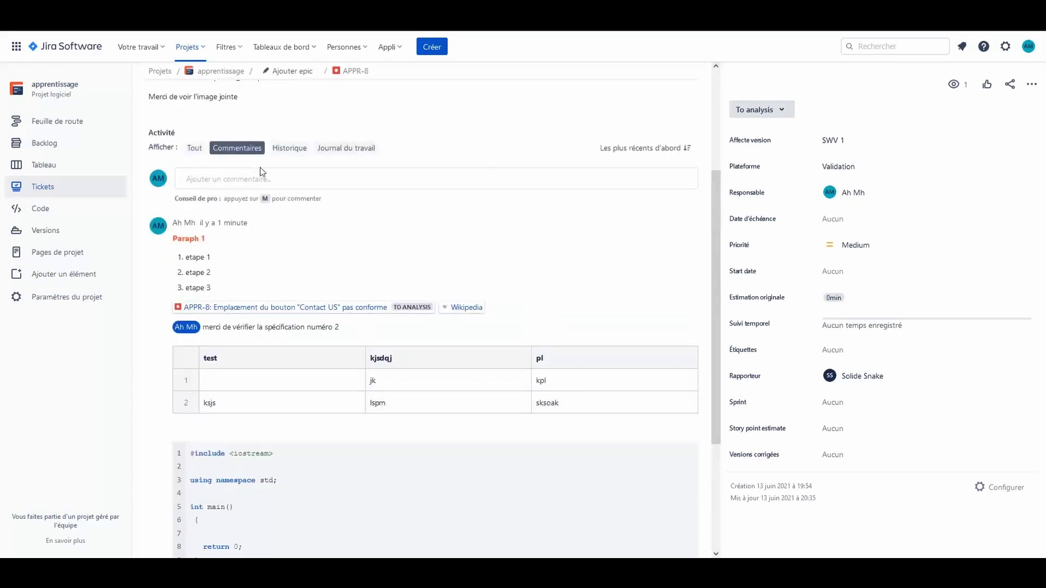
pyautogui.click(280, 154)
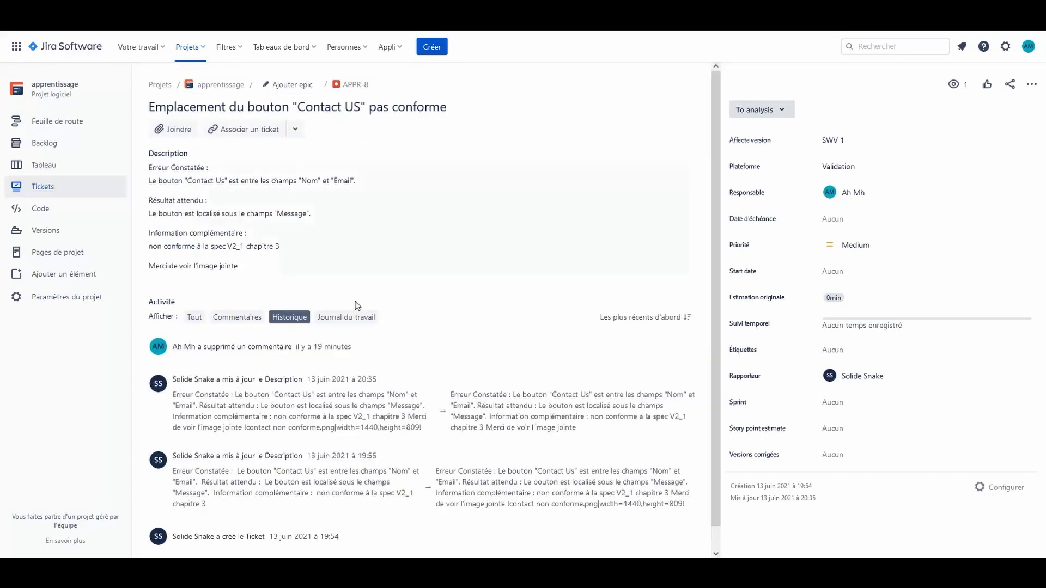
pyautogui.scroll(-1, 360, 362)
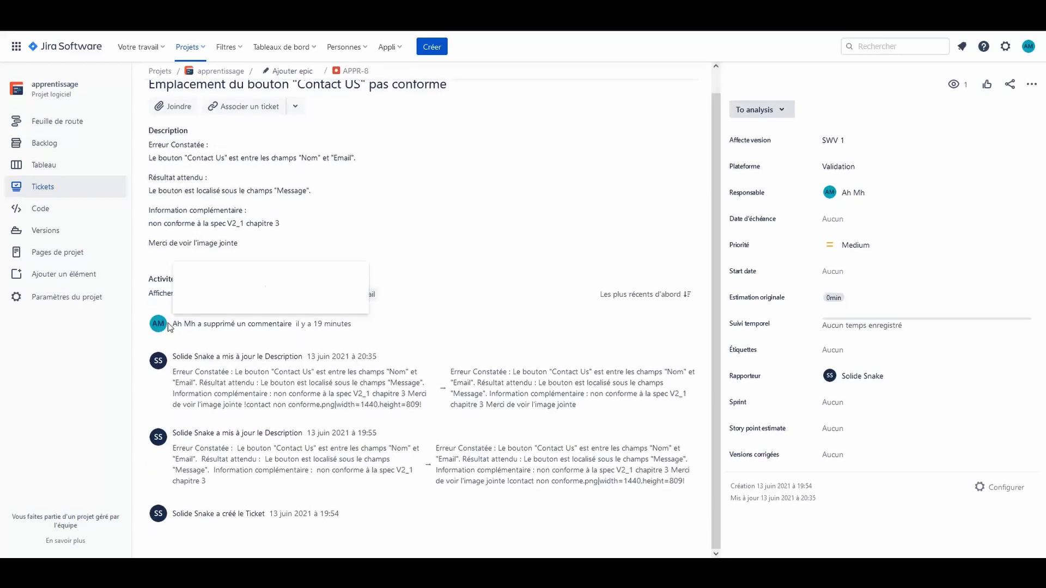
# Examine each entry of the ticket's history, from the deleted comment through the description updates to the ticket's creation, including authors and dates.
pyautogui.moveTo(179, 324)
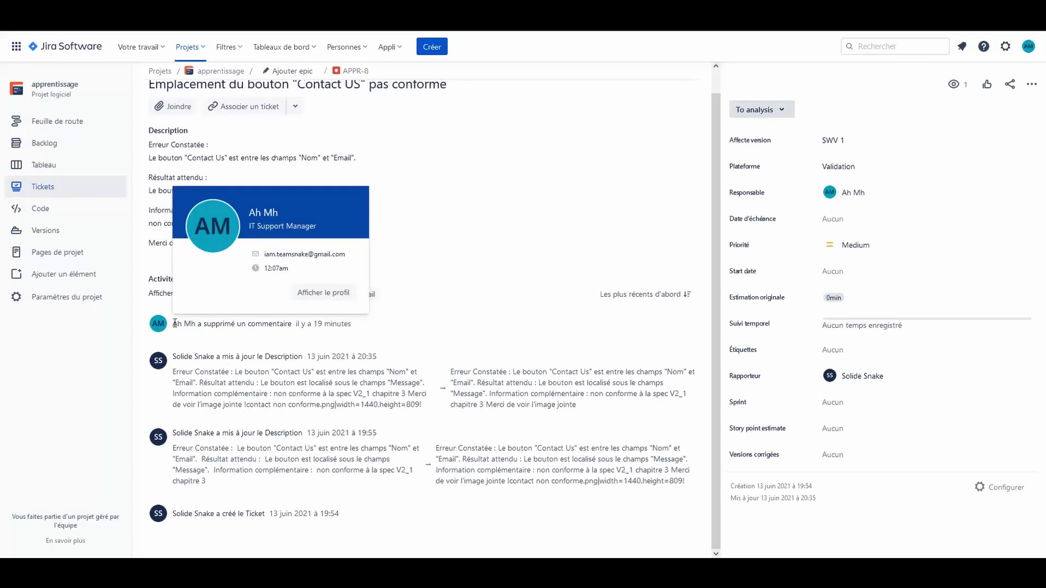
pyautogui.moveTo(175, 324); pyautogui.dragTo(197, 326)
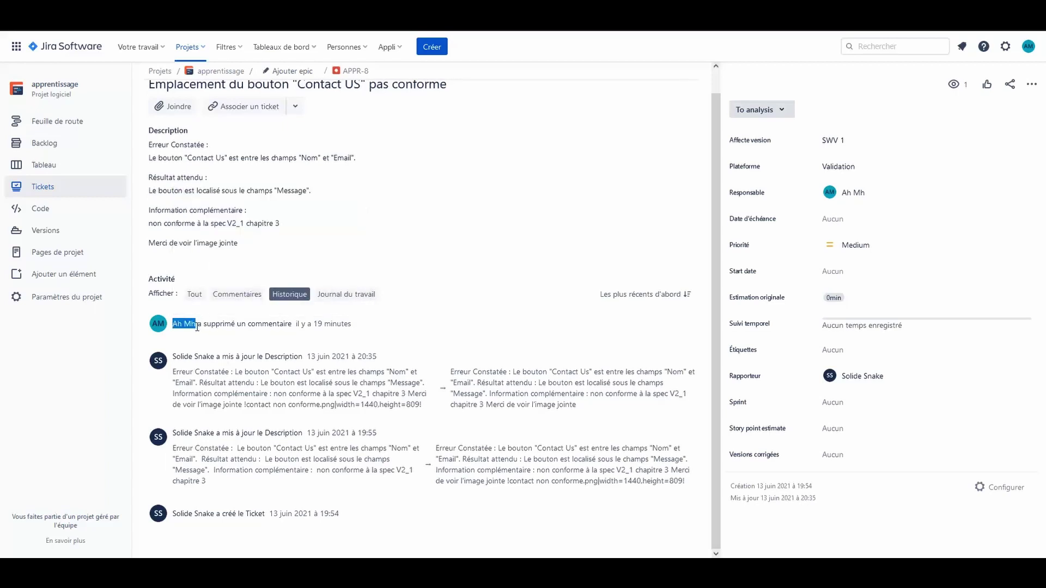
pyautogui.moveTo(220, 325); pyautogui.dragTo(355, 329)
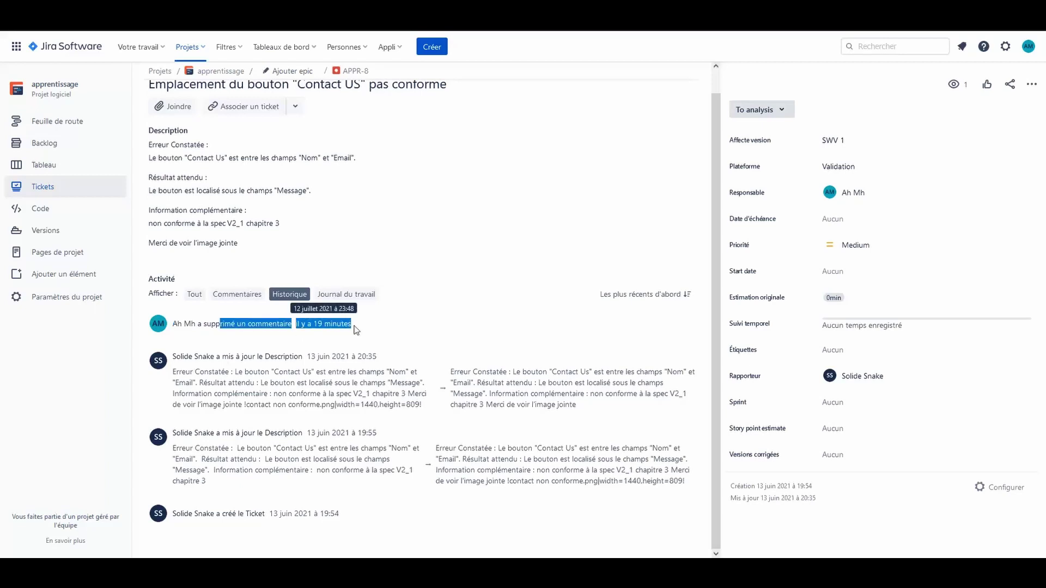
pyautogui.click(181, 355)
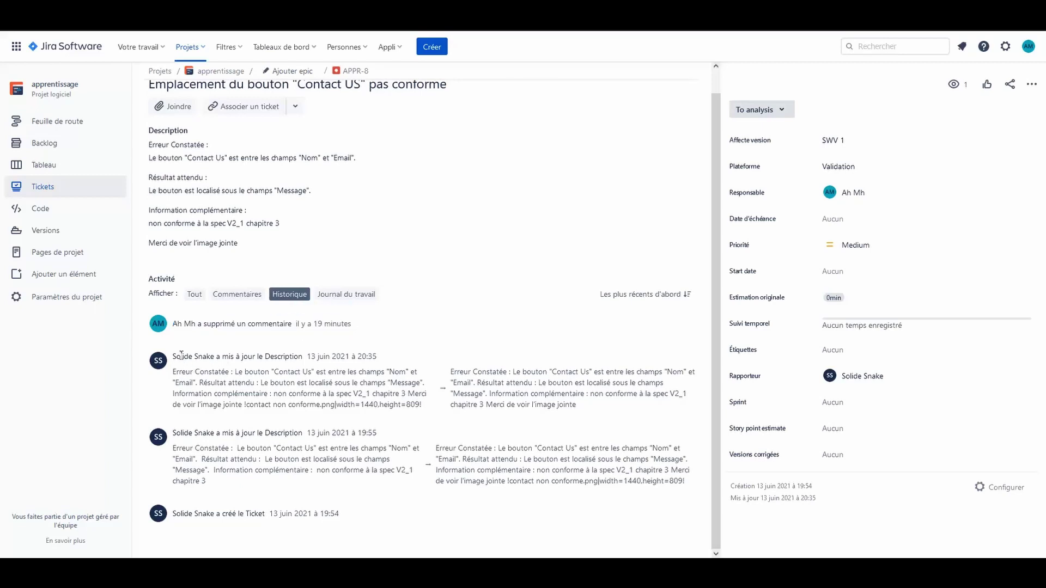
pyautogui.moveTo(176, 372); pyautogui.dragTo(400, 417)
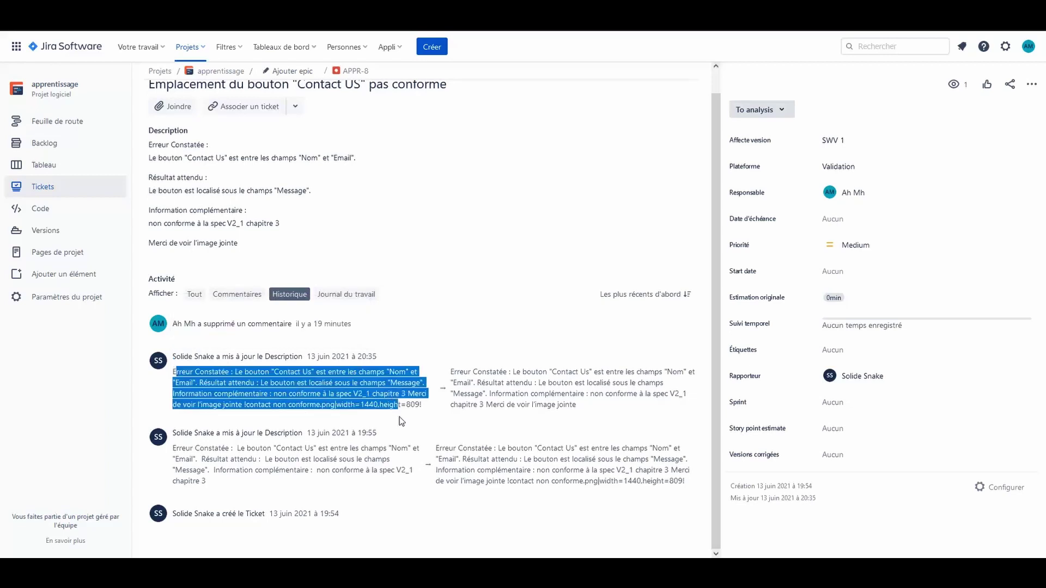
pyautogui.moveTo(193, 448); pyautogui.dragTo(347, 485)
pyautogui.moveTo(198, 514); pyautogui.dragTo(267, 521)
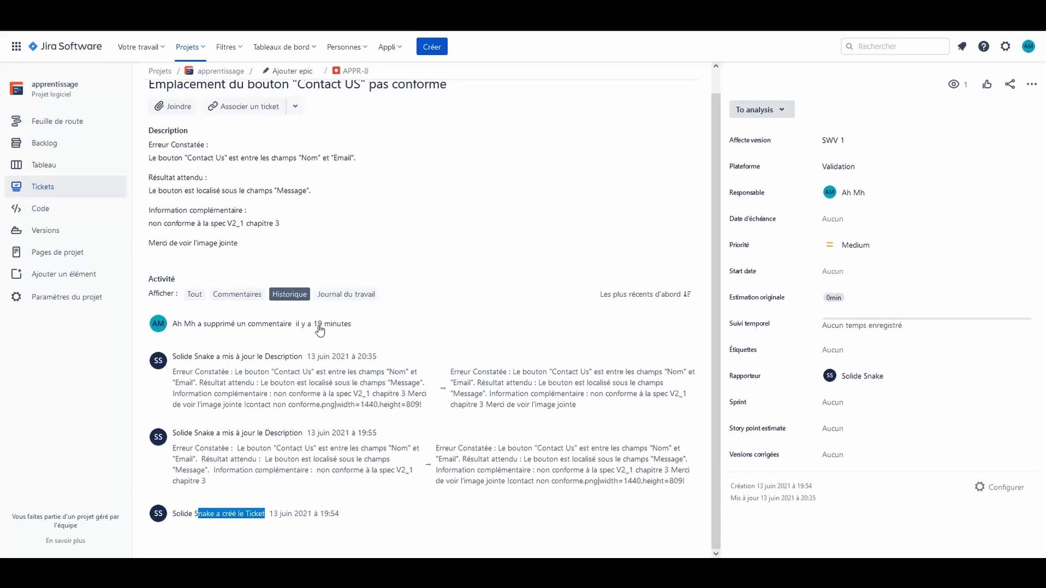
pyautogui.moveTo(326, 328)
pyautogui.moveTo(269, 514); pyautogui.dragTo(327, 526)
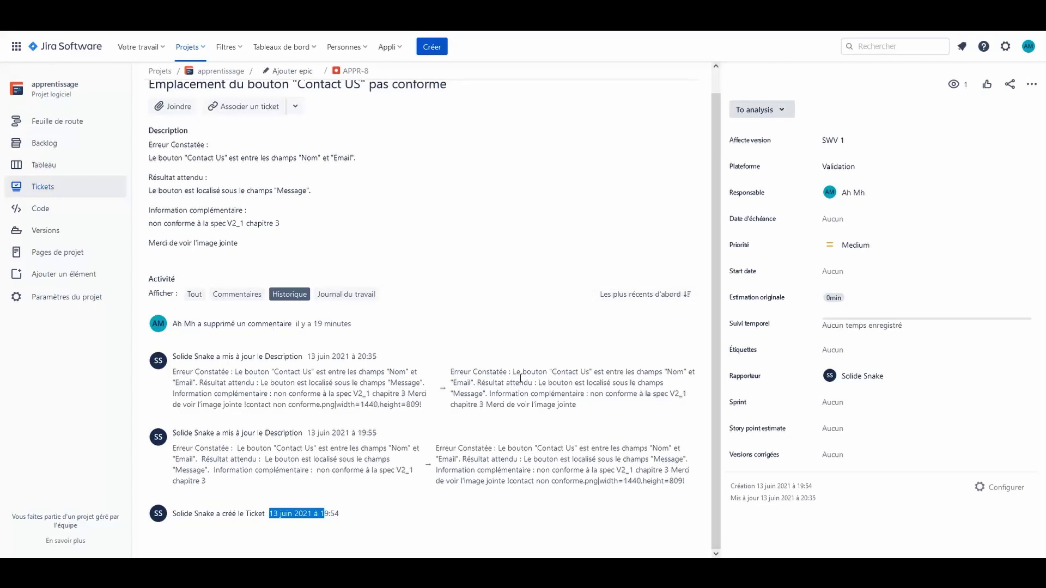
# Sort the ticket's history from oldest to newest and check its first and last entries.
pyautogui.click(685, 295)
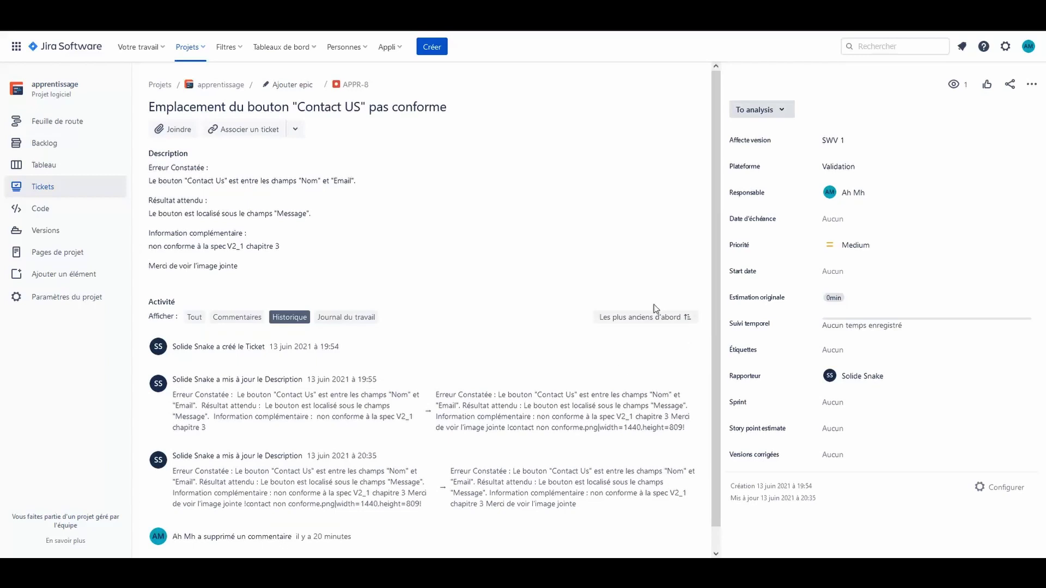
pyautogui.moveTo(357, 351); pyautogui.dragTo(203, 355)
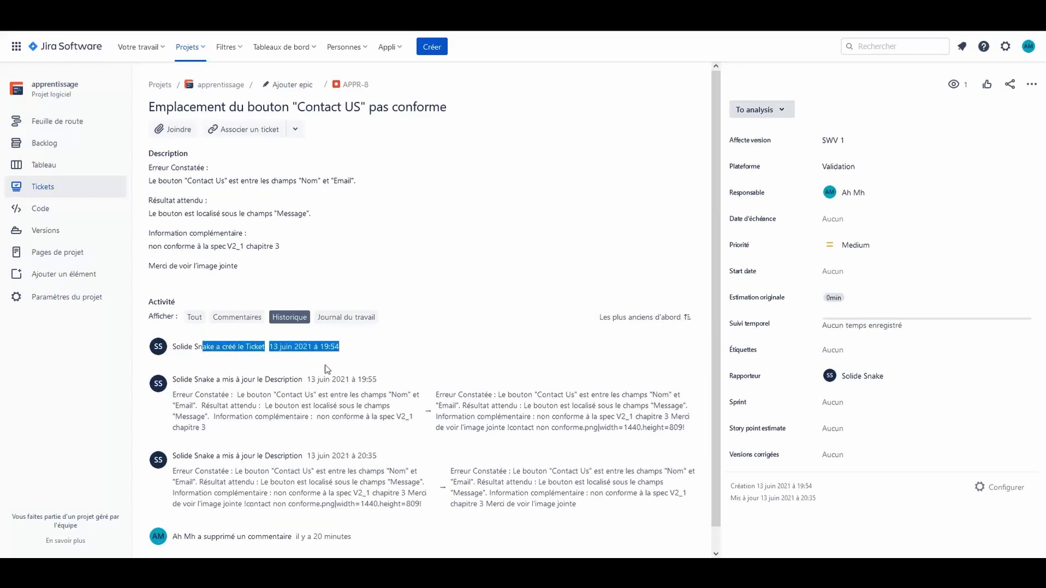
pyautogui.scroll(-1, 373, 498)
pyautogui.moveTo(173, 517); pyautogui.dragTo(362, 518)
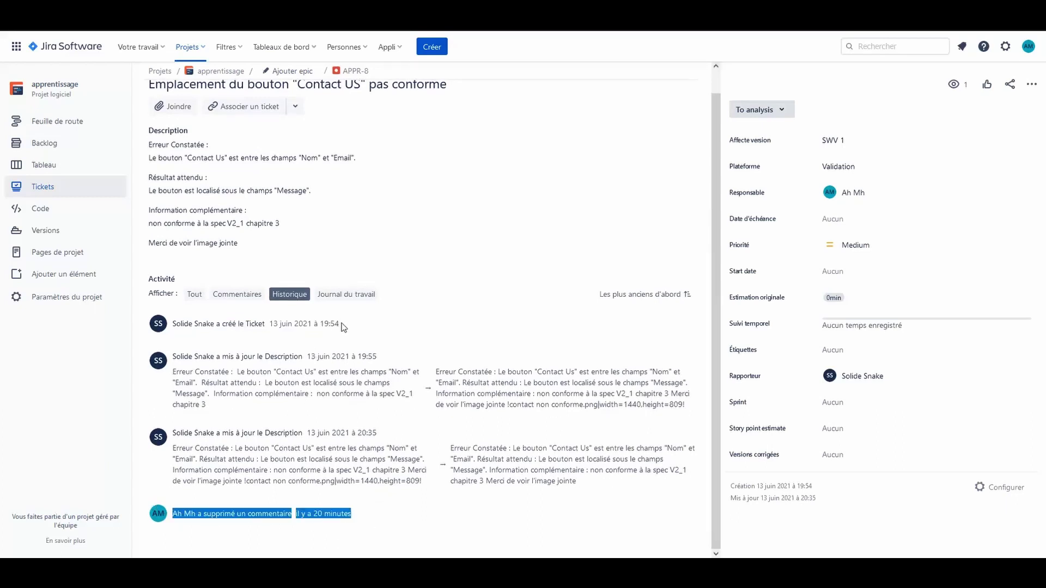
# Show the ticket's work log and record 60m of time spent, leaving the remaining time empty.
pyautogui.click(355, 294)
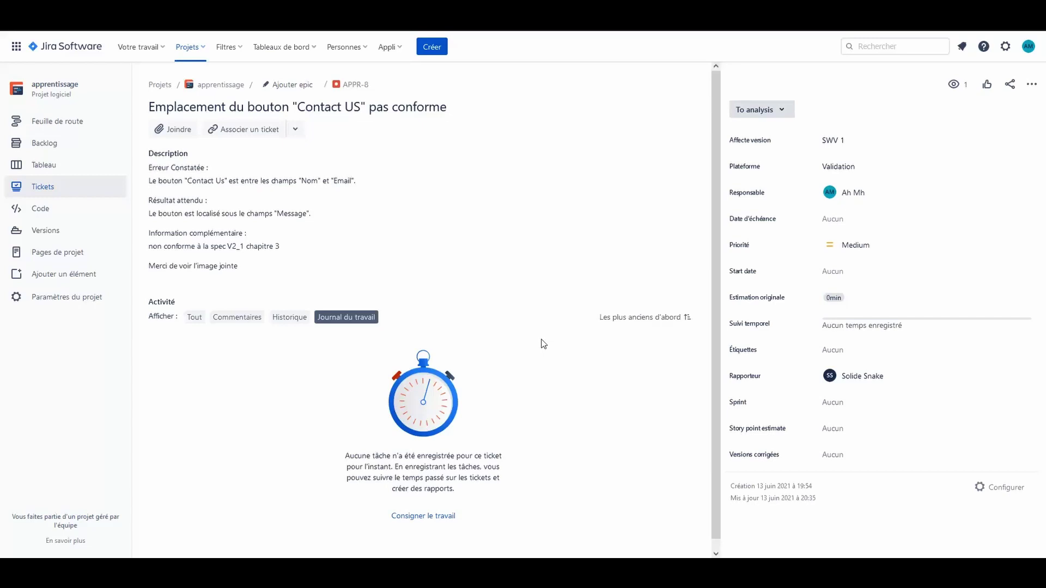
pyautogui.click(1031, 85)
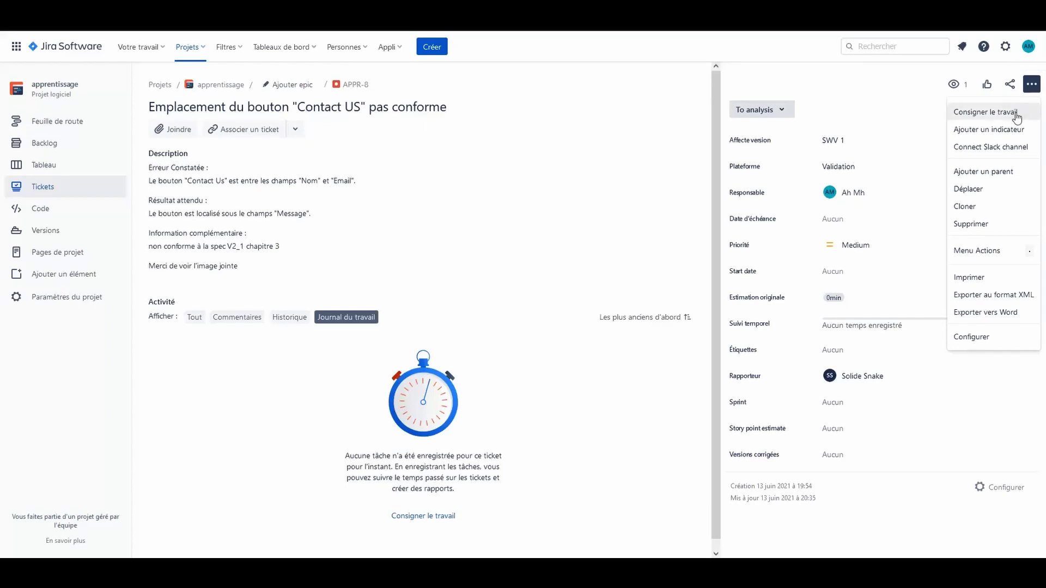
pyautogui.click(984, 113)
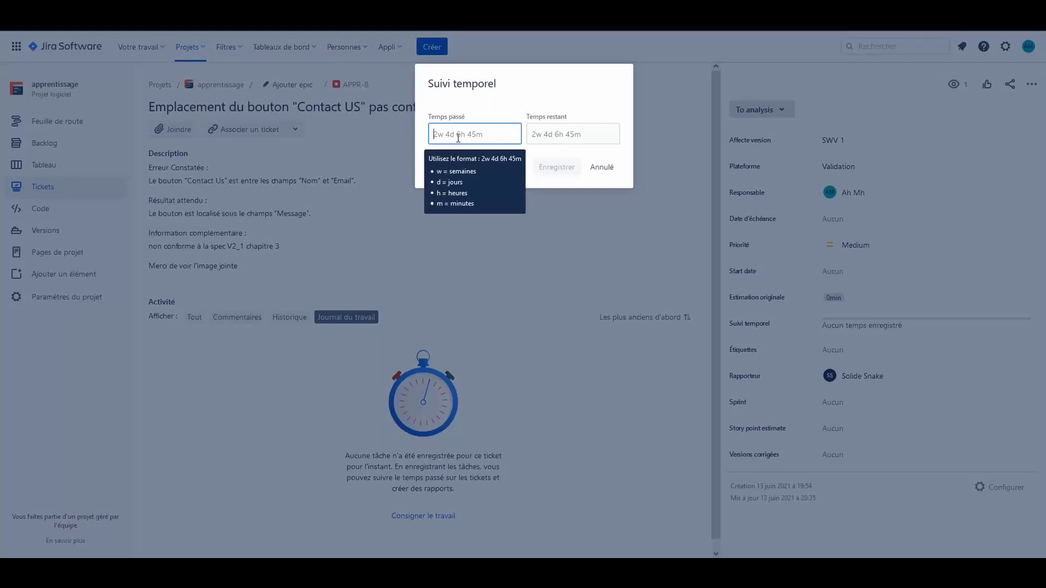
pyautogui.write('60')
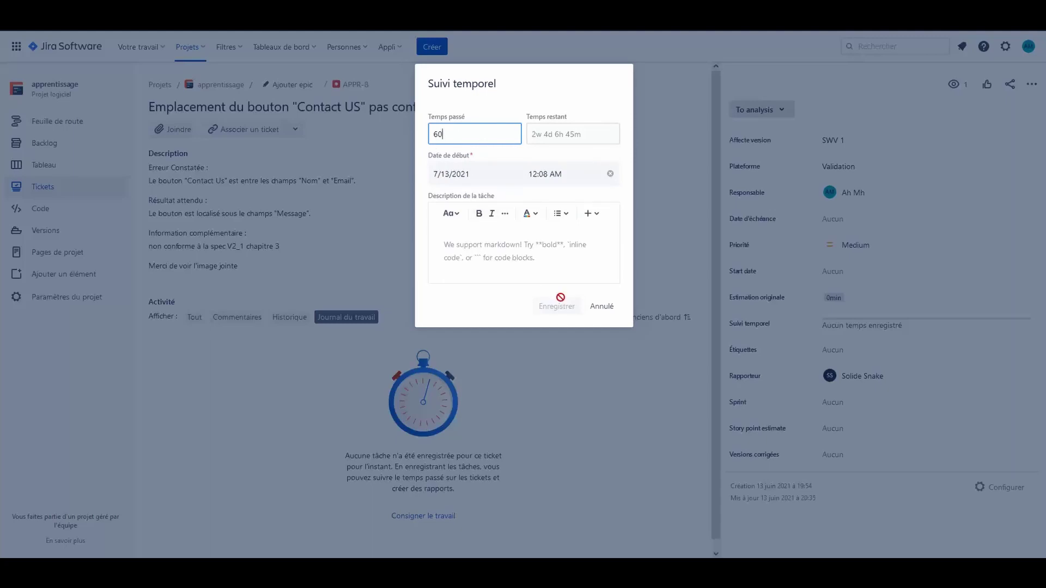
pyautogui.click(554, 136)
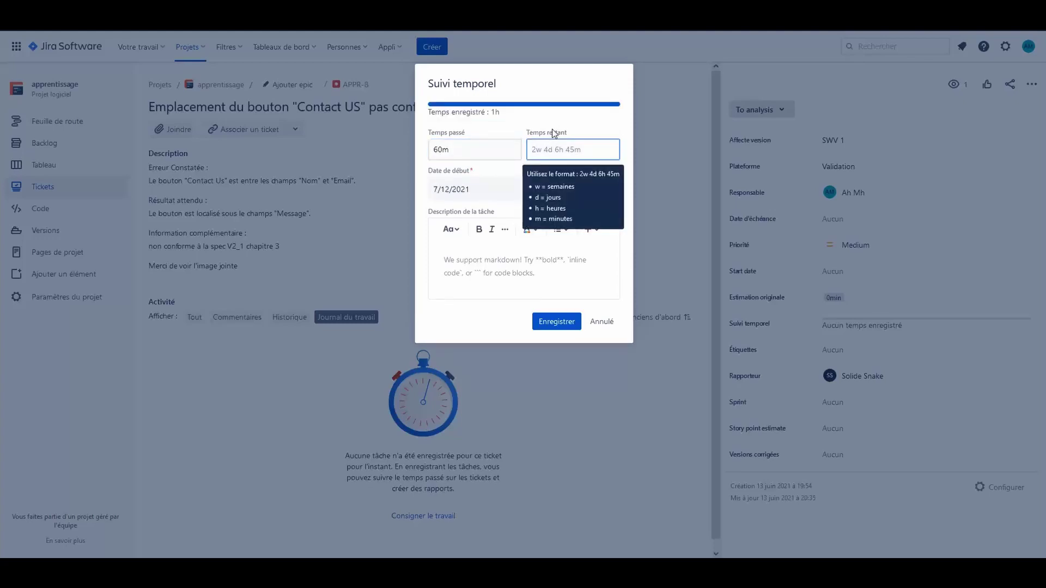
pyautogui.click(557, 322)
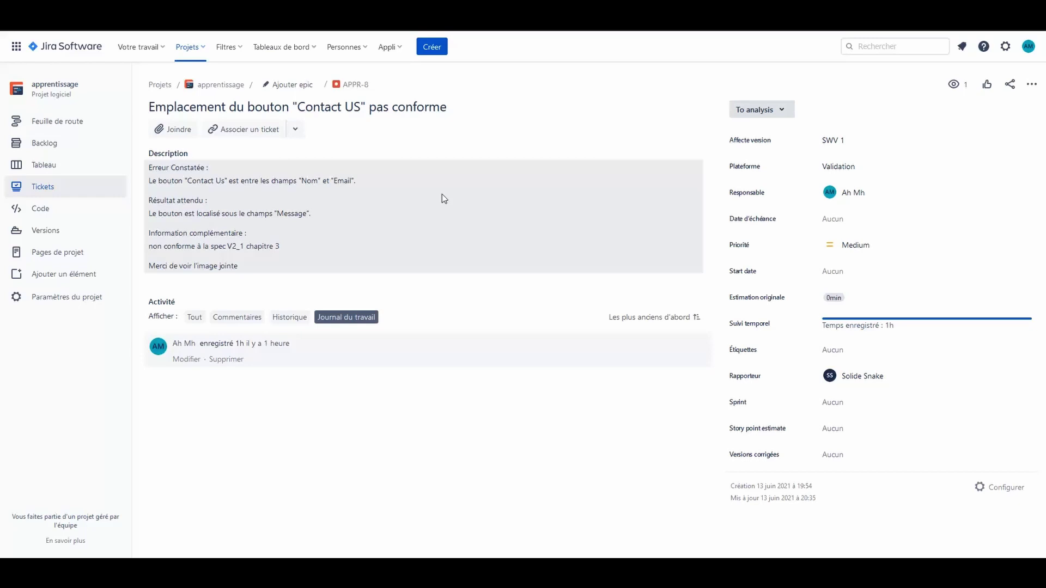
# Check the ticket's history, then show all activity types together and skim the combined list from start to end.
pyautogui.click(289, 318)
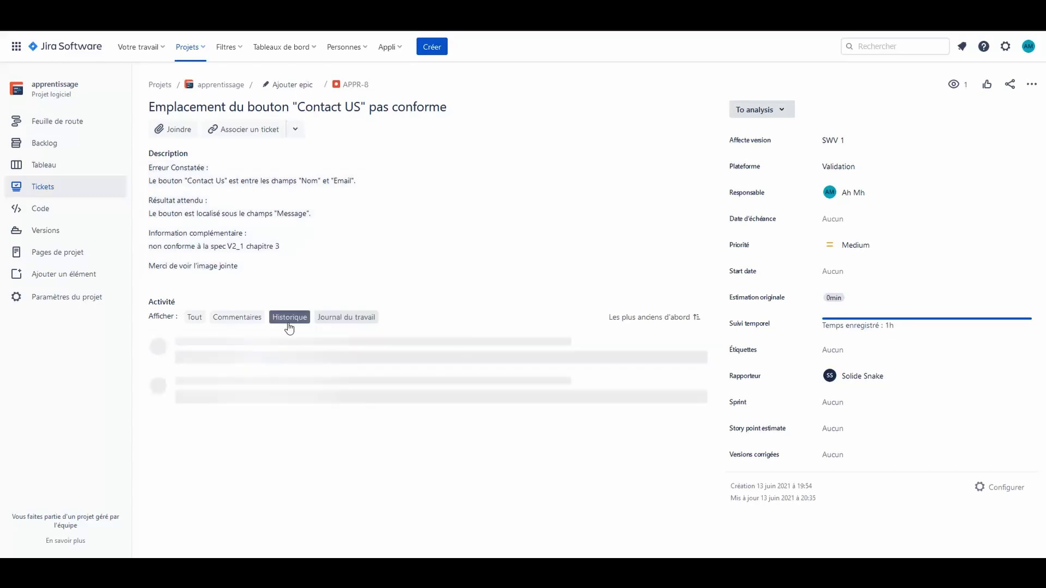
pyautogui.click(191, 318)
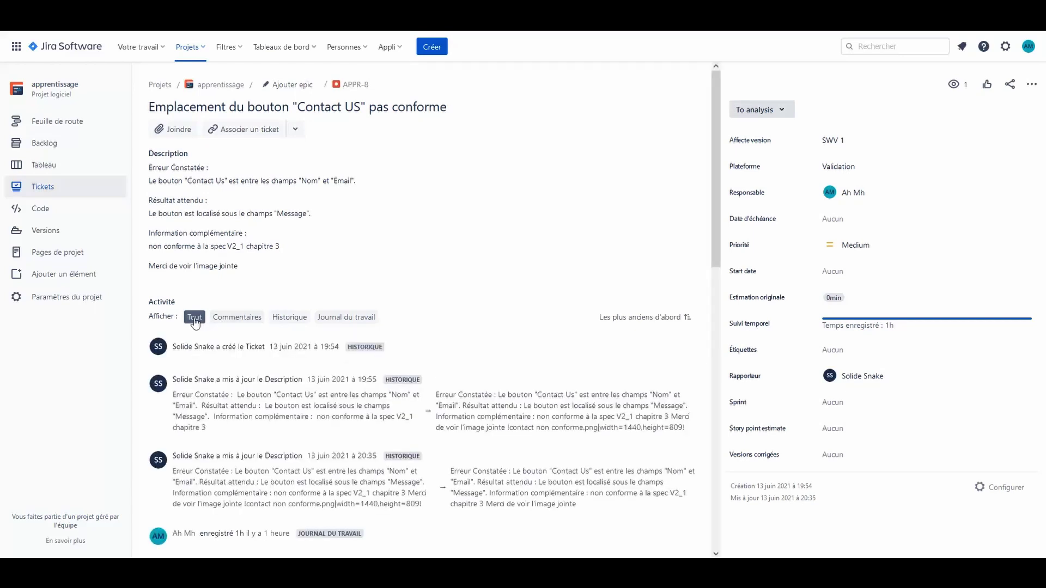
pyautogui.scroll(-6, 288, 347)
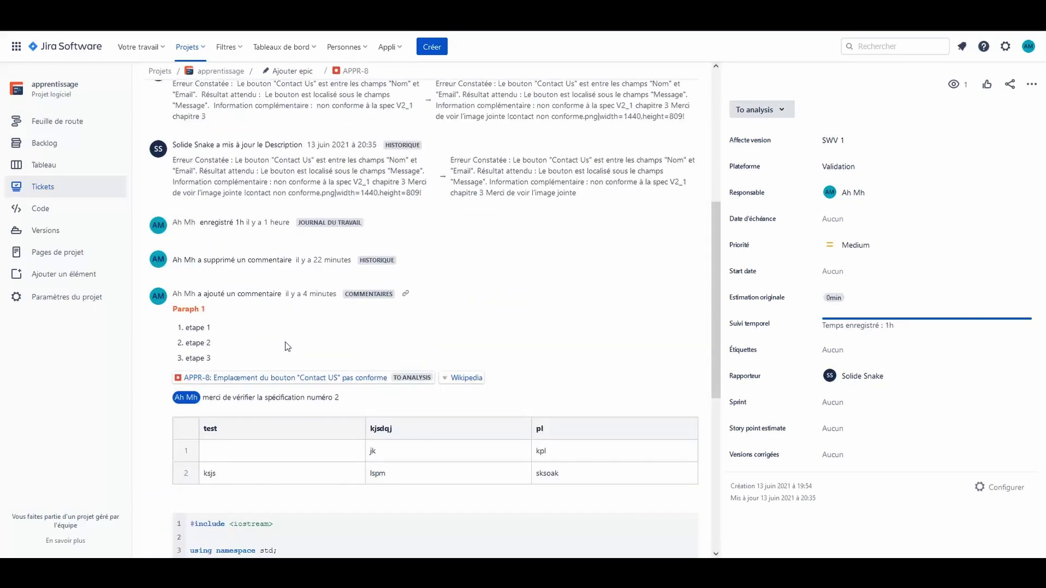
pyautogui.scroll(5, 288, 346)
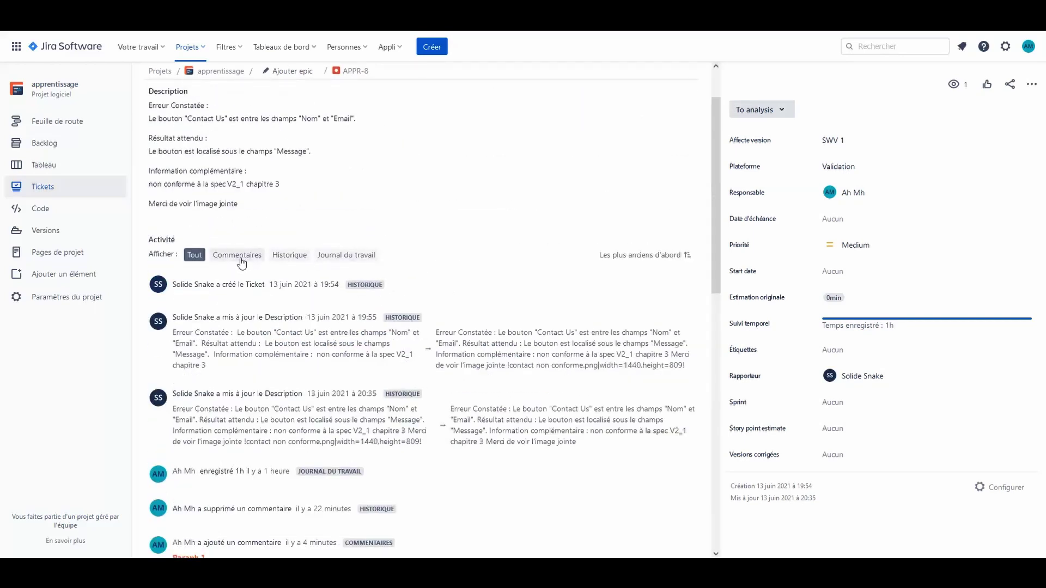
pyautogui.scroll(-6, 450, 344)
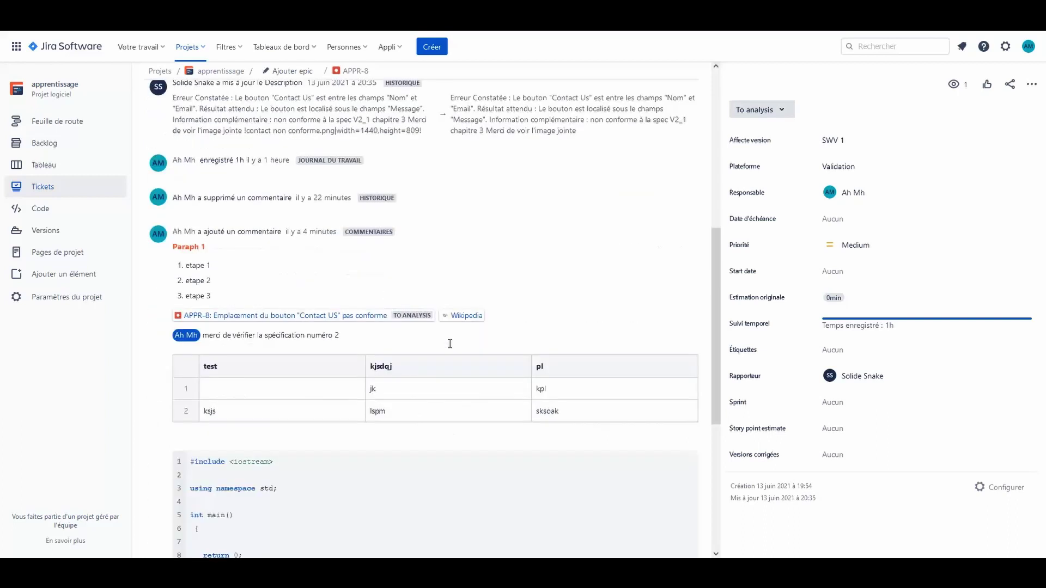
pyautogui.scroll(-5, 450, 344)
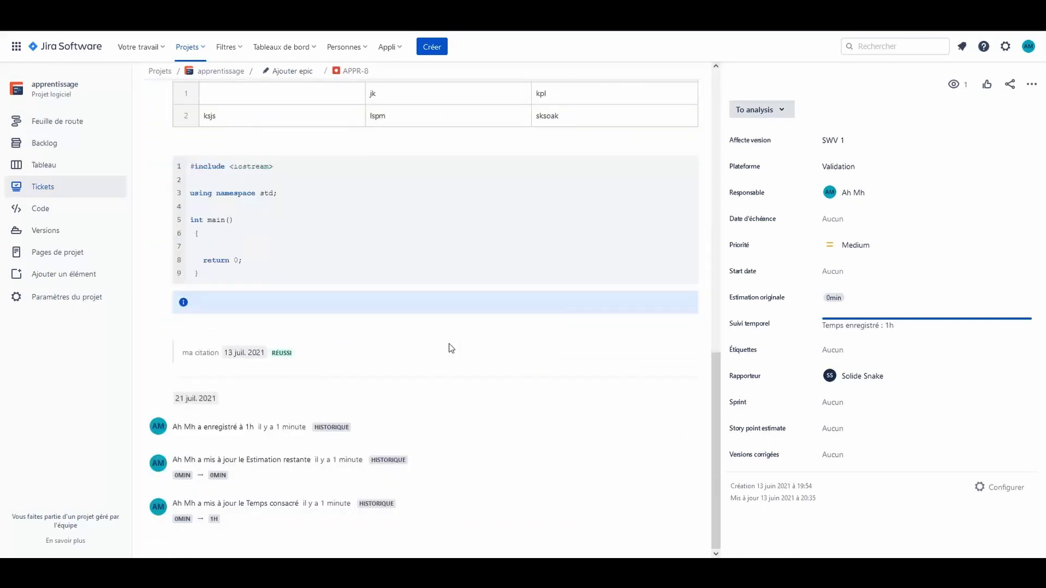
pyautogui.scroll(10, 449, 347)
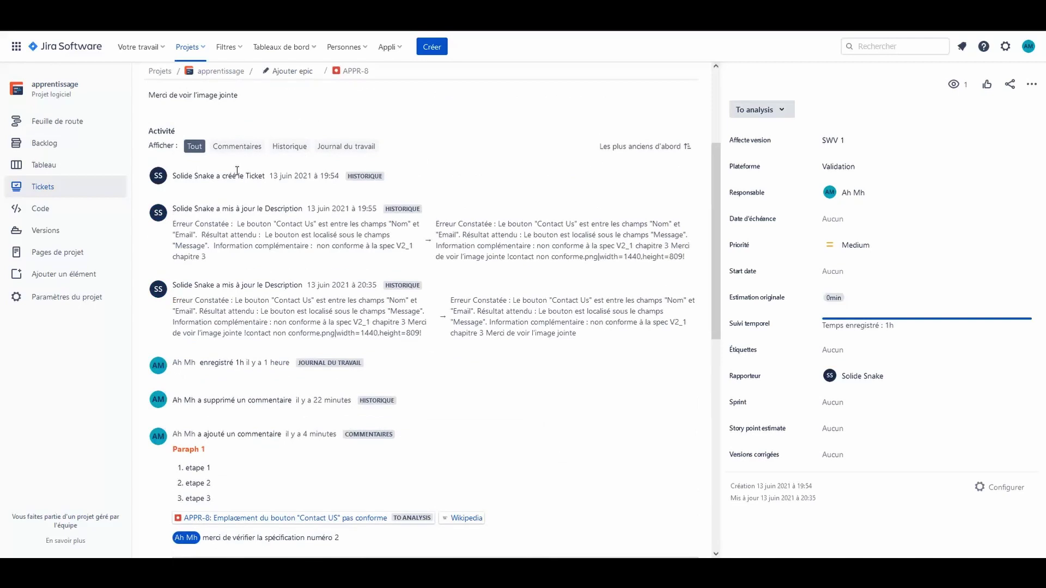
# Examine the individual entries of the combined activity list, from the ticket's creation to the logged work time.
pyautogui.moveTo(190, 175); pyautogui.dragTo(252, 175)
pyautogui.moveTo(189, 211); pyautogui.dragTo(275, 238)
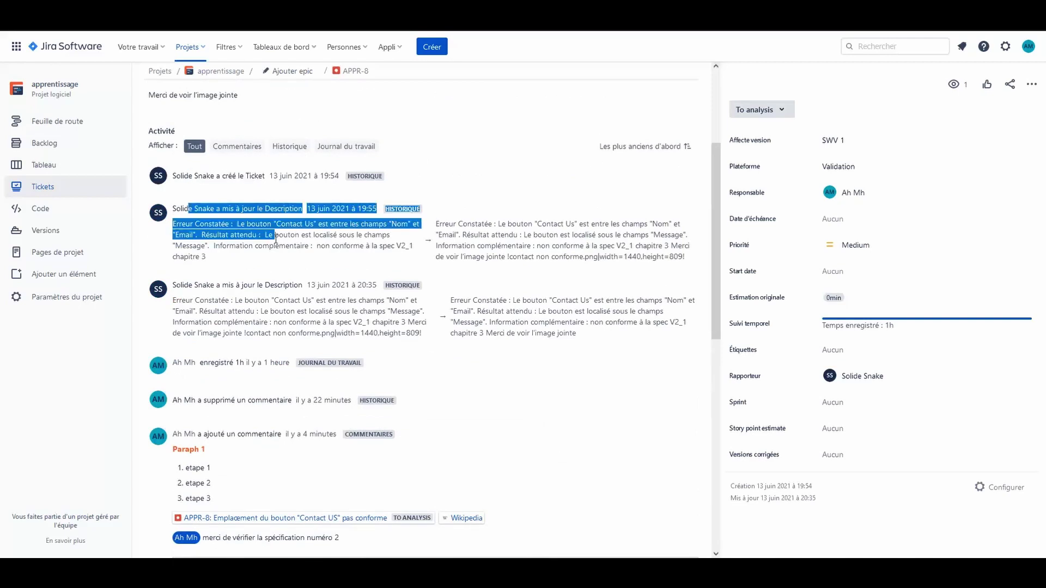
pyautogui.moveTo(211, 285); pyautogui.dragTo(322, 322)
pyautogui.scroll(-2, 331, 298)
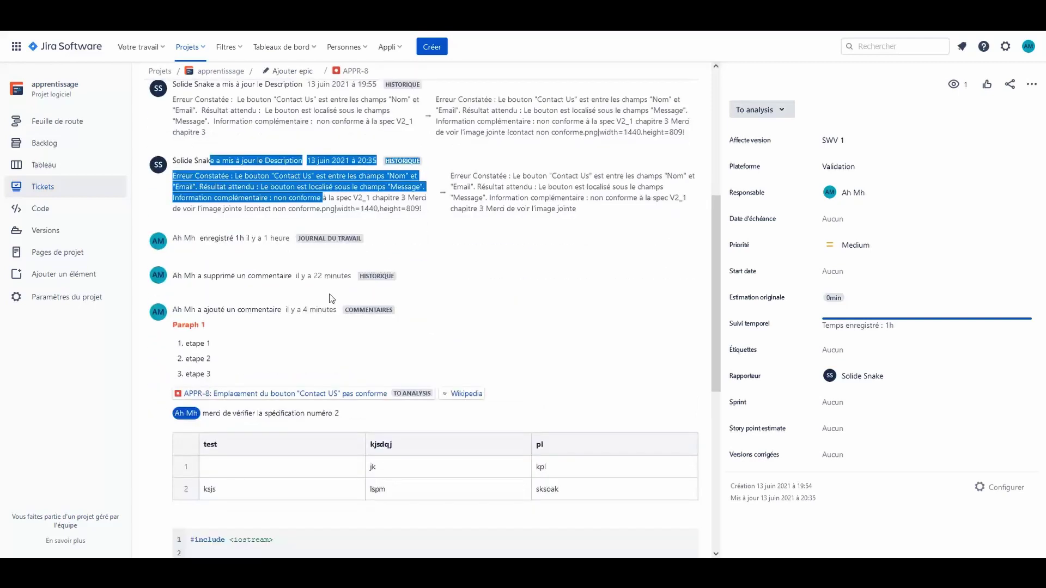
pyautogui.moveTo(182, 240); pyautogui.dragTo(260, 246)
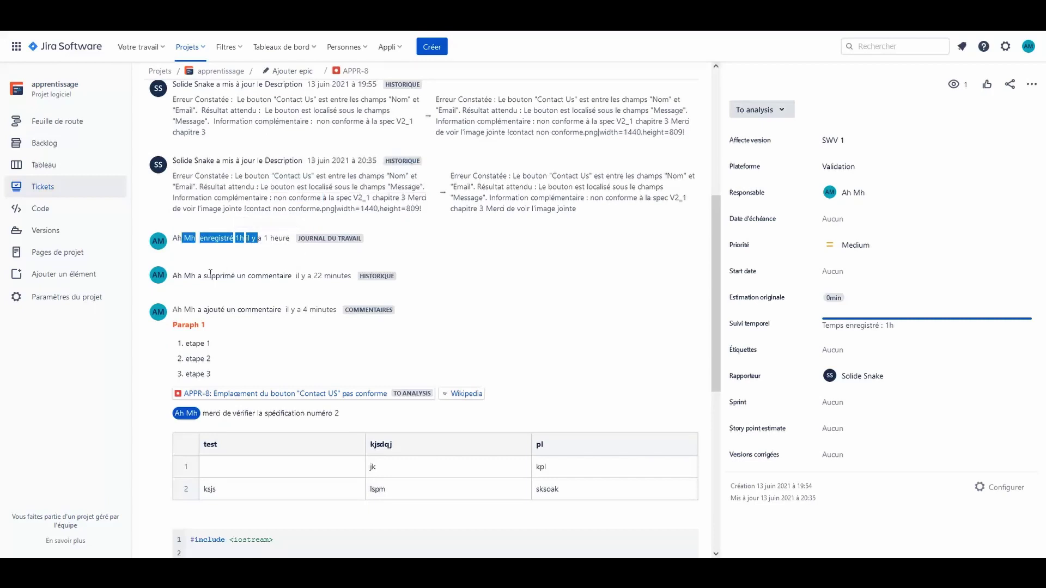
pyautogui.moveTo(206, 275); pyautogui.dragTo(289, 286)
pyautogui.moveTo(208, 309); pyautogui.dragTo(277, 322)
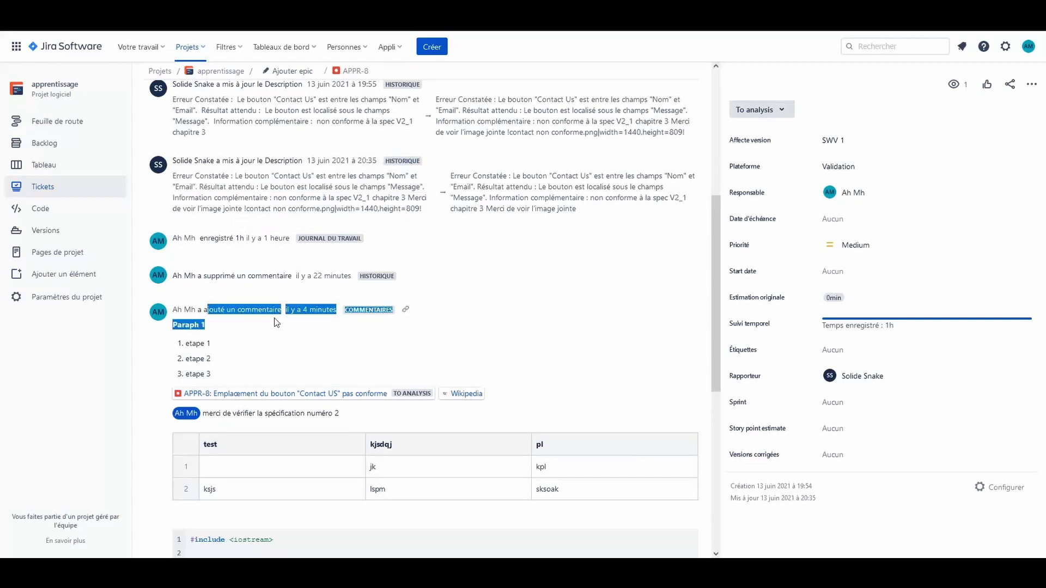
pyautogui.scroll(-7, 281, 331)
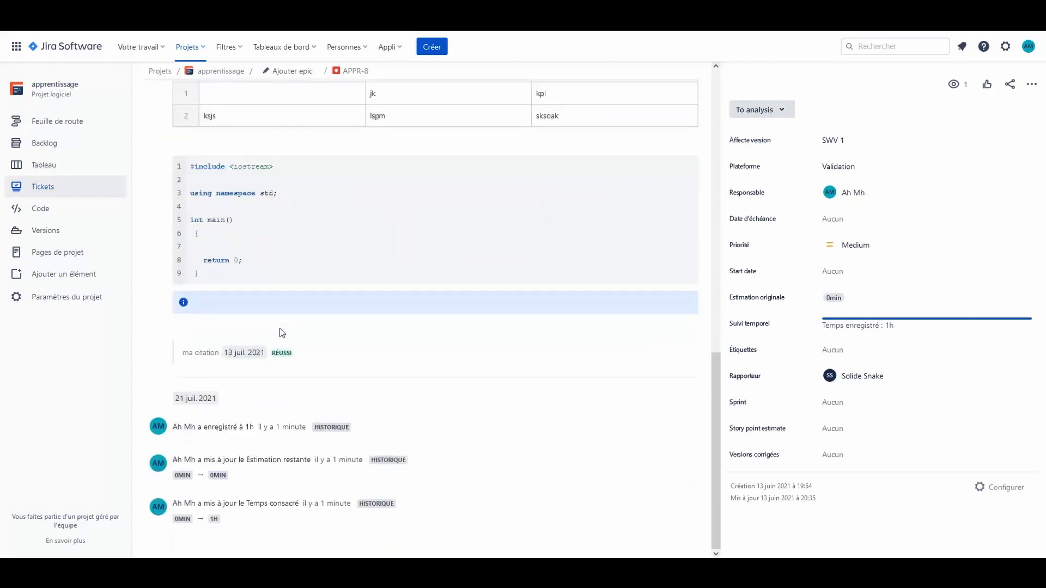
pyautogui.moveTo(207, 427); pyautogui.dragTo(275, 430)
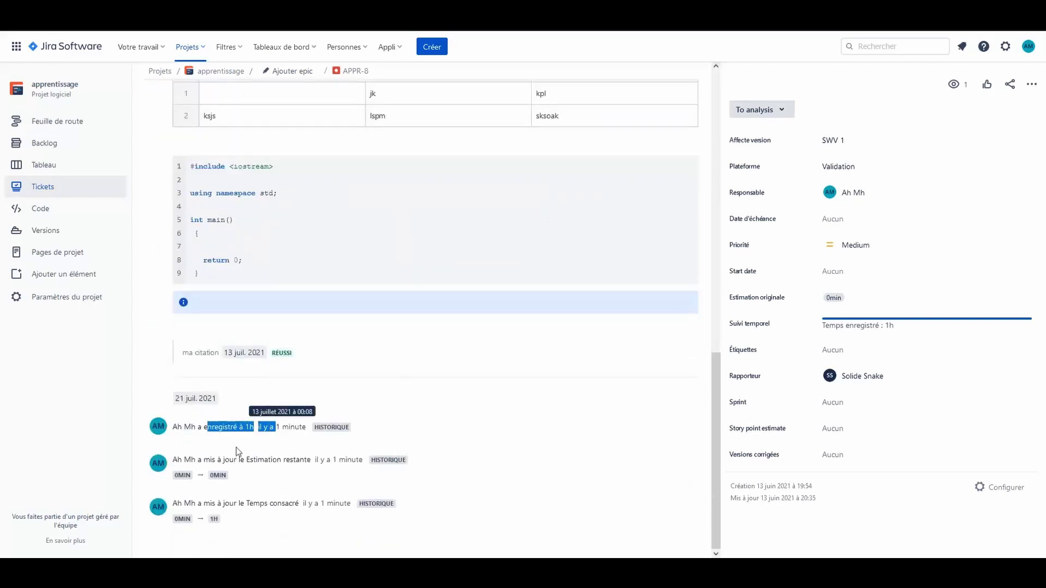
# Skim the combined activity list once more, then limit the activity view to comments and look over the published comment.
pyautogui.scroll(6, 278, 498)
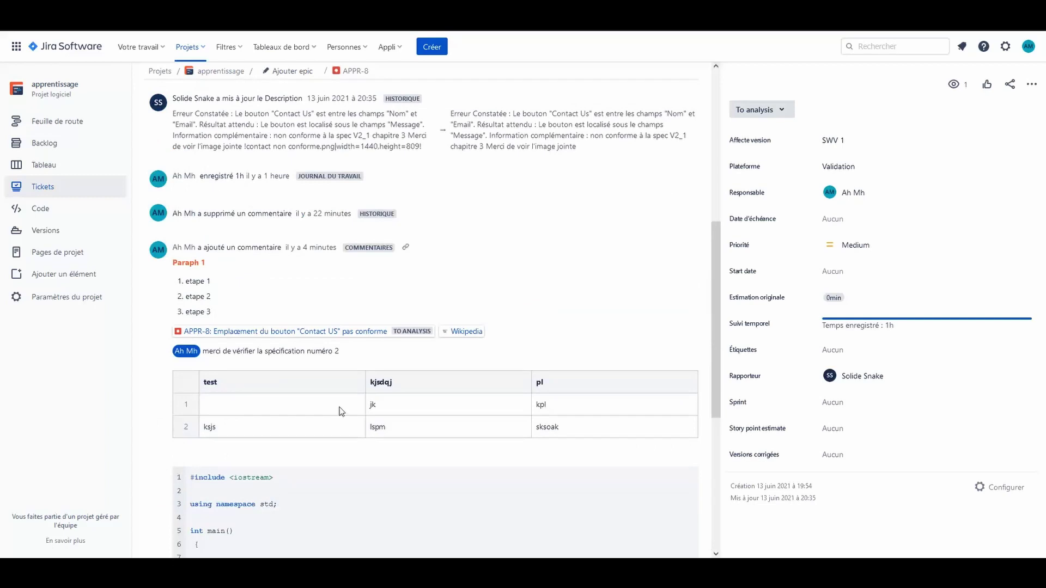
pyautogui.scroll(5, 405, 248)
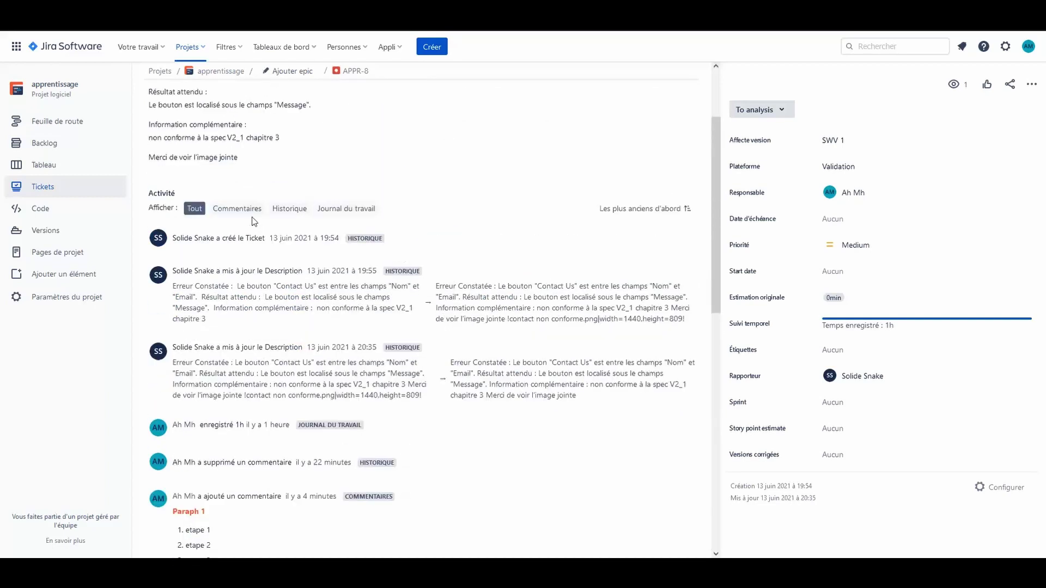
pyautogui.scroll(-10, 305, 322)
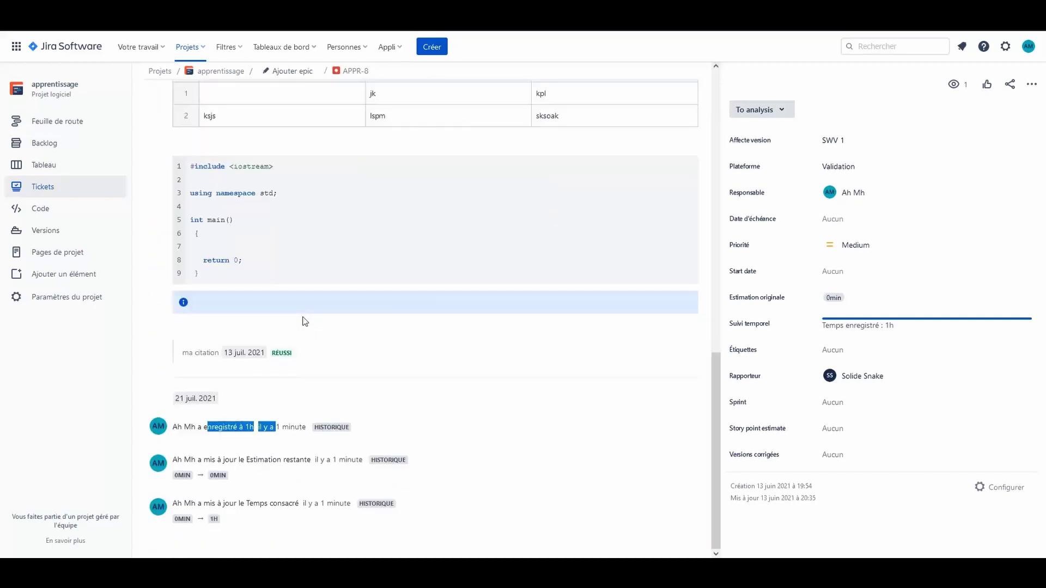
pyautogui.scroll(8, 303, 322)
pyautogui.scroll(5, 305, 321)
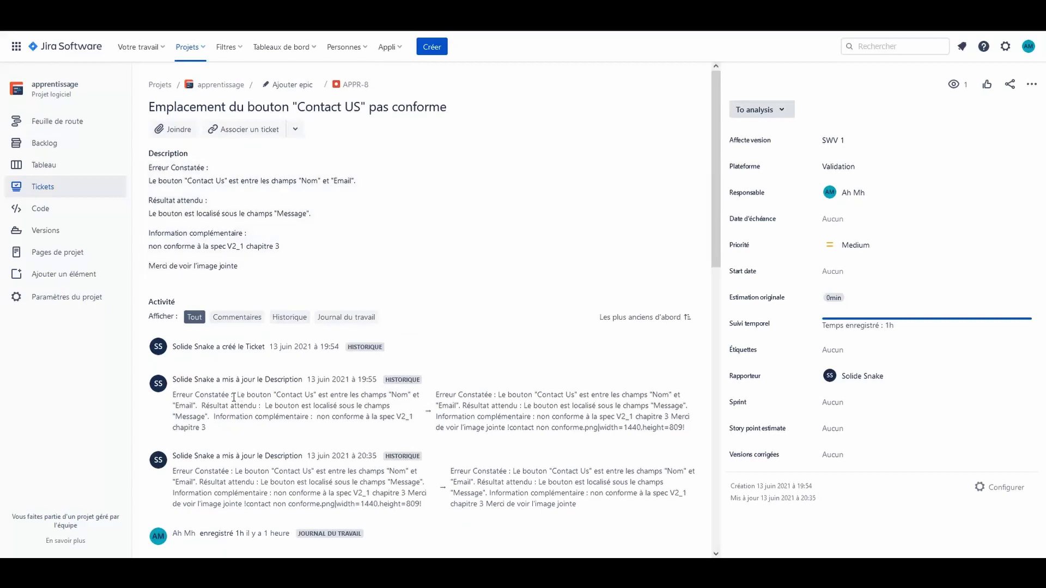
pyautogui.click(232, 319)
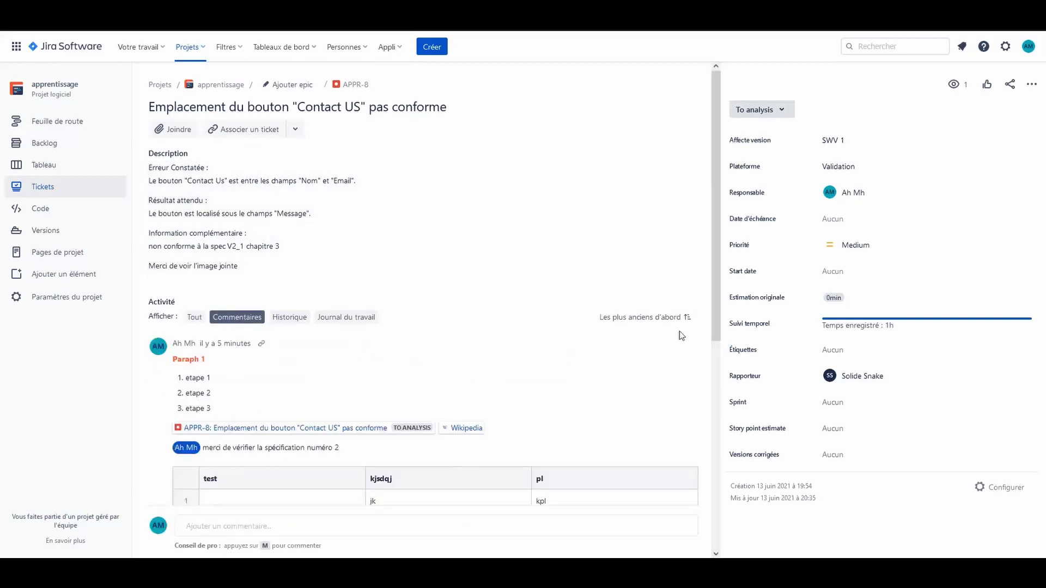
pyautogui.scroll(-3, 285, 366)
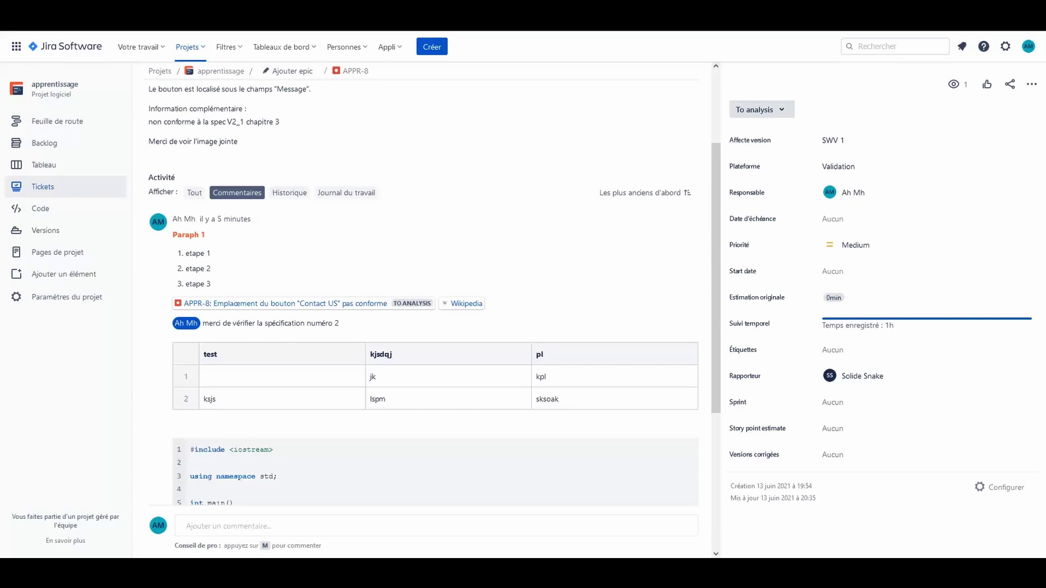
# Add the epic APPR-1 "Création D'un template pour une calculatrice" as the ticket's parent.
pyautogui.click(1031, 86)
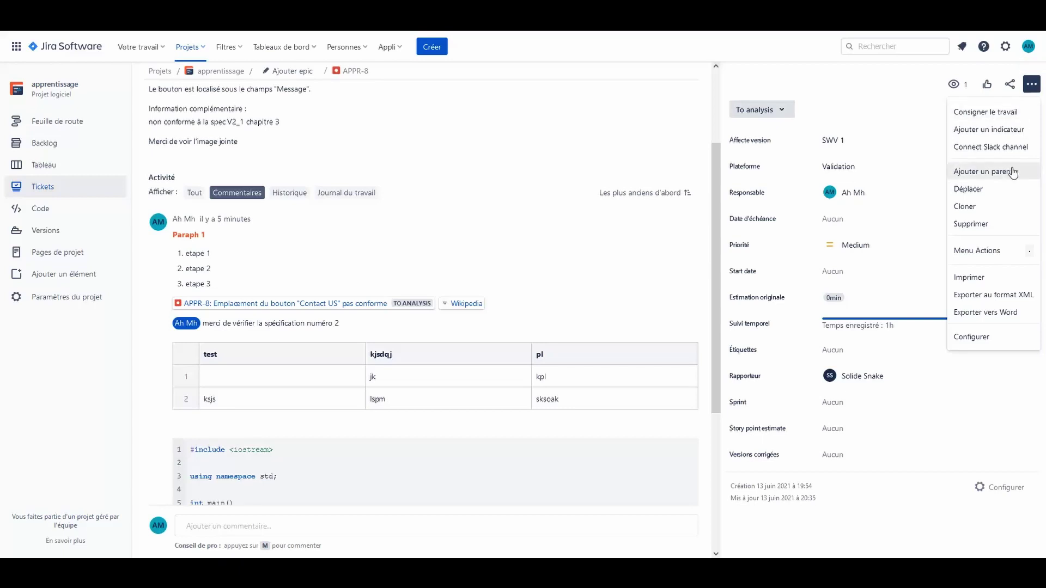
pyautogui.click(984, 171)
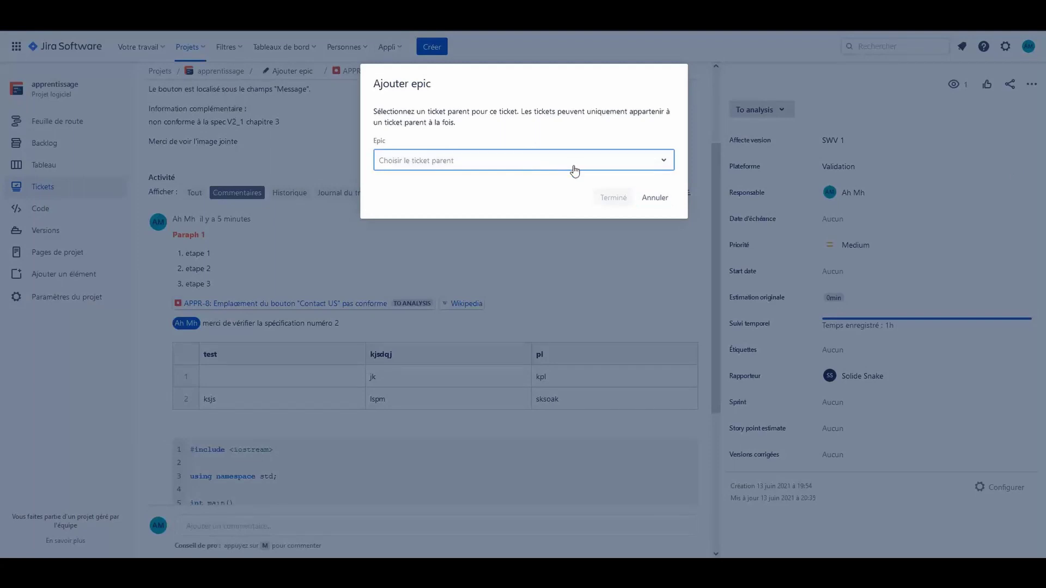
pyautogui.click(574, 171)
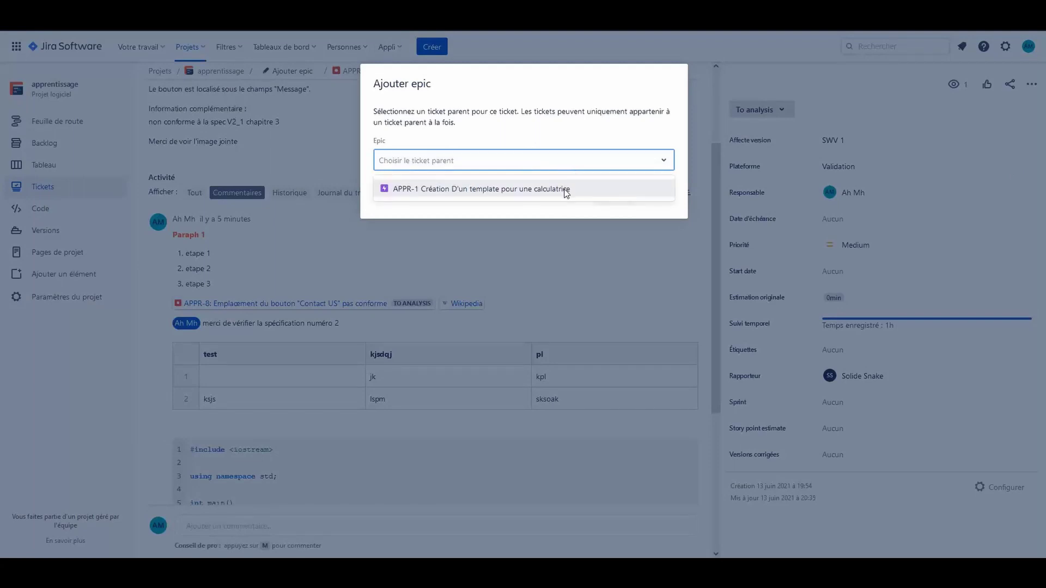
pyautogui.click(566, 190)
pyautogui.click(612, 197)
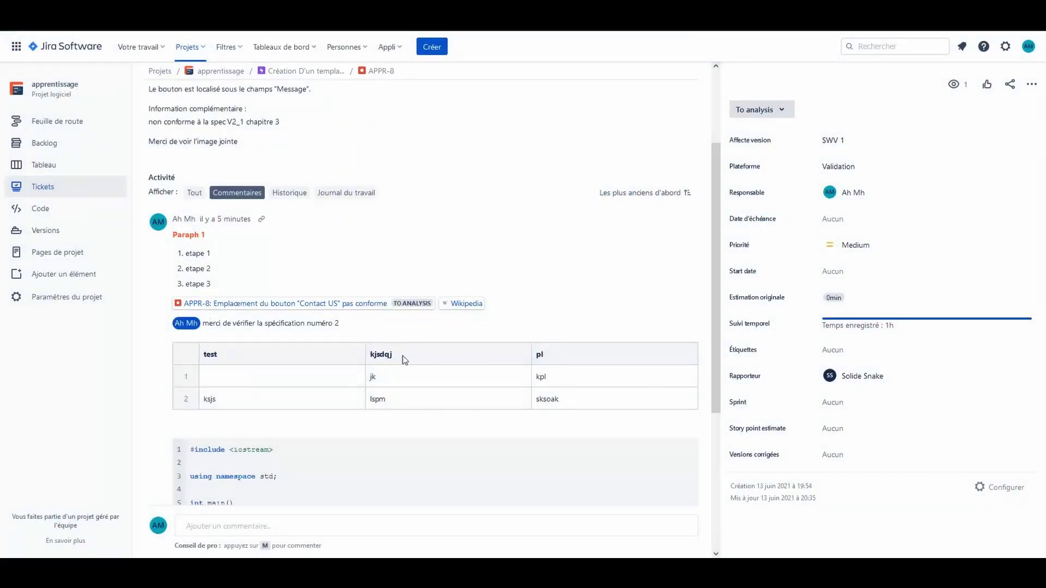
# Start associating another ticket from the full list of ticket actions, searching "ap" and choosing APPR-2 "Valeur Addition incorecte".
pyautogui.scroll(1, 404, 354)
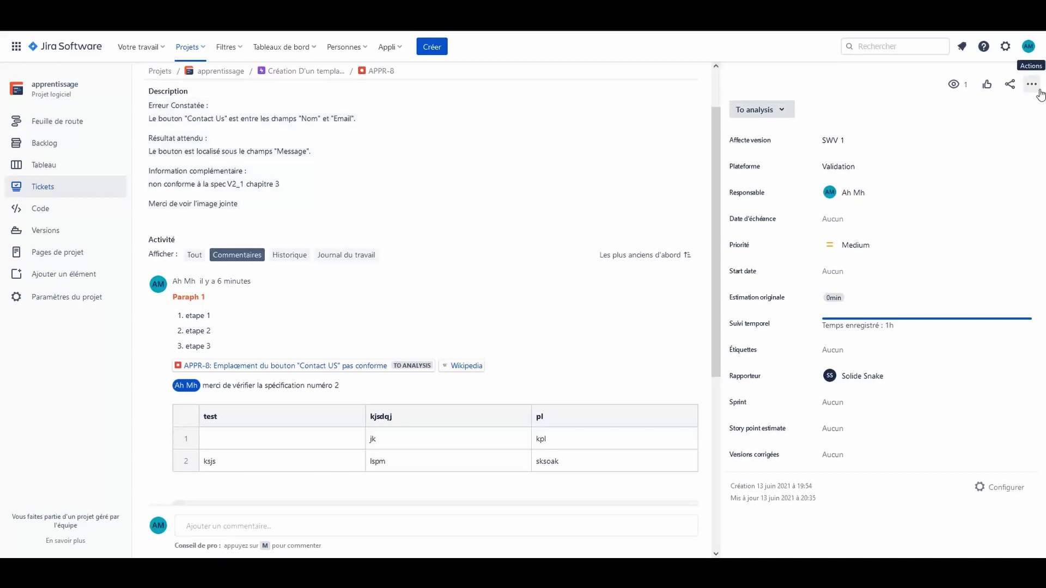
pyautogui.click(1037, 87)
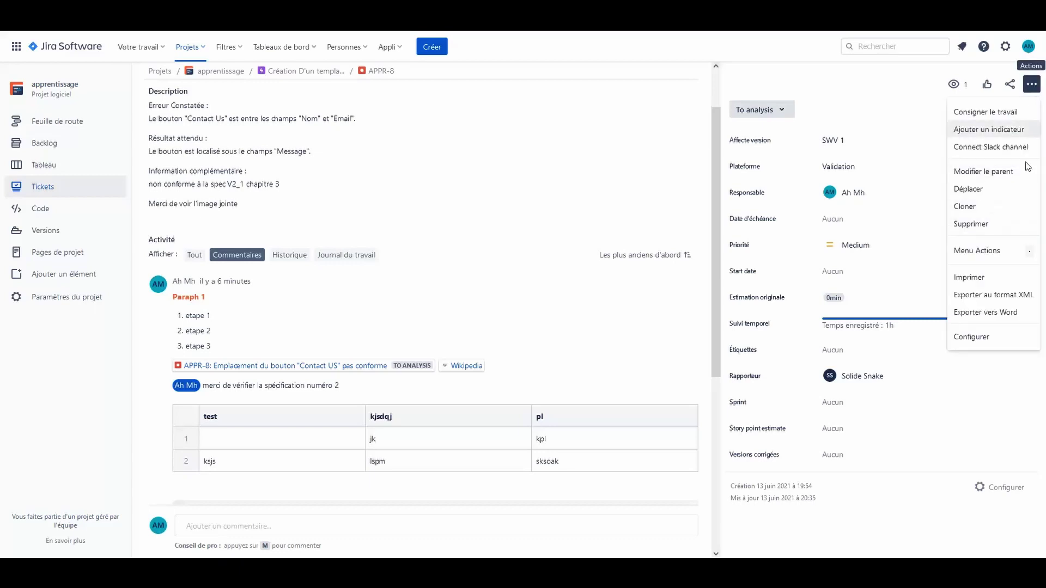
pyautogui.click(977, 250)
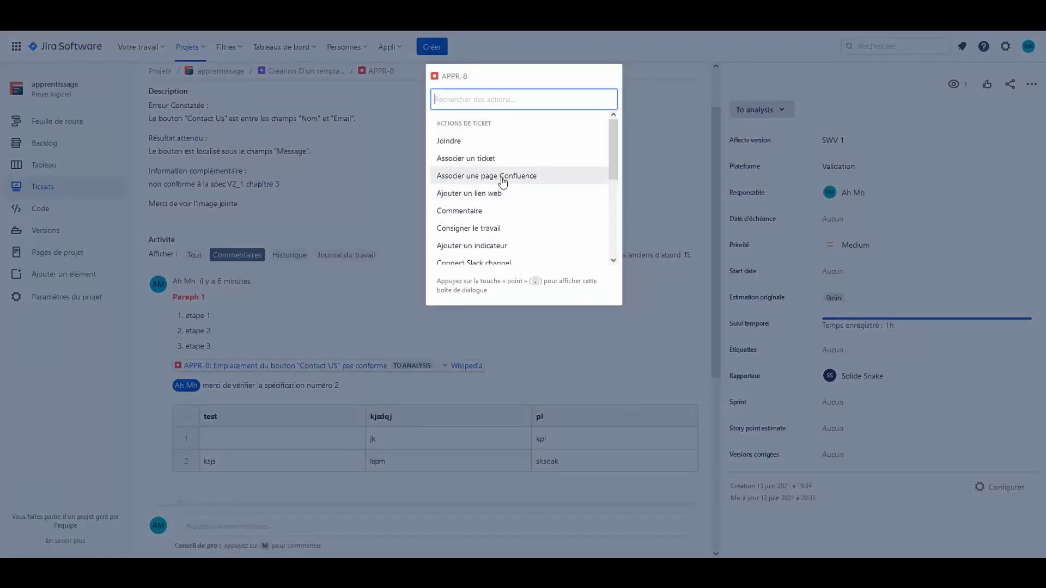
pyautogui.click(486, 161)
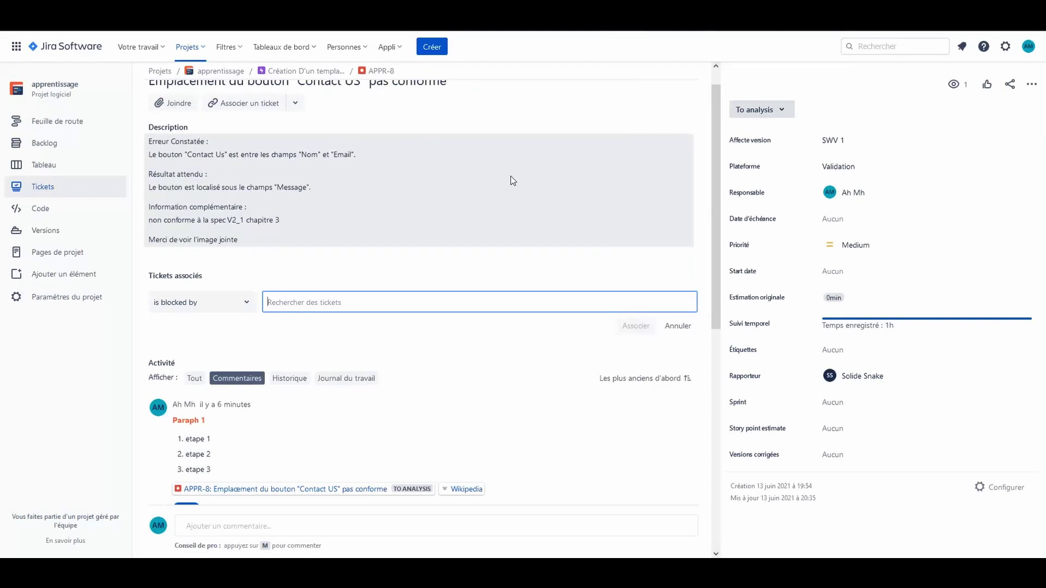
pyautogui.write('ap')
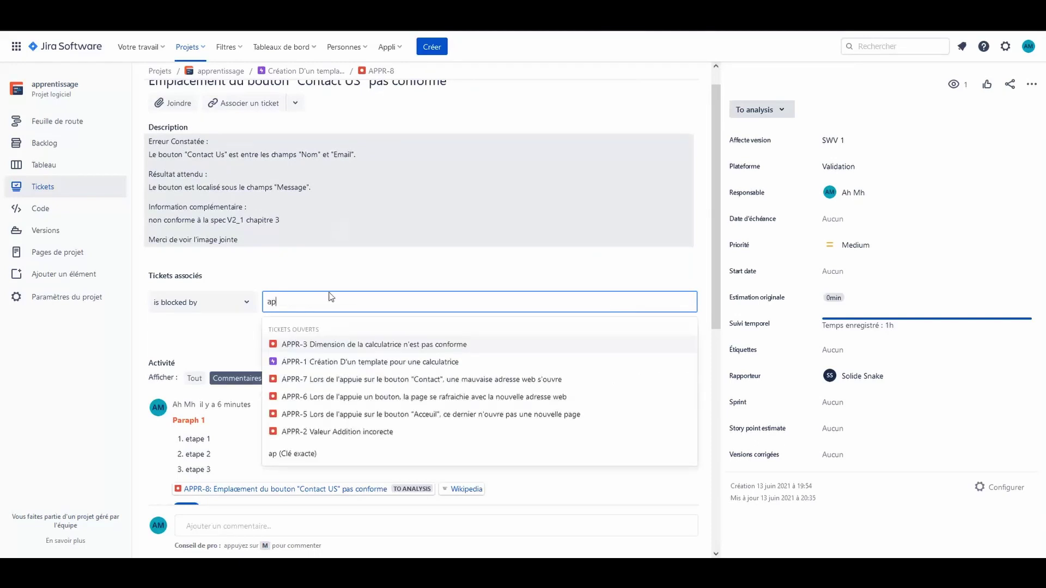
pyautogui.click(330, 432)
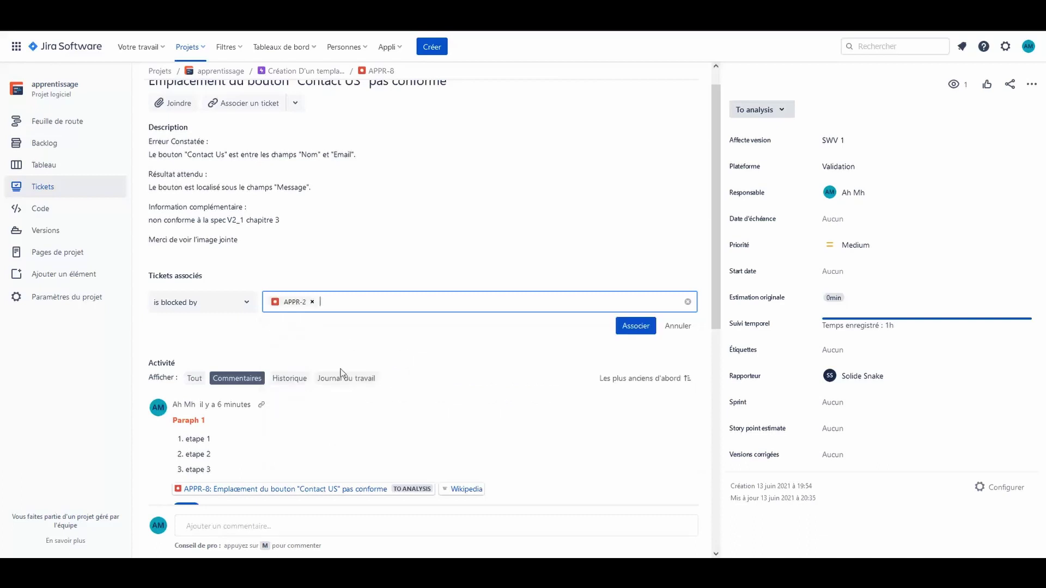
# Set the relation with APPR-2 to "relates to" and save the association.
pyautogui.click(243, 306)
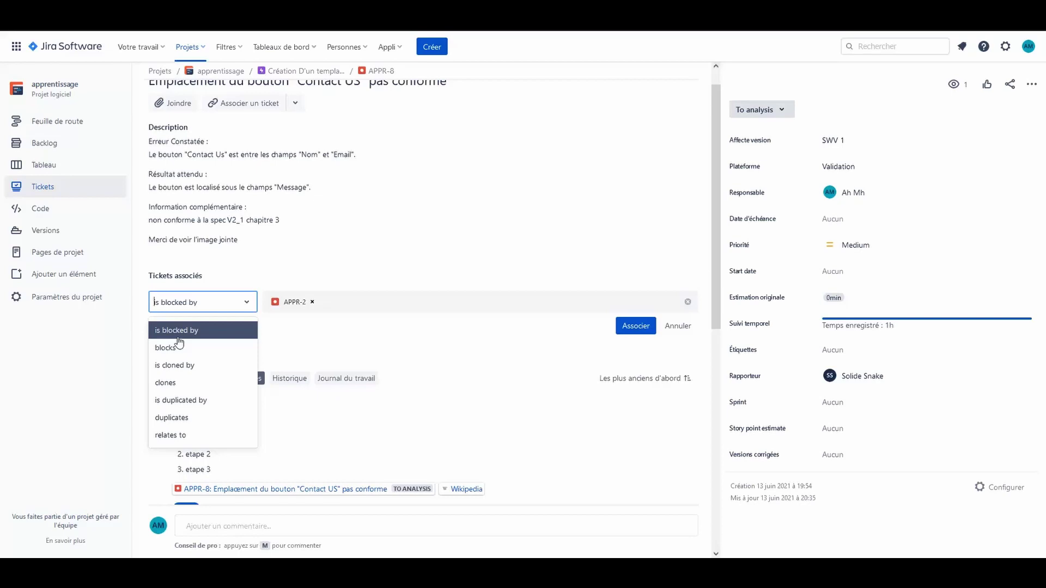
pyautogui.click(214, 355)
pyautogui.click(213, 310)
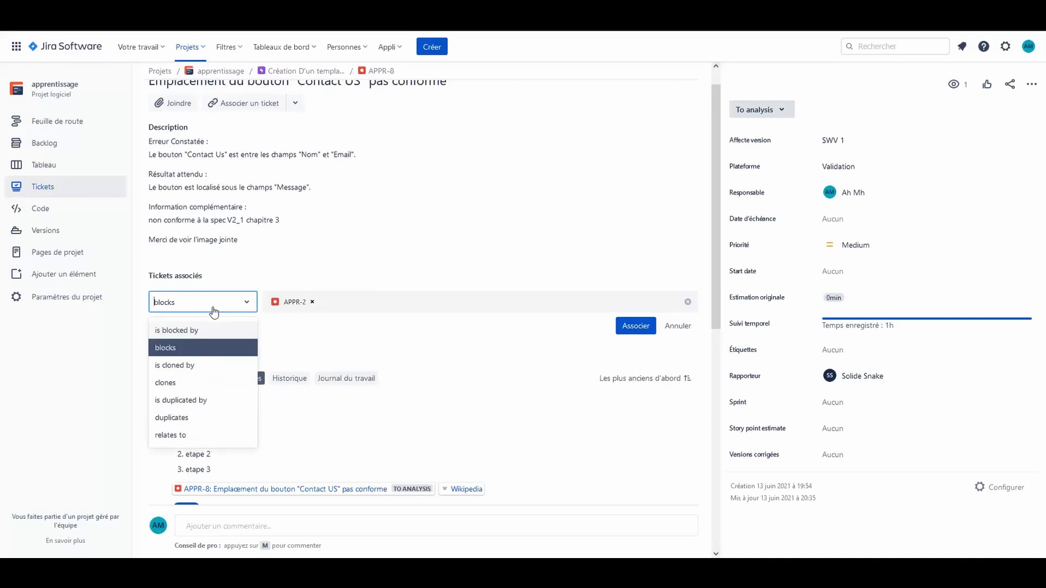
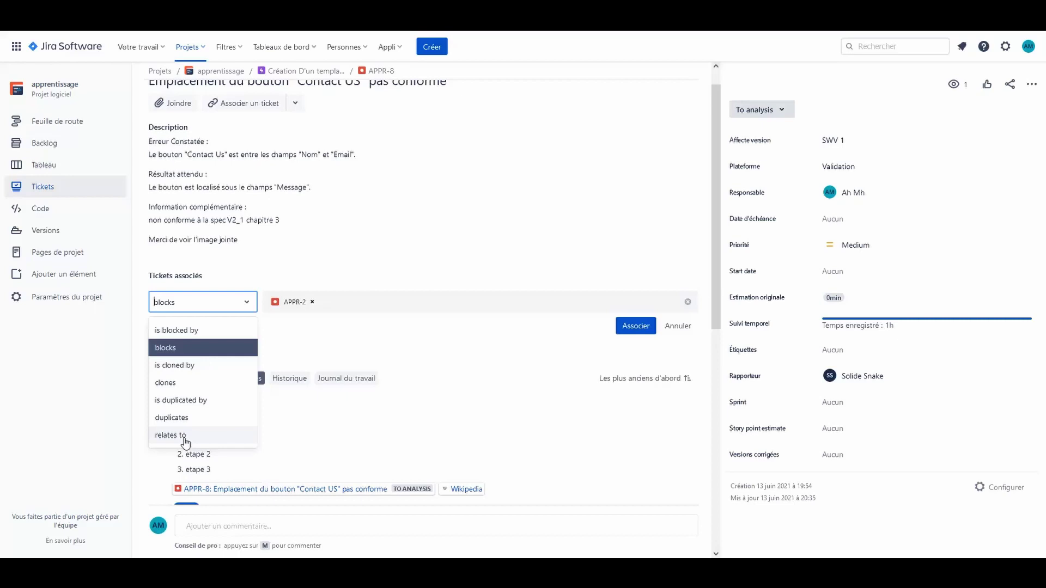
pyautogui.click(184, 435)
pyautogui.click(622, 327)
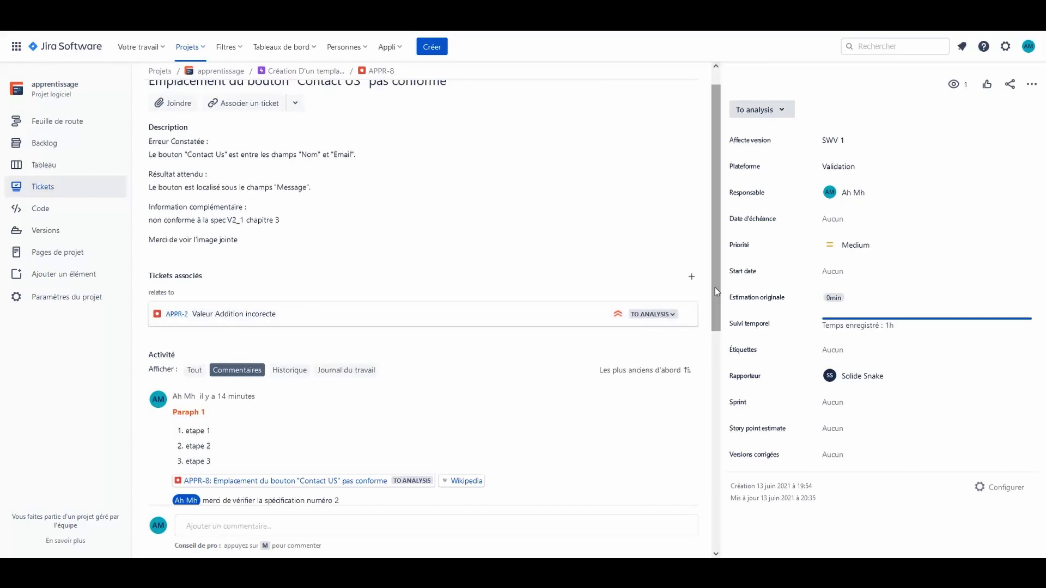
pyautogui.click(691, 277)
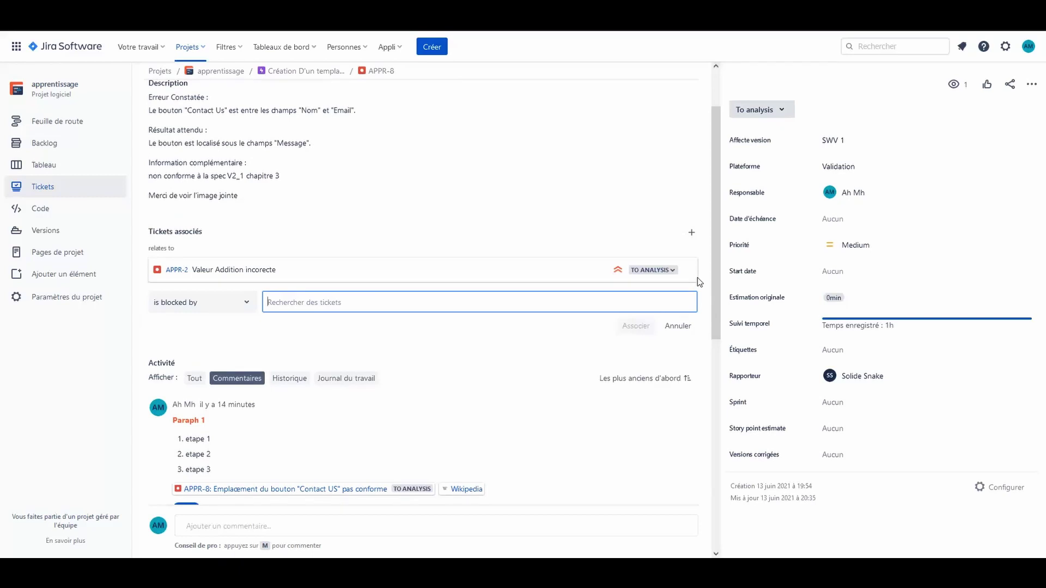
pyautogui.click(688, 328)
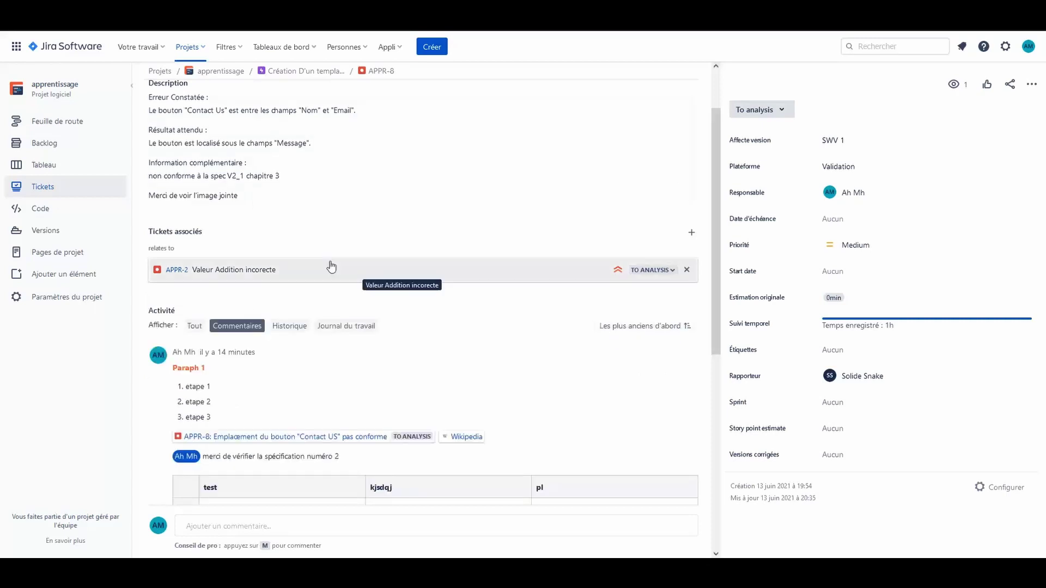
pyautogui.click(1030, 86)
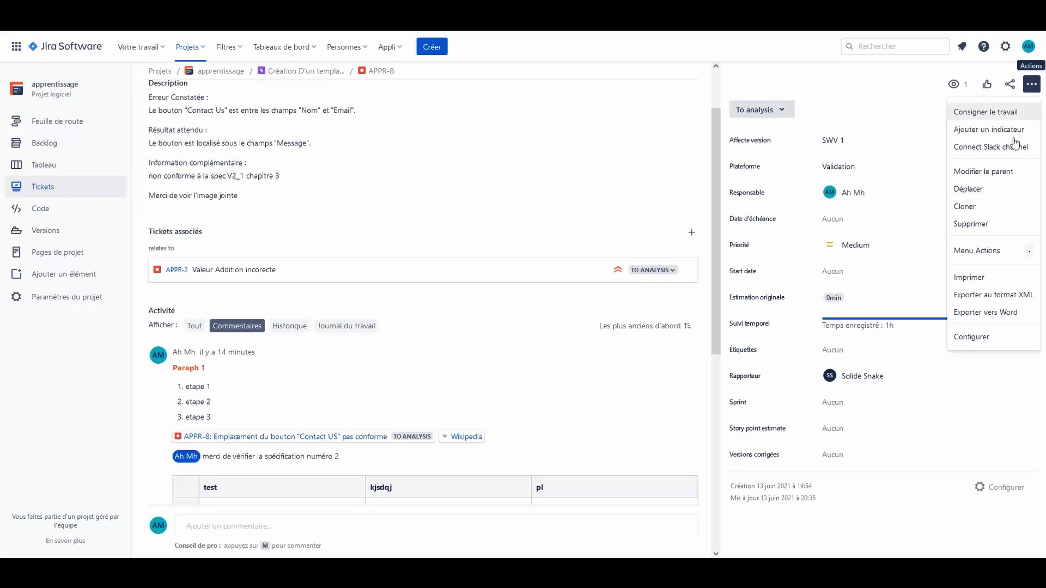
pyautogui.click(986, 251)
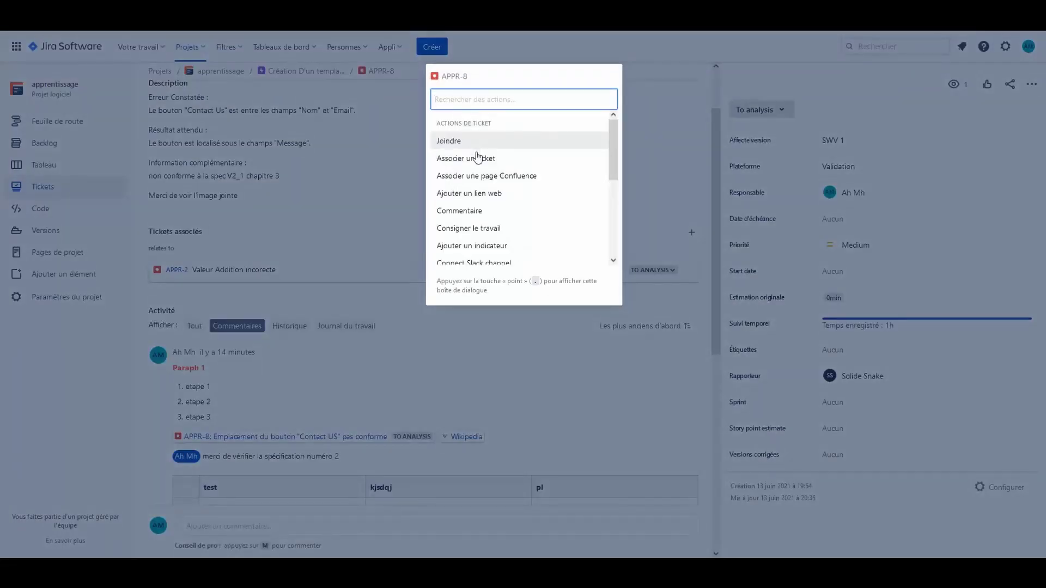
pyautogui.click(393, 195)
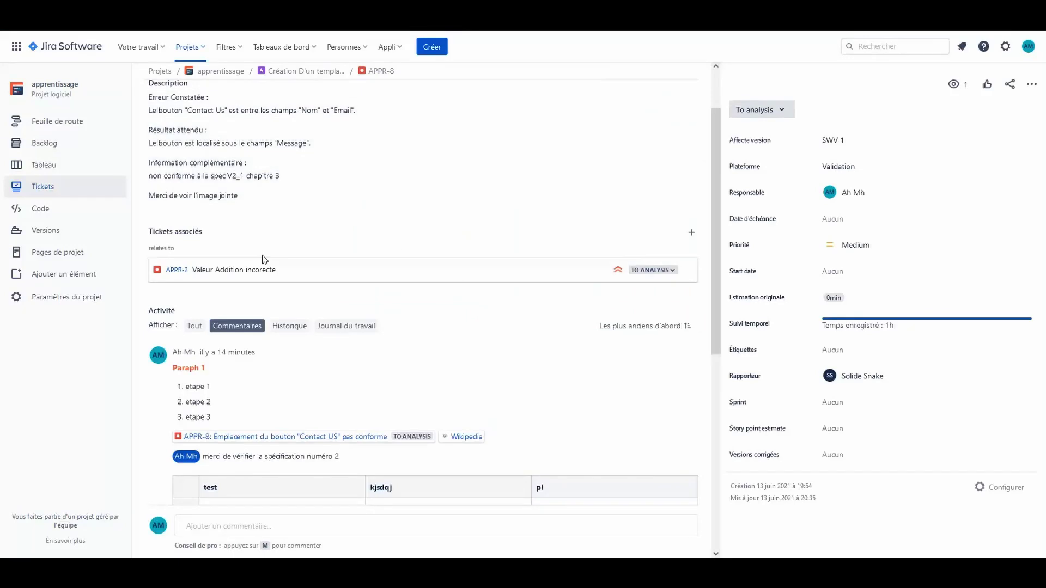
pyautogui.click(692, 239)
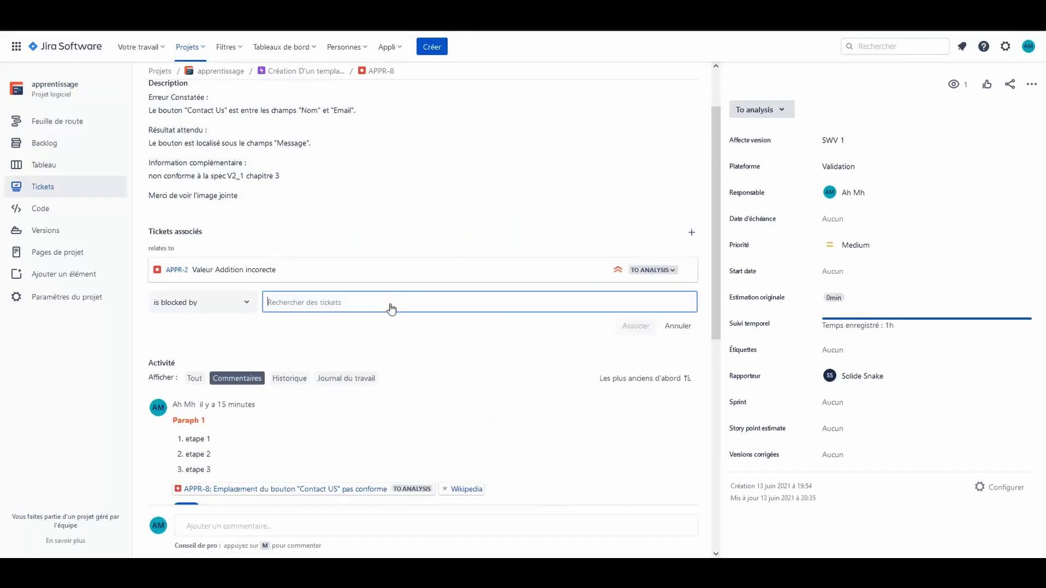
pyautogui.click(679, 326)
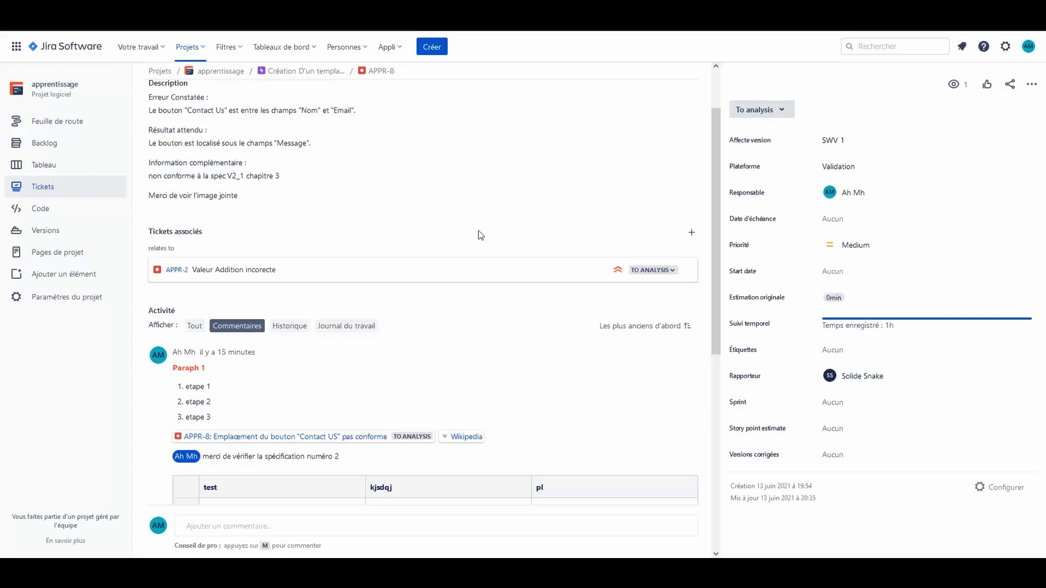
pyautogui.scroll(2, 479, 230)
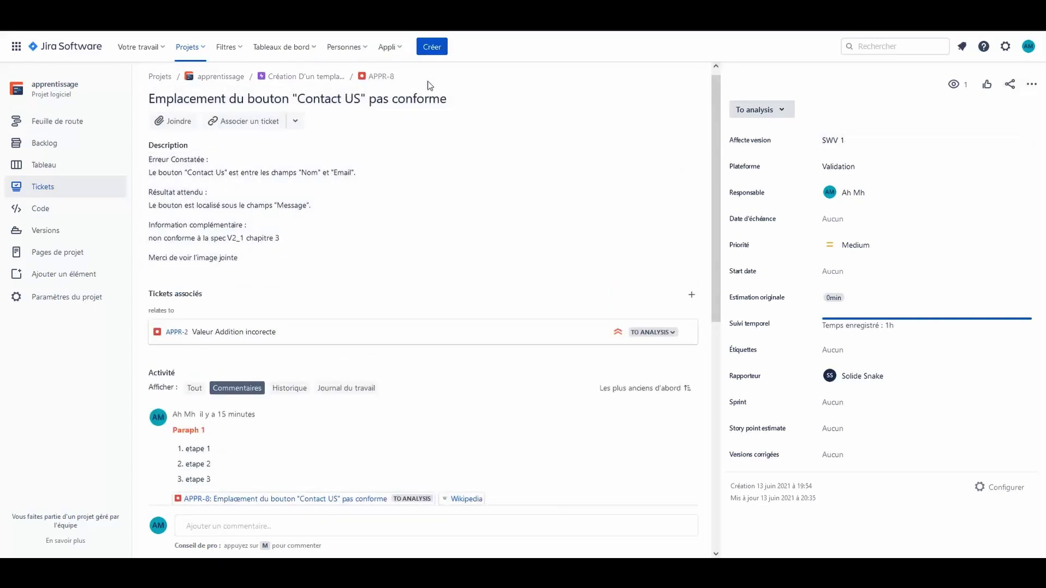
pyautogui.click(1031, 85)
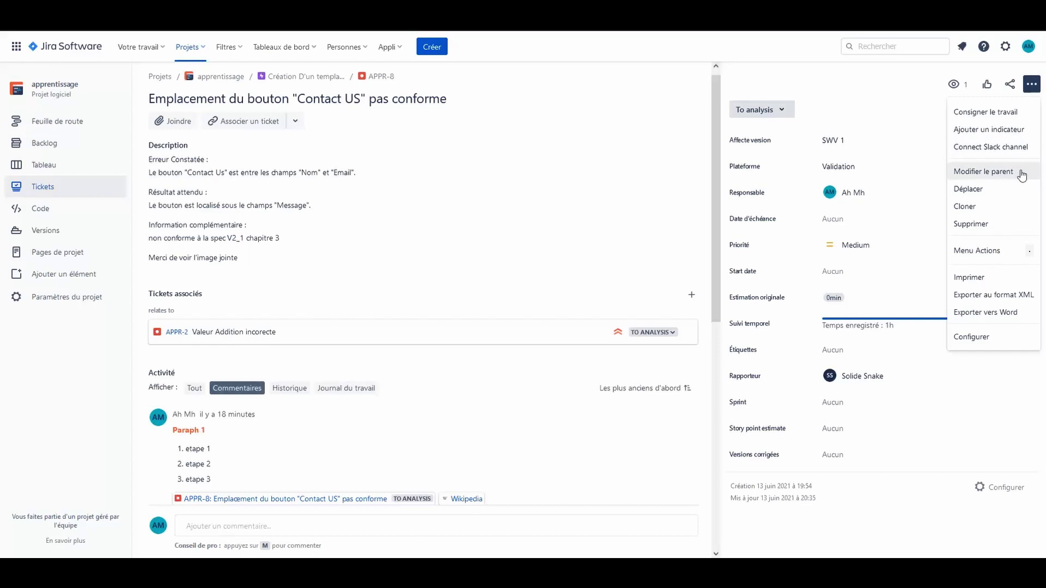
pyautogui.click(821, 69)
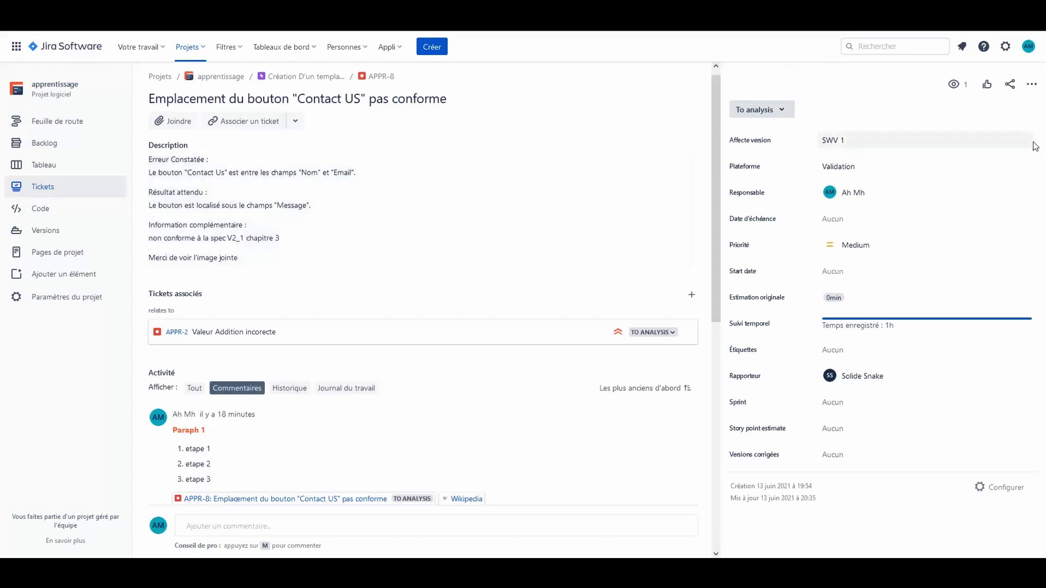
# Start watching the ticket and skim its content down to the end of the published comment.
pyautogui.click(954, 85)
pyautogui.press('Return')
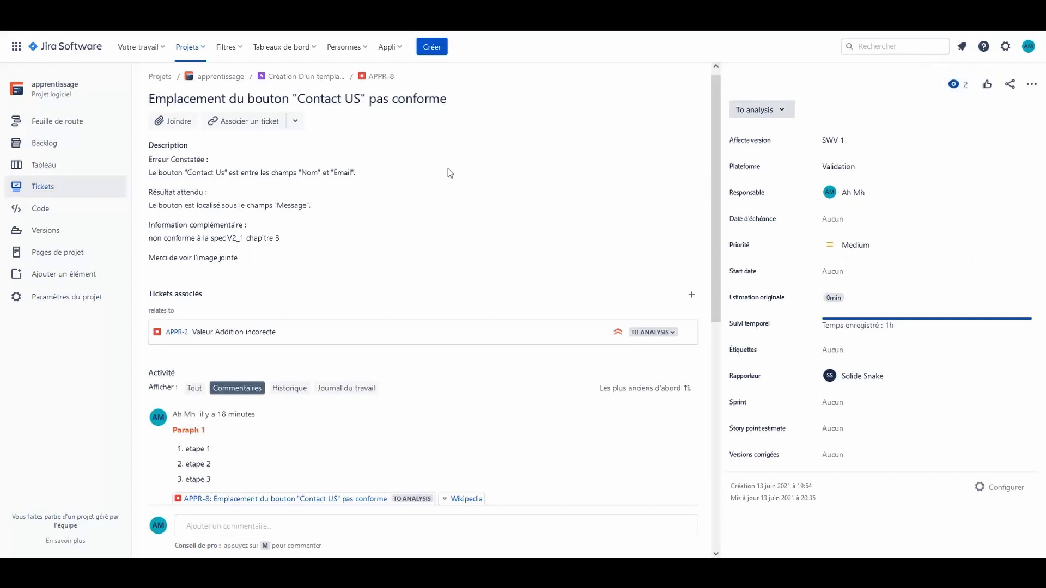
pyautogui.scroll(-8, 254, 439)
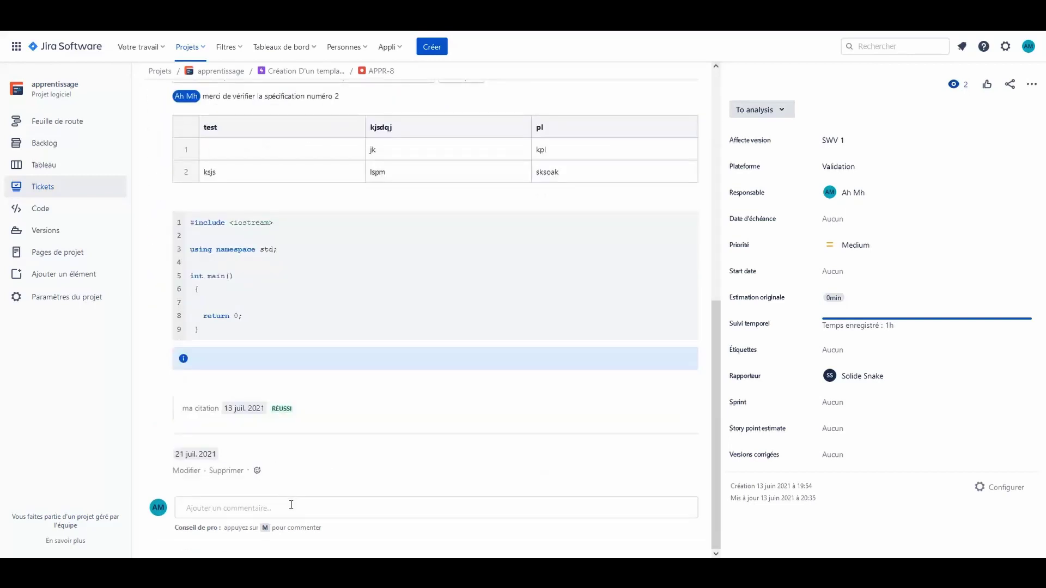
pyautogui.scroll(10, 320, 507)
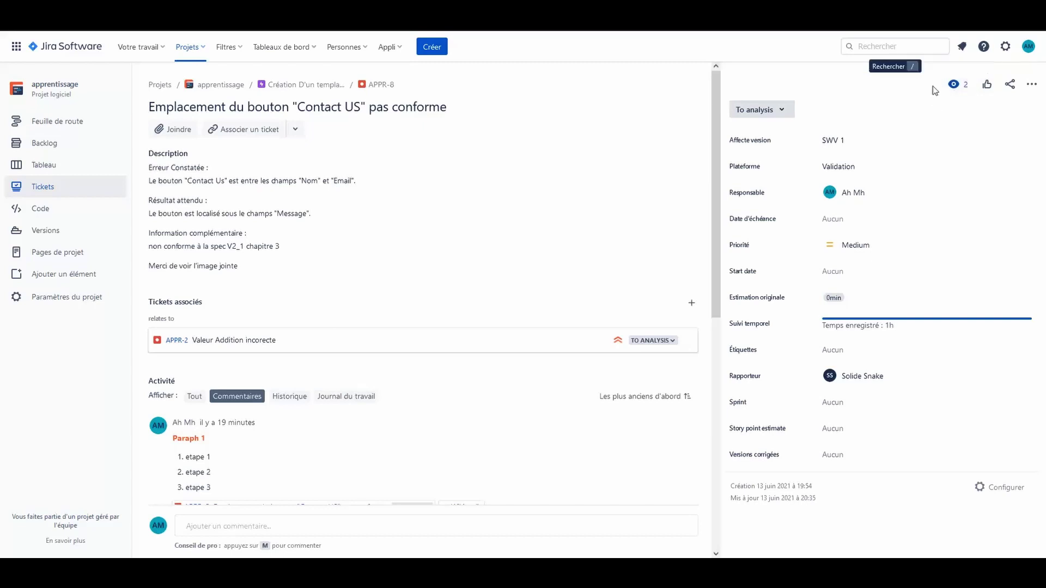
# Check the list of the ticket's watchers and the option for adding more, then stop watching the ticket.
pyautogui.click(966, 87)
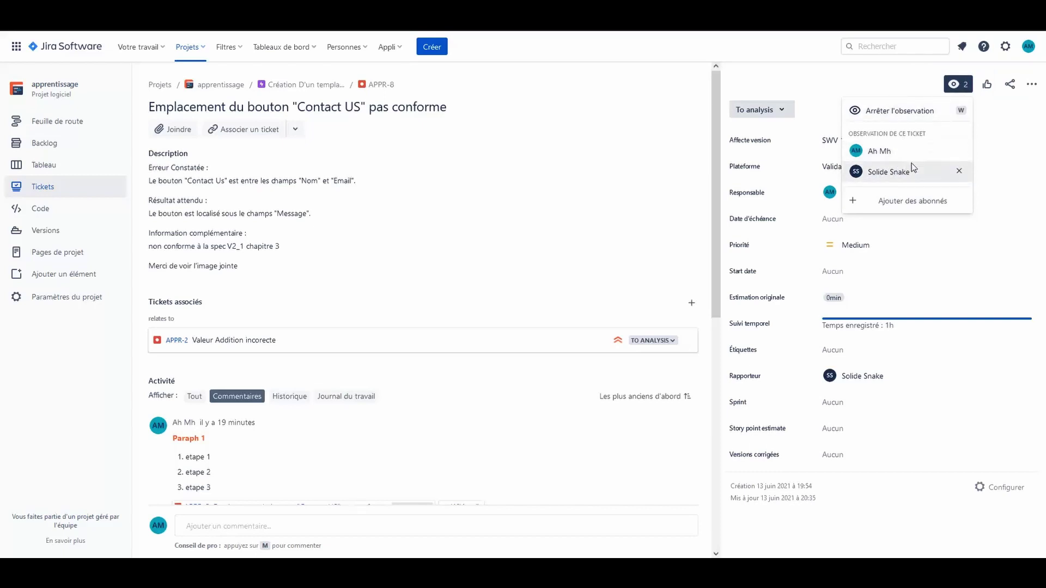
pyautogui.click(938, 208)
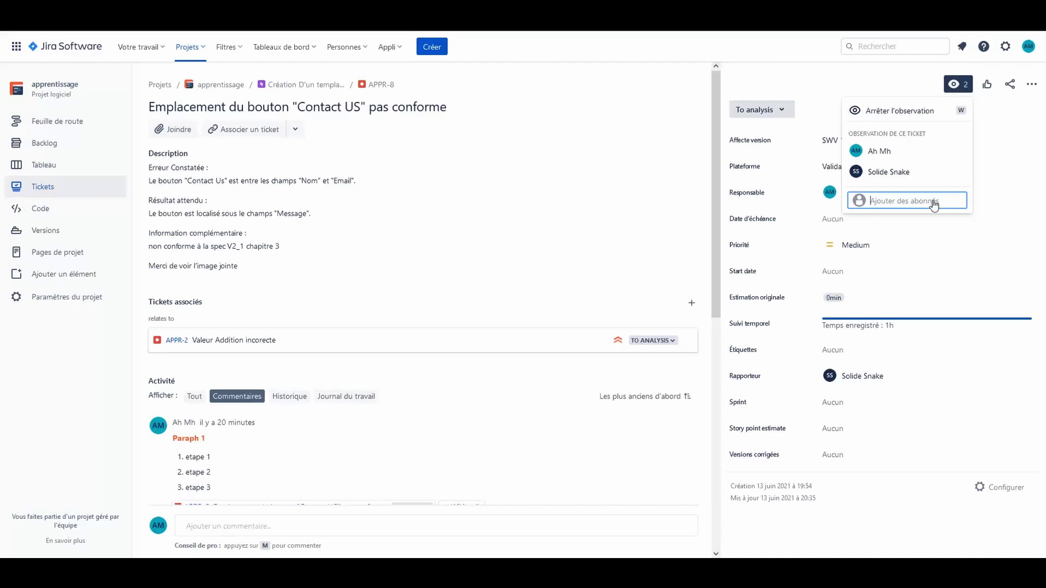
pyautogui.click(877, 110)
# Show all activity types and look over the entries from the ticket's creation onward, then limit the activity to comments.
pyautogui.scroll(-2, 482, 218)
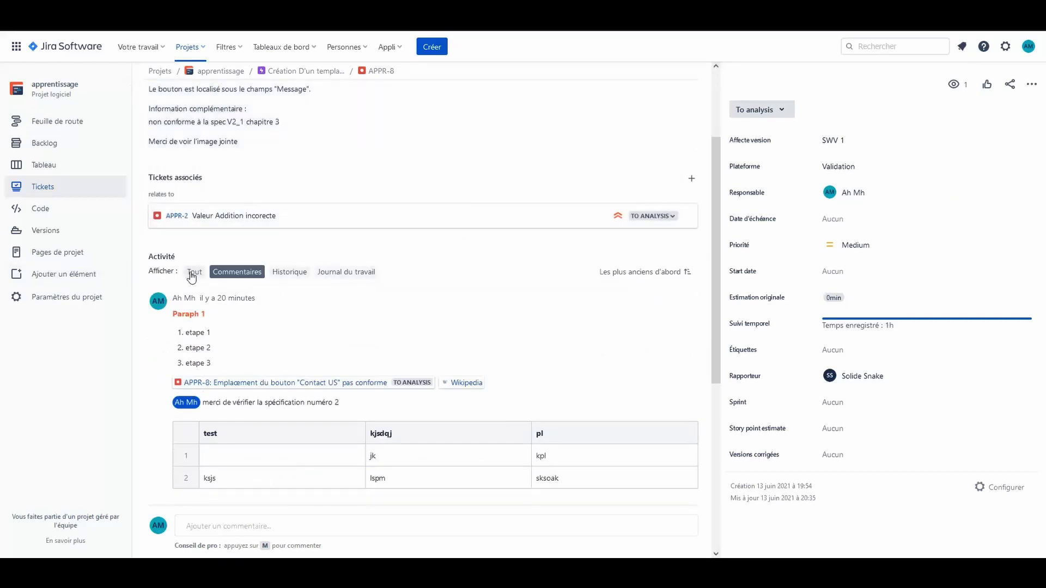
pyautogui.click(194, 276)
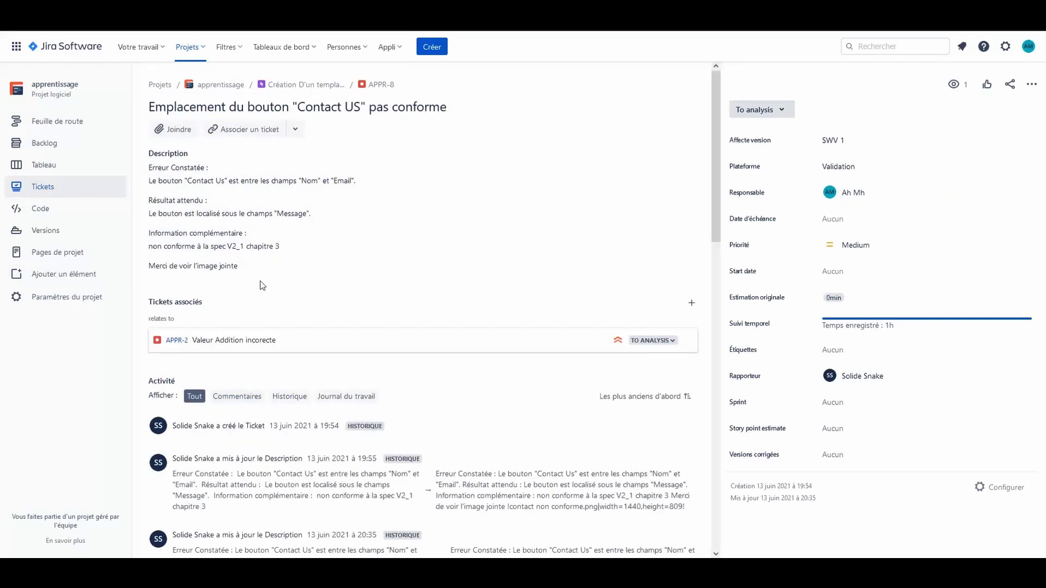
pyautogui.scroll(-5, 264, 280)
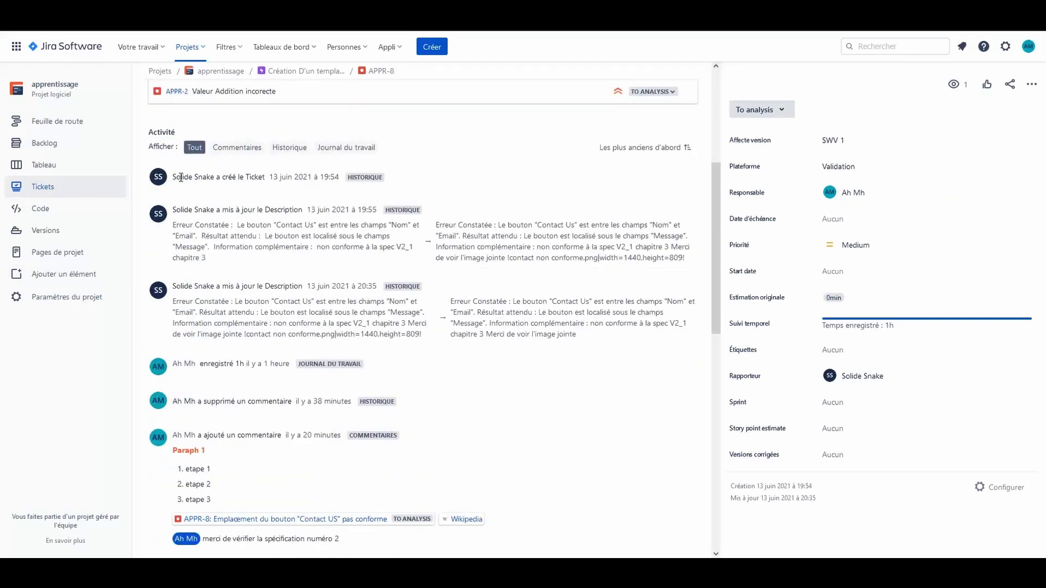
pyautogui.moveTo(176, 177); pyautogui.dragTo(419, 406)
pyautogui.click(525, 298)
pyautogui.scroll(5, 495, 324)
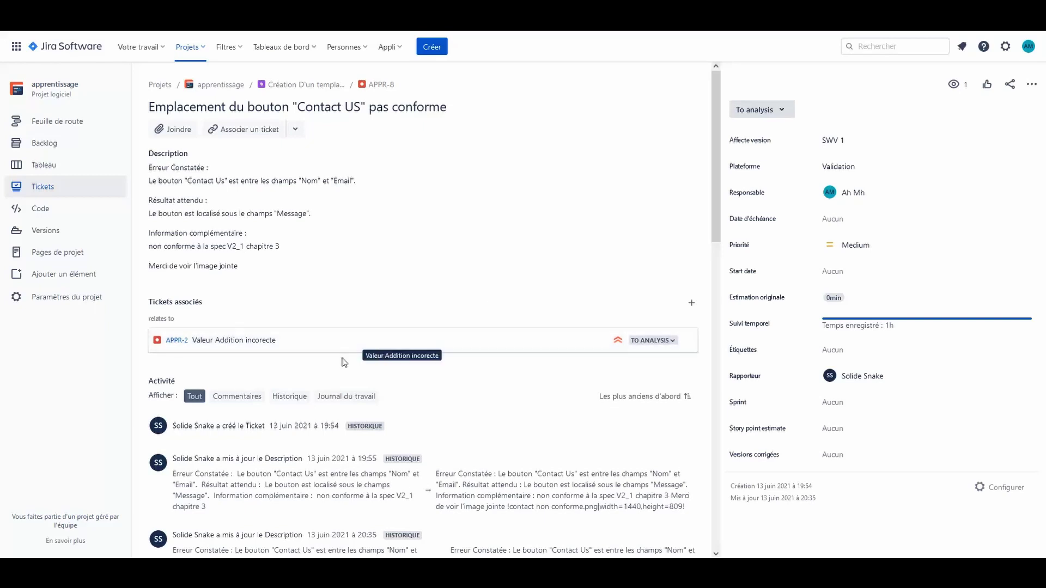
pyautogui.click(238, 397)
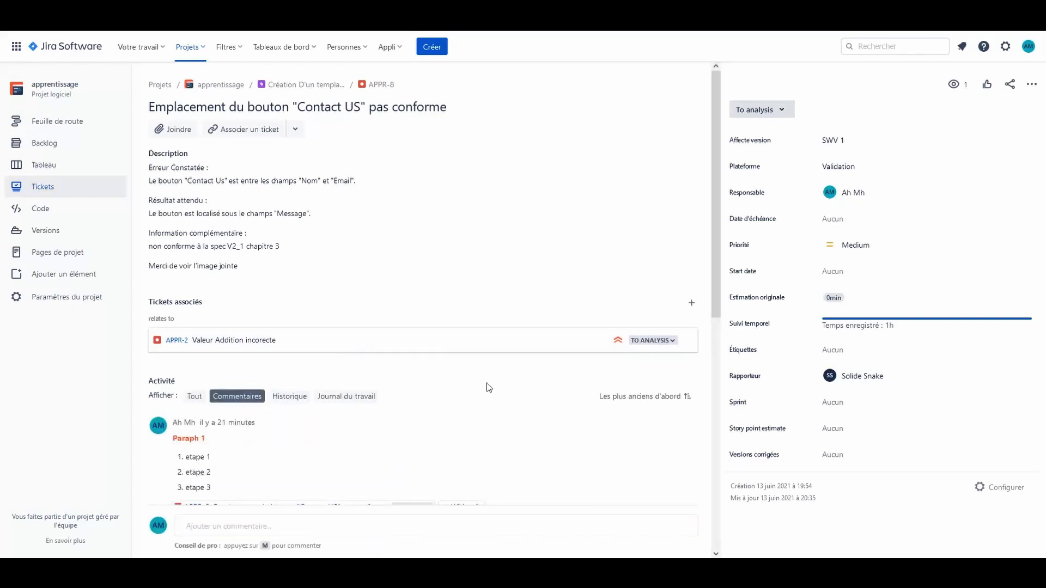